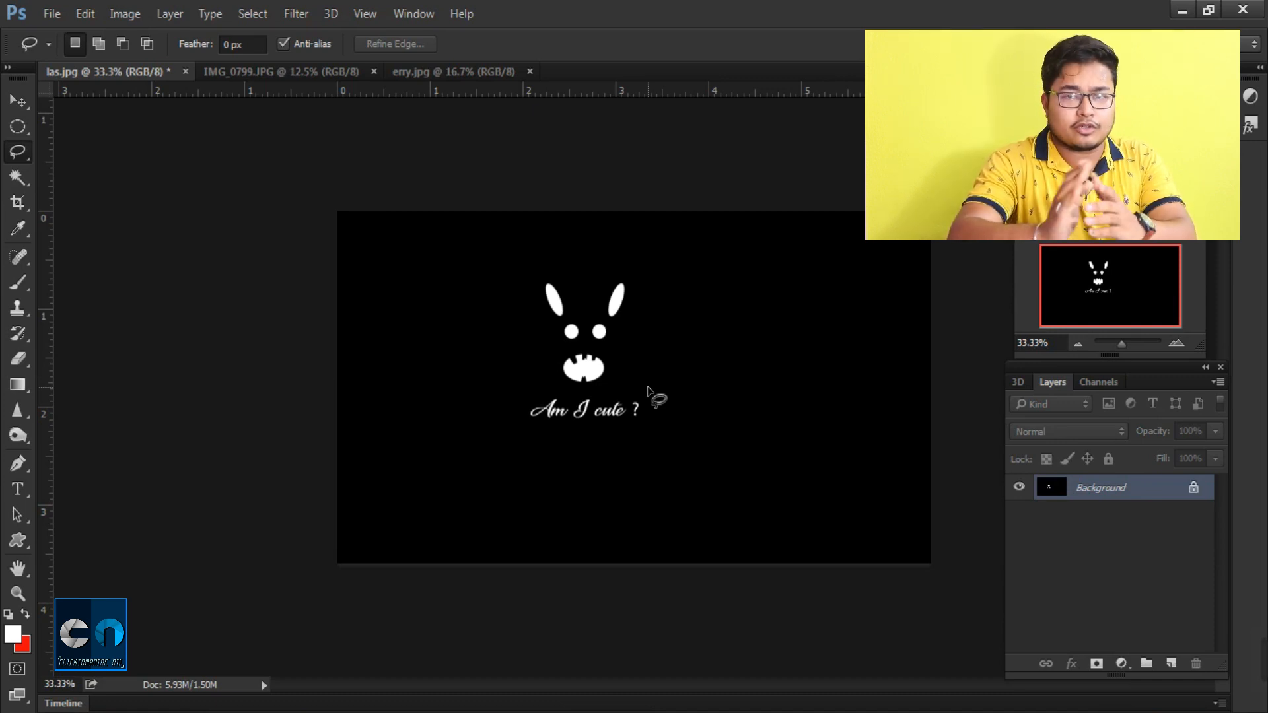
Lasso around the rabbit face and its caption, fill the selection with black sampled from the background, and deselect.
mouse_move(565, 258)
left_mouse_down()
mouse_move(626, 264)
mouse_move(671, 315)
mouse_move(682, 422)
mouse_move(652, 459)
mouse_move(571, 465)
mouse_move(520, 448)
mouse_move(509, 288)
mouse_move(566, 259)
left_mouse_up()
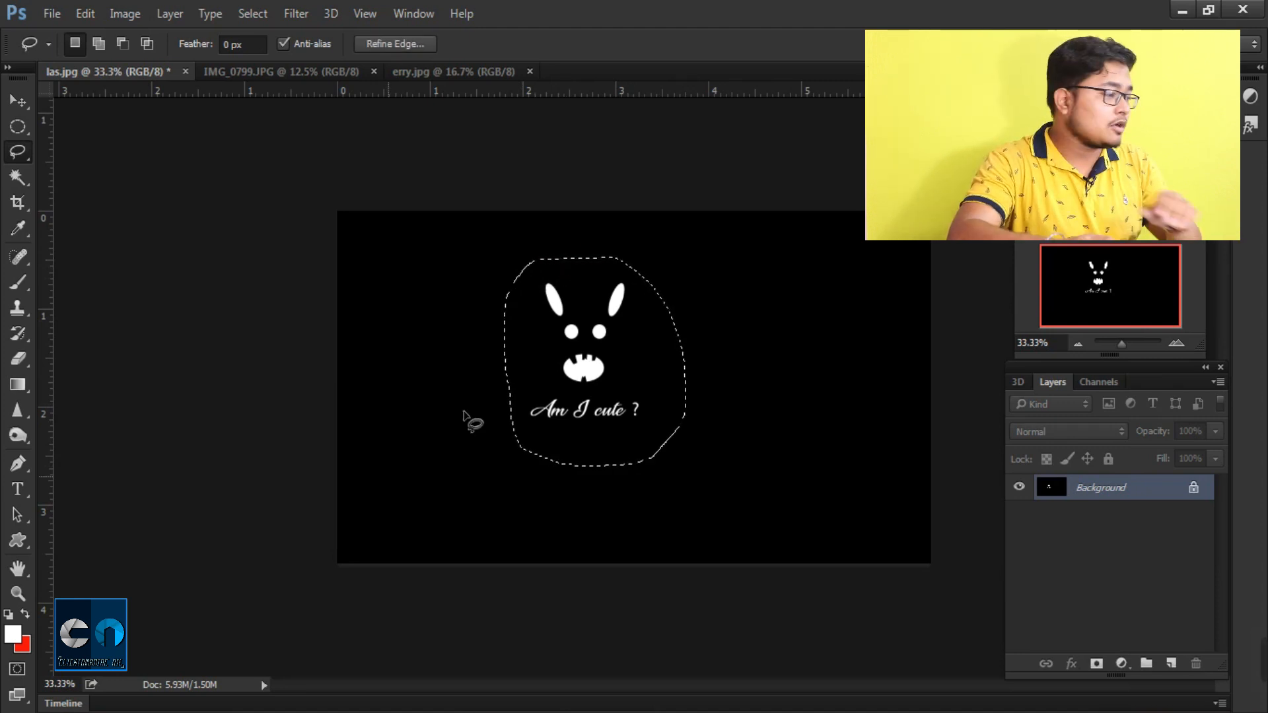
left_click(12, 634)
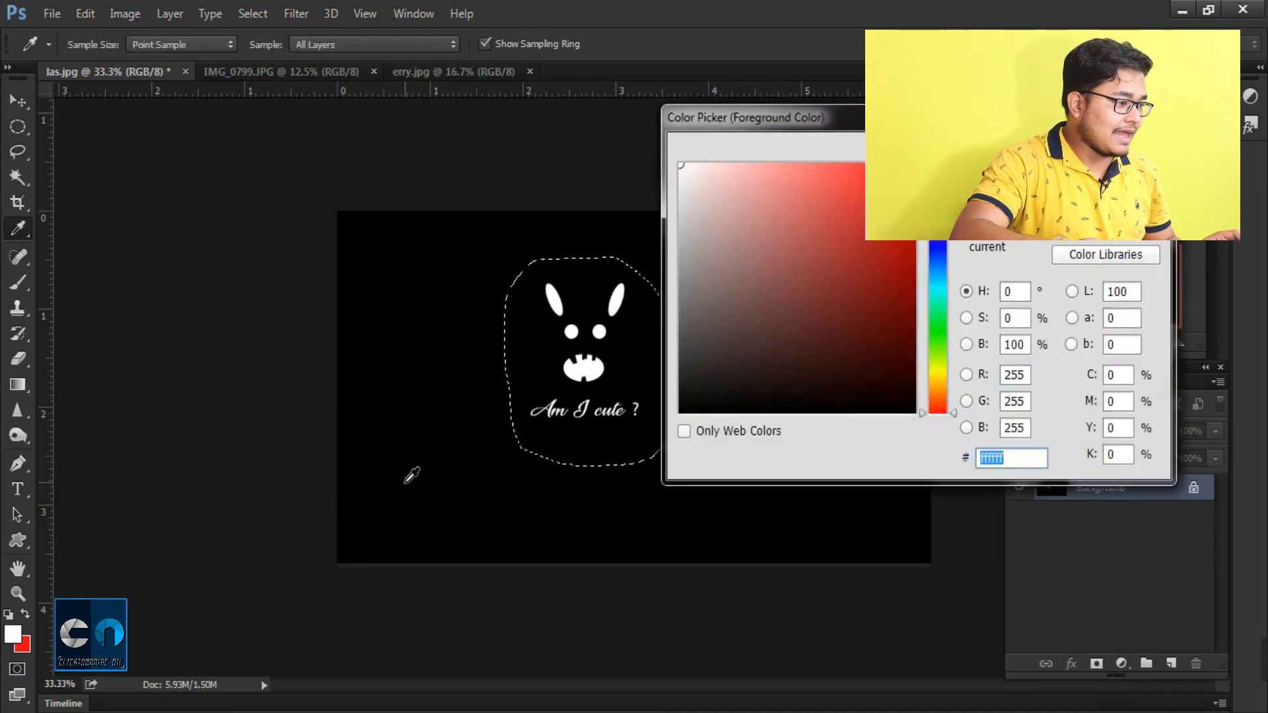
left_click(406, 482)
key("Return")
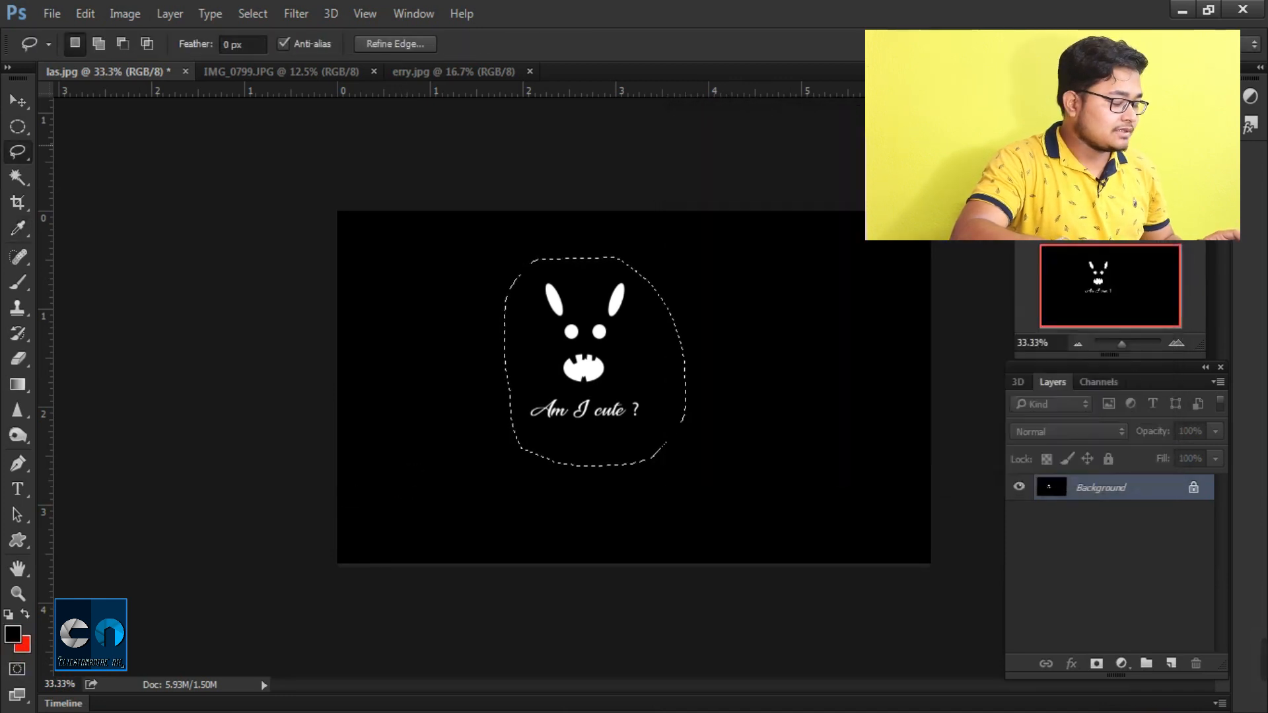
key("alt+BackSpace")
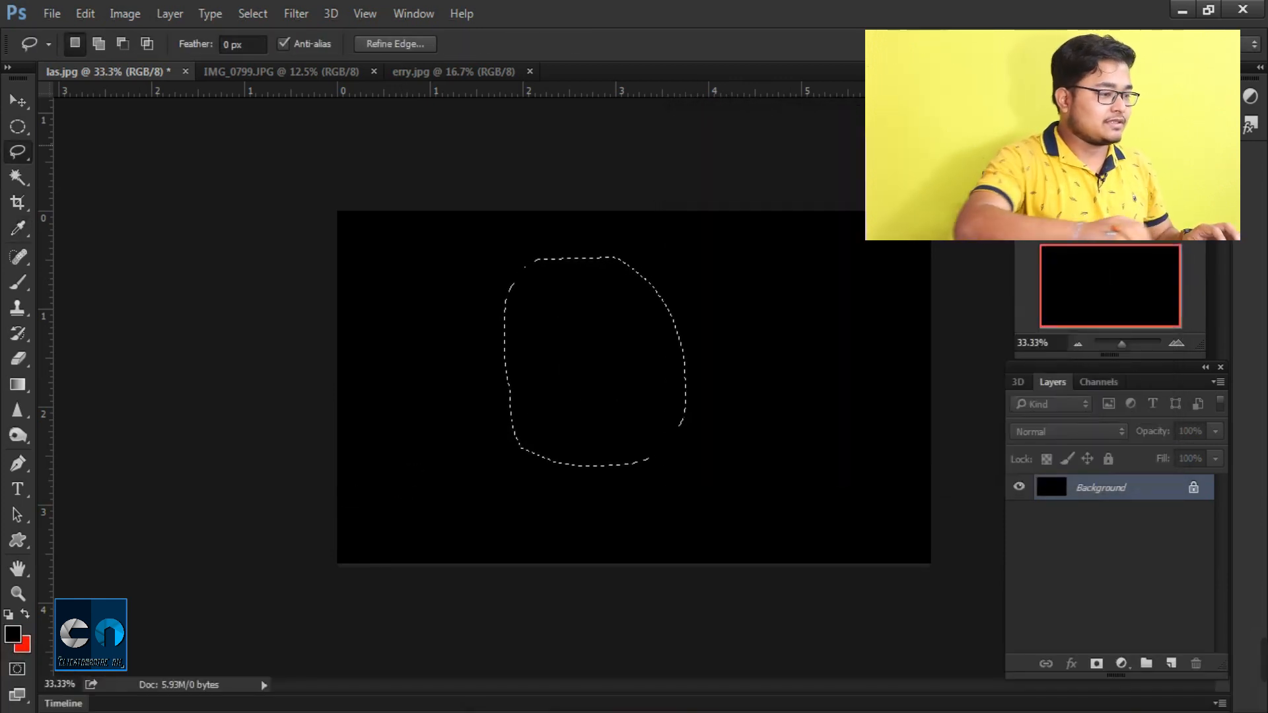
key("ctrl+d")
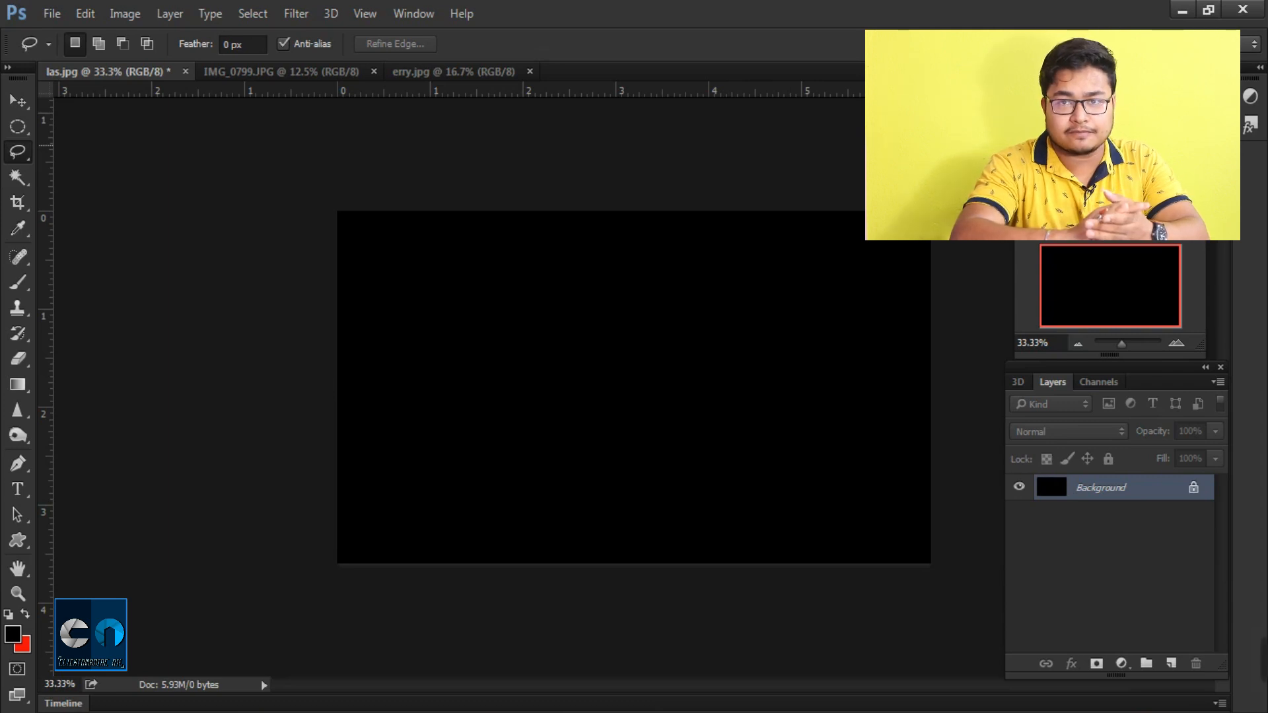
In IMG_0799.JPG, start a Polygonal Lasso outline where the orange roof edge meets the sky at the photo's left border.
right_click(11, 161)
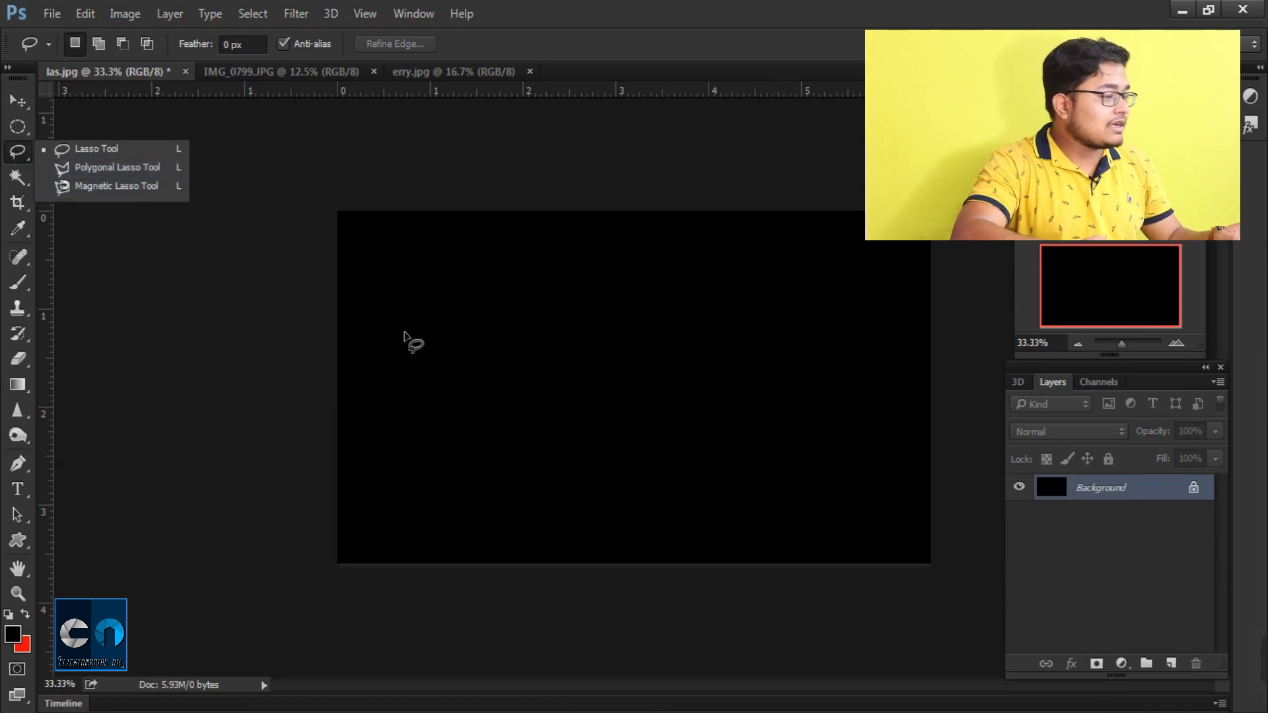
left_click(304, 74)
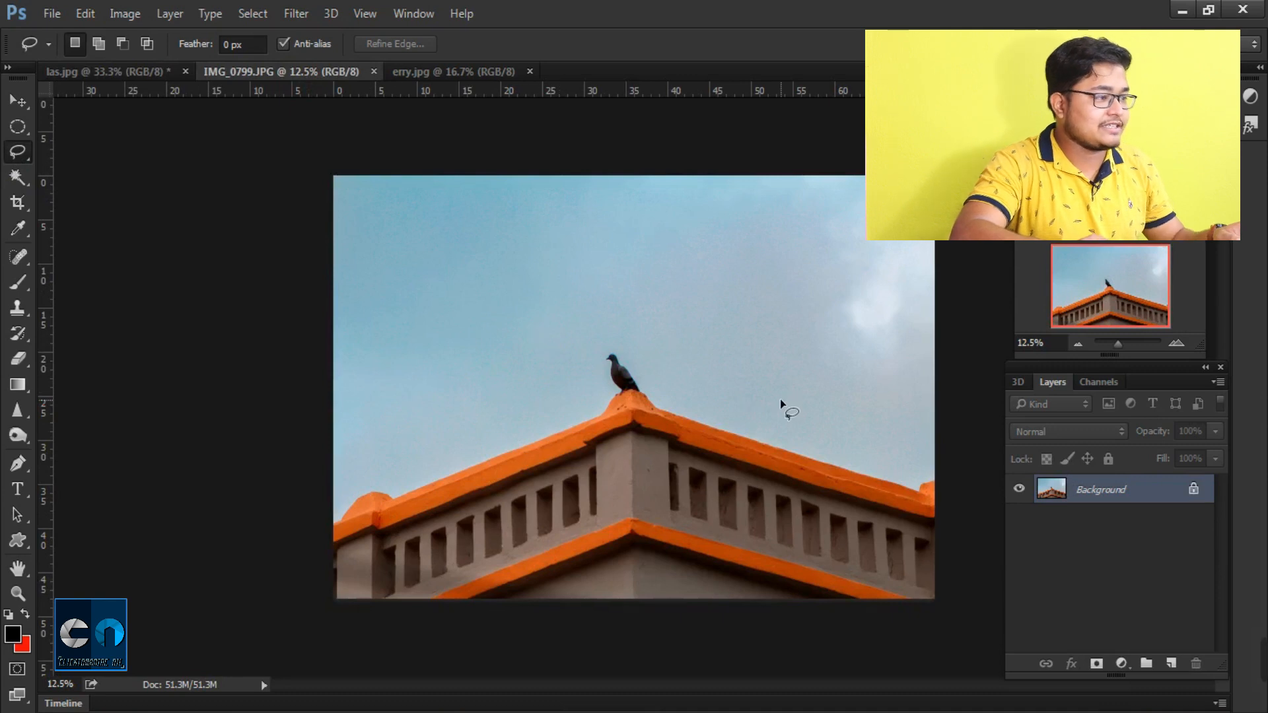
key("shift+l")
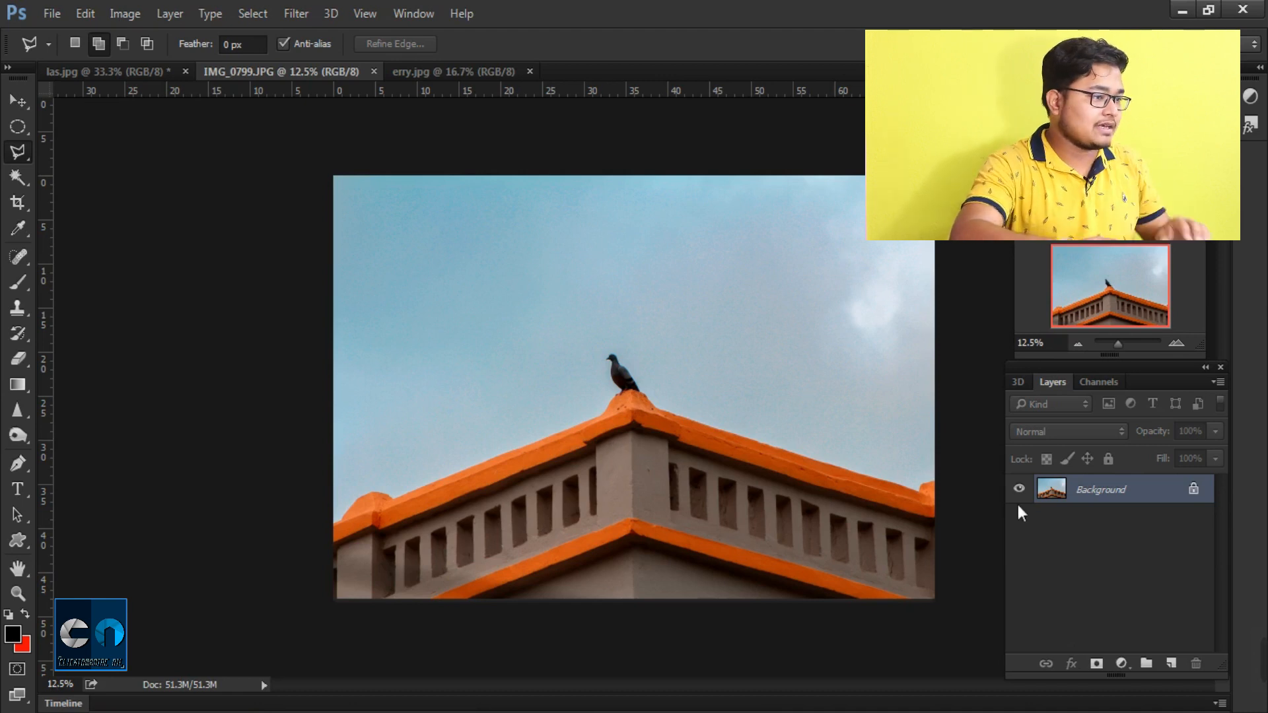
left_click(1175, 342)
left_click(1174, 342)
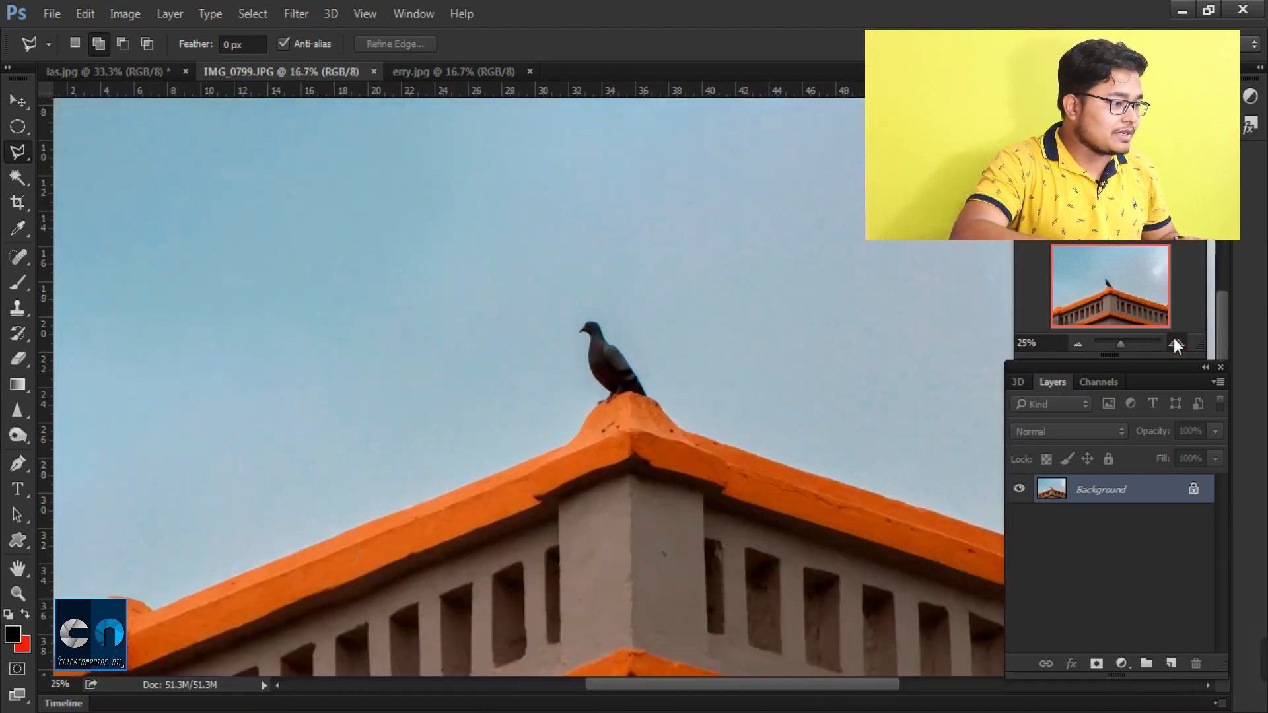
left_click(1174, 342)
key("space")
mouse_move(317, 522)
left_mouse_down()
mouse_move(651, 340)
mouse_move(747, 311)
mouse_move(877, 304)
left_mouse_up()
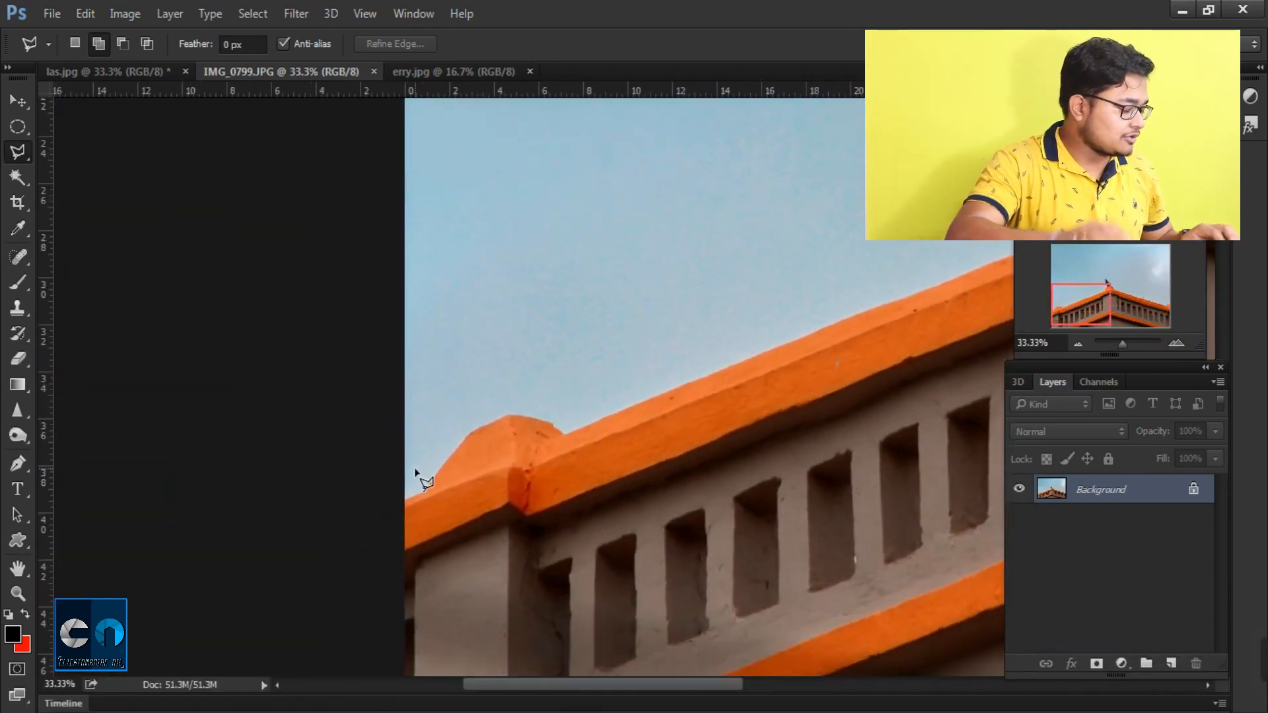
key("ctrl+equal")
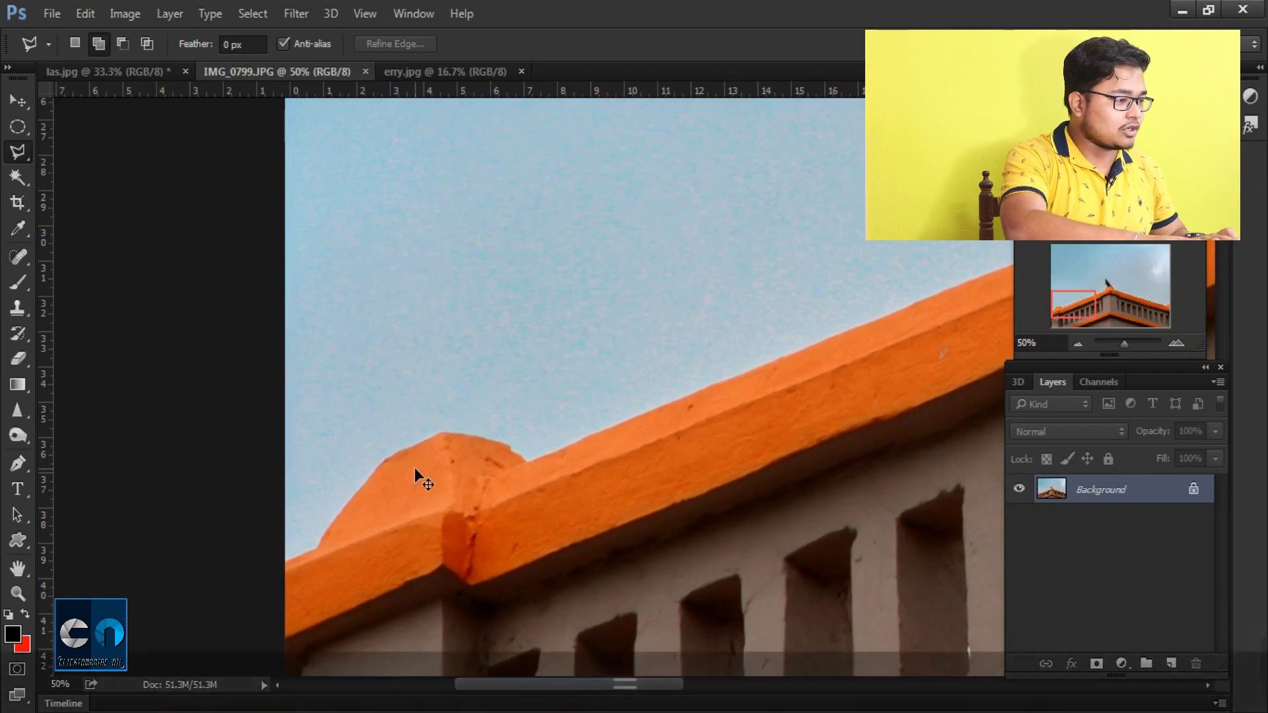
key("ctrl+equal")
left_click_drag(330, 522, 441, 339)
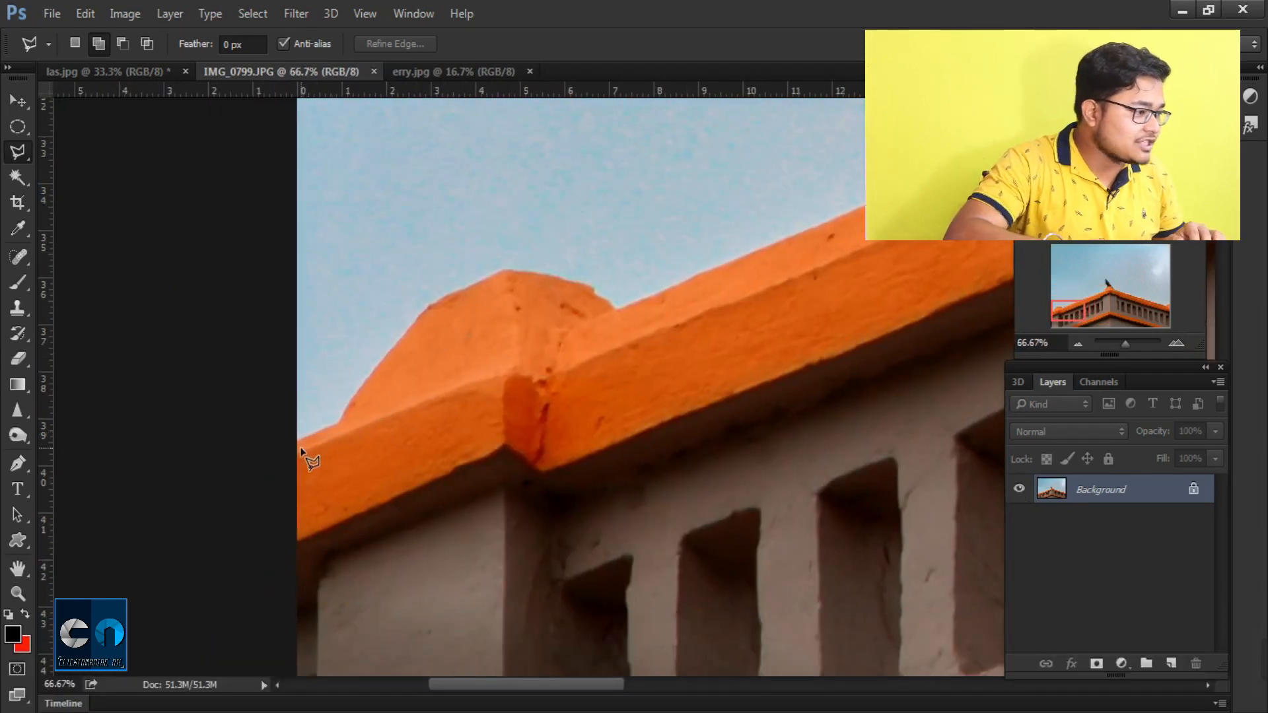
key("ctrl+equal")
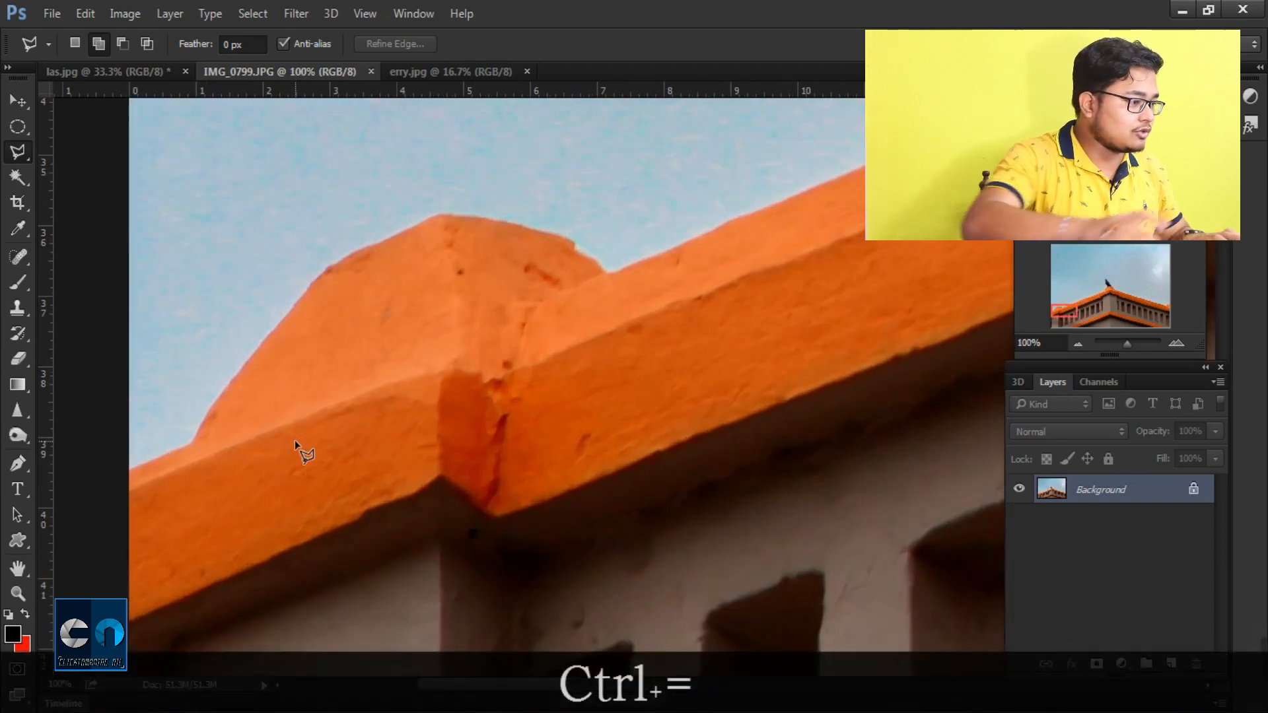
mouse_move(126, 469)
left_mouse_down()
mouse_move(328, 429)
mouse_move(311, 431)
left_mouse_up()
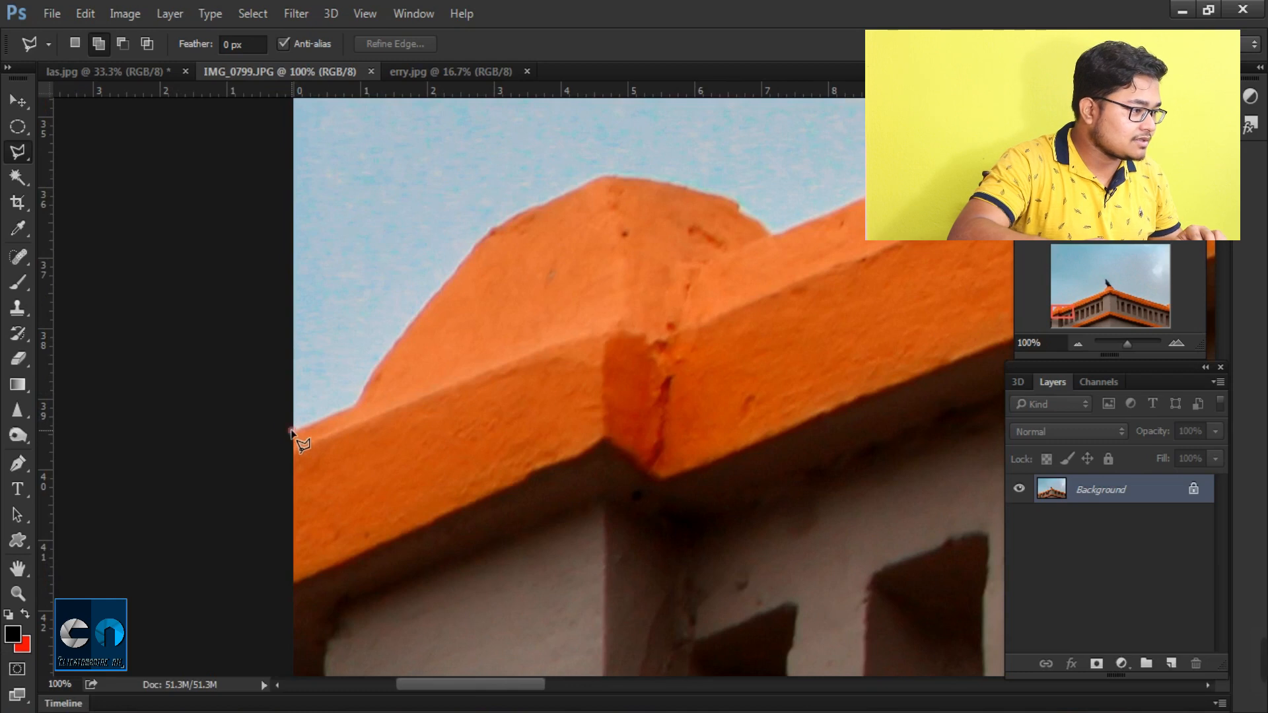
Trace the outline over the rounded orange corner block at the left end of the roof, down to where the ridge begins.
left_click(357, 406)
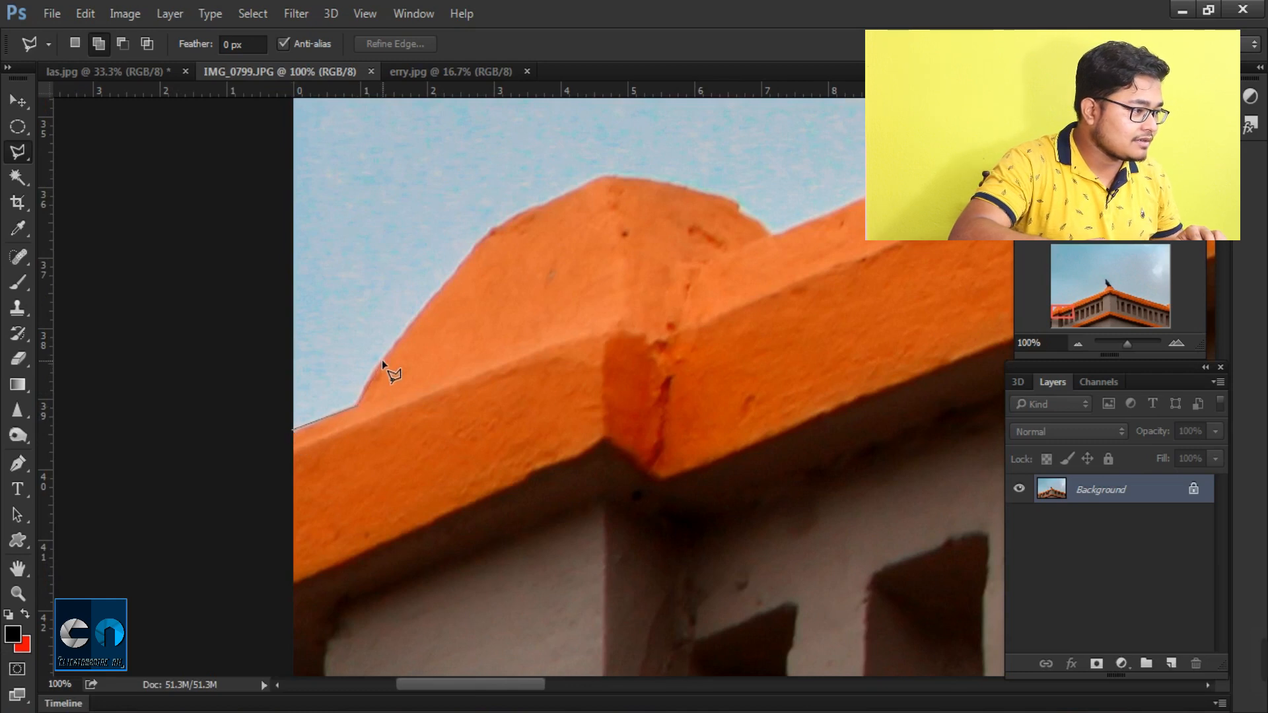
left_click(489, 232)
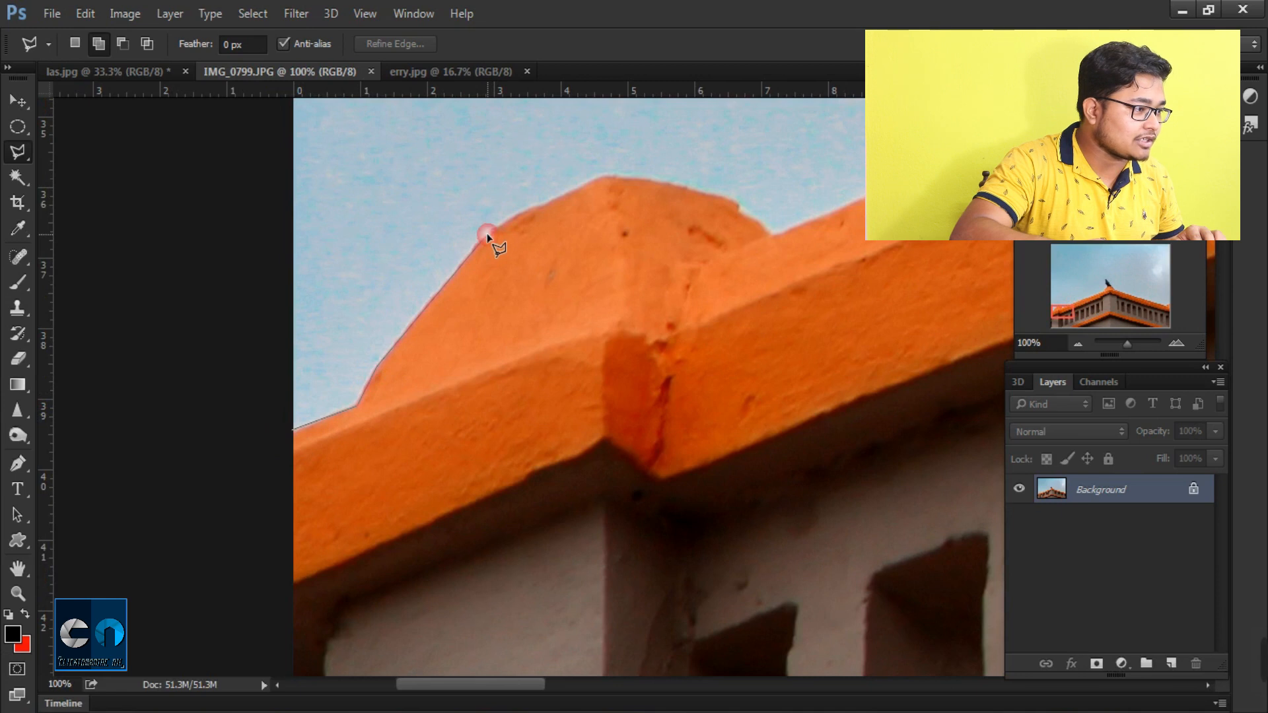
left_click(603, 177)
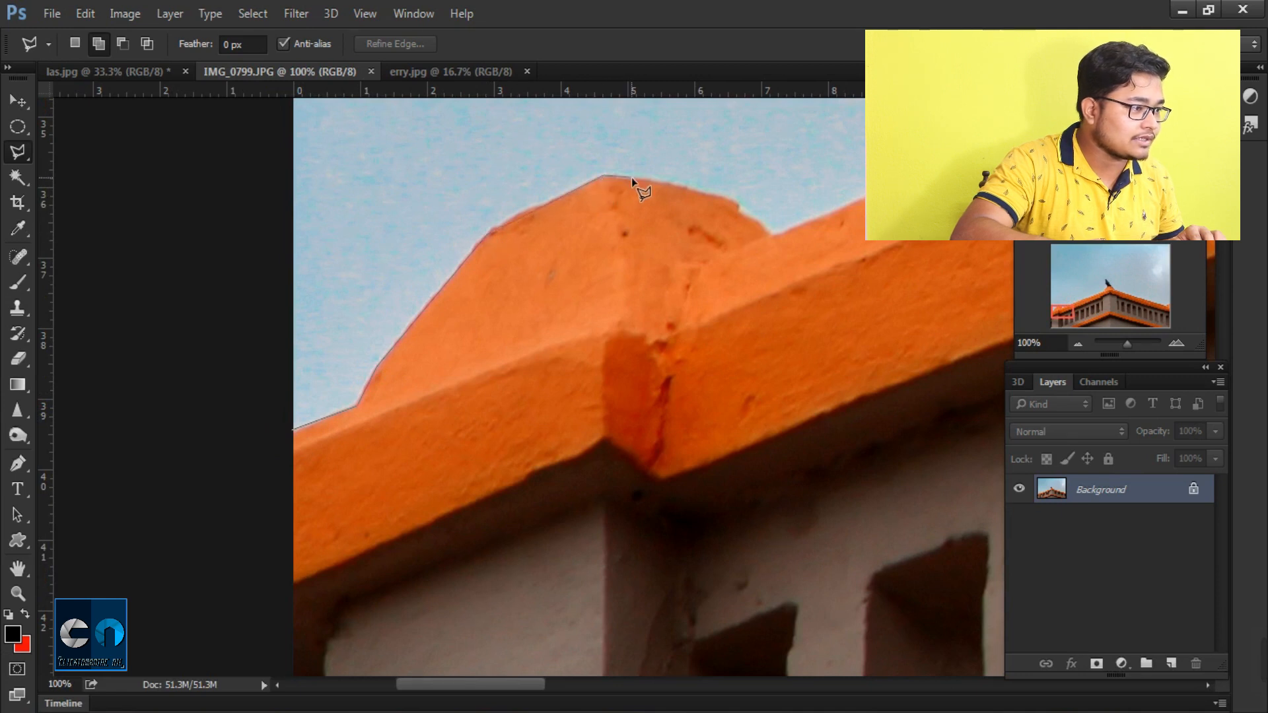
left_click(738, 206)
left_click(767, 230)
Continue the polygonal outline along the roof's left sloping ridge and up the side of the central peak.
left_click_drag(768, 241, 374, 437)
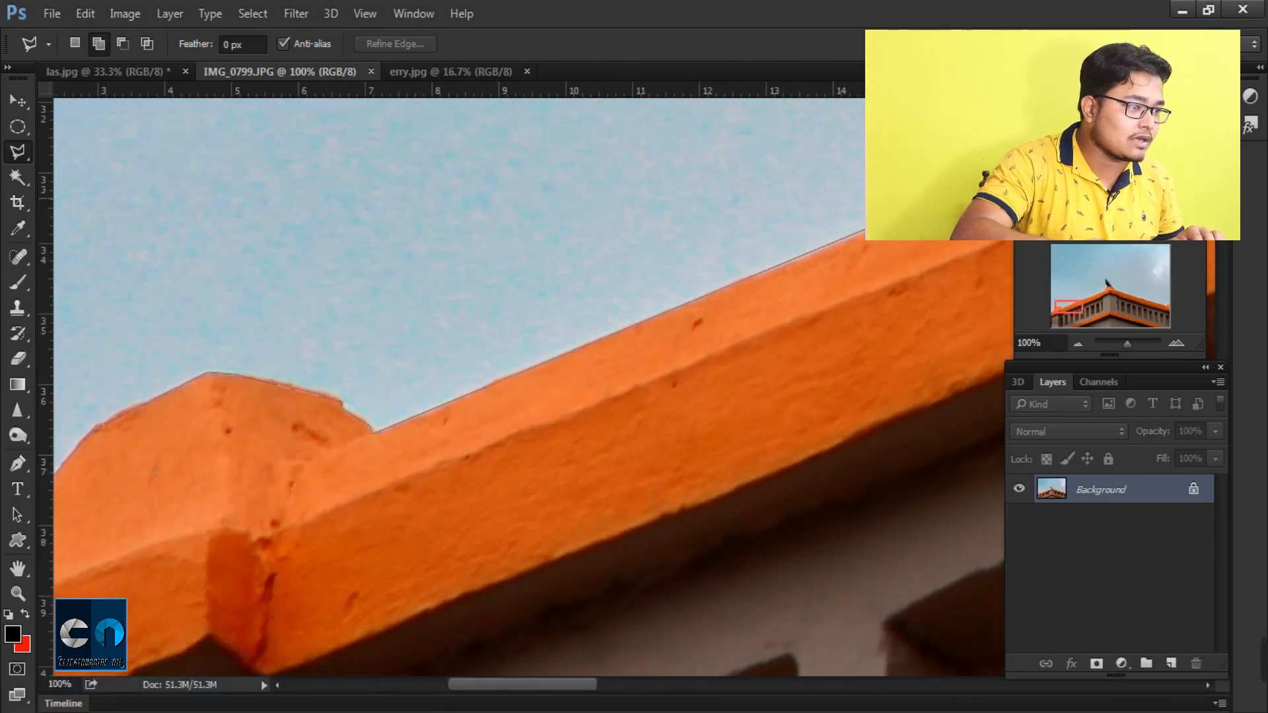
left_click_drag(857, 247, 198, 482)
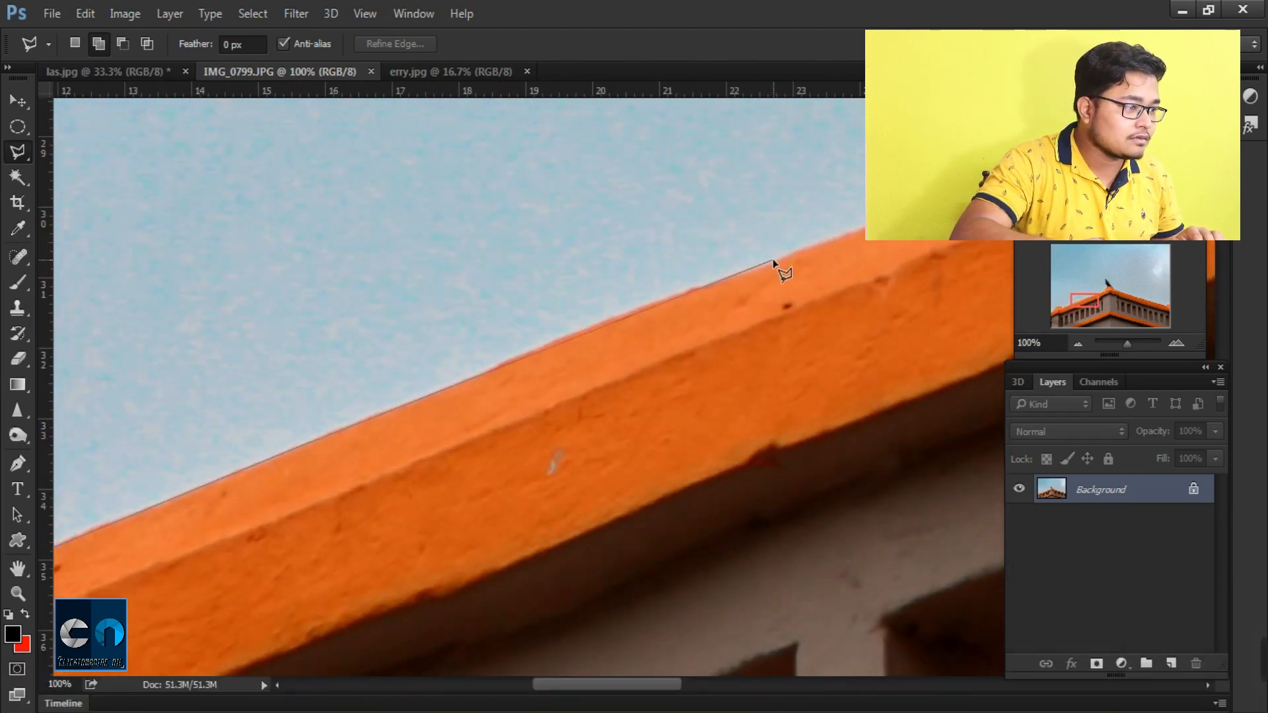
left_click_drag(646, 283, 252, 424)
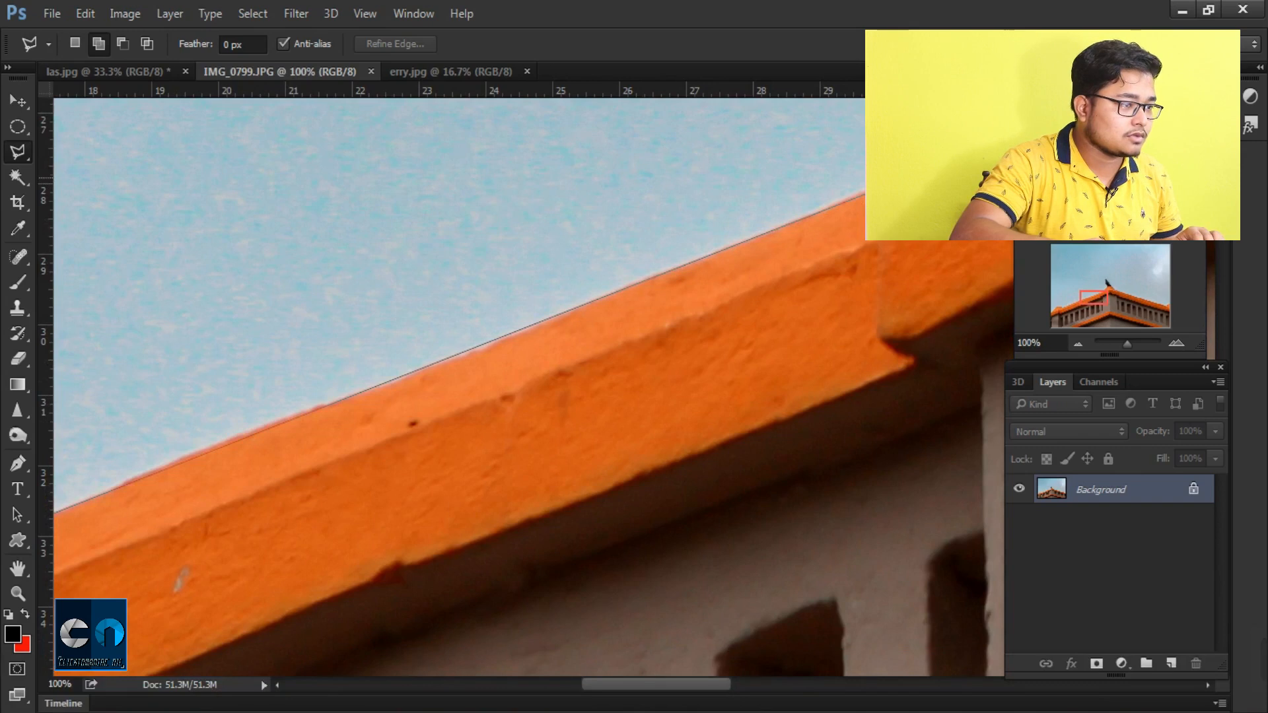
left_click_drag(837, 212, 461, 410)
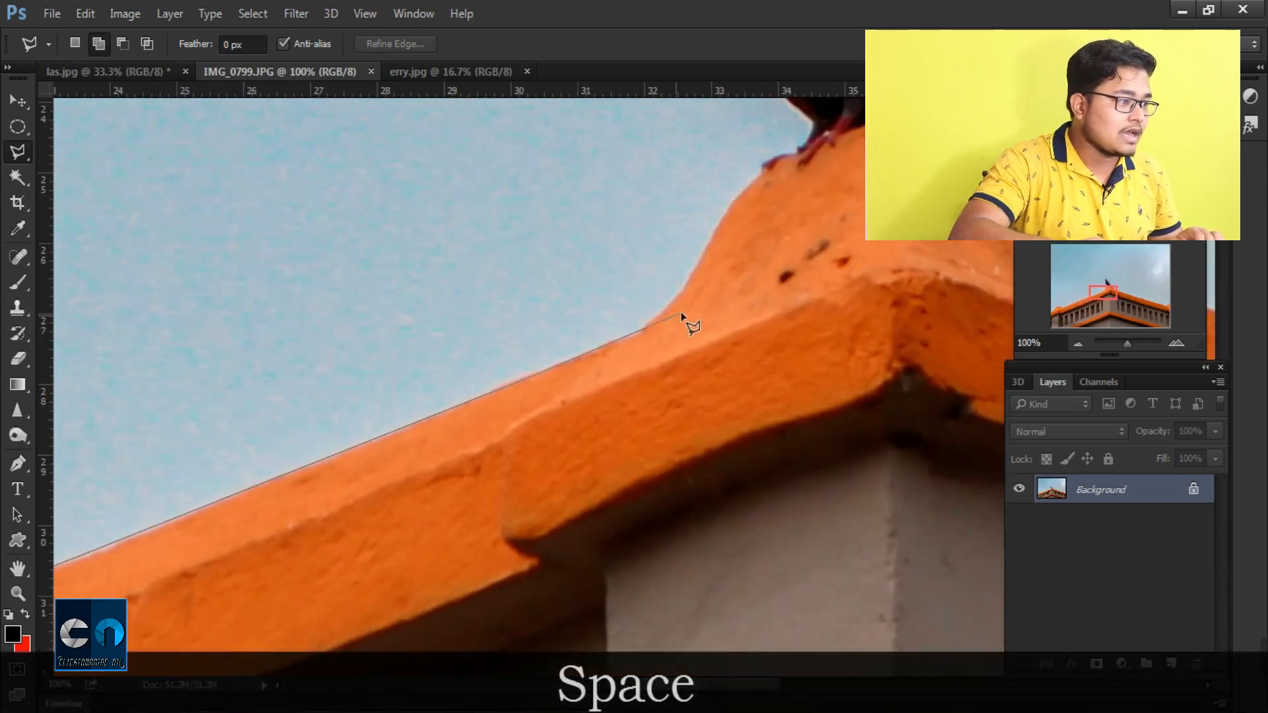
left_click(640, 331)
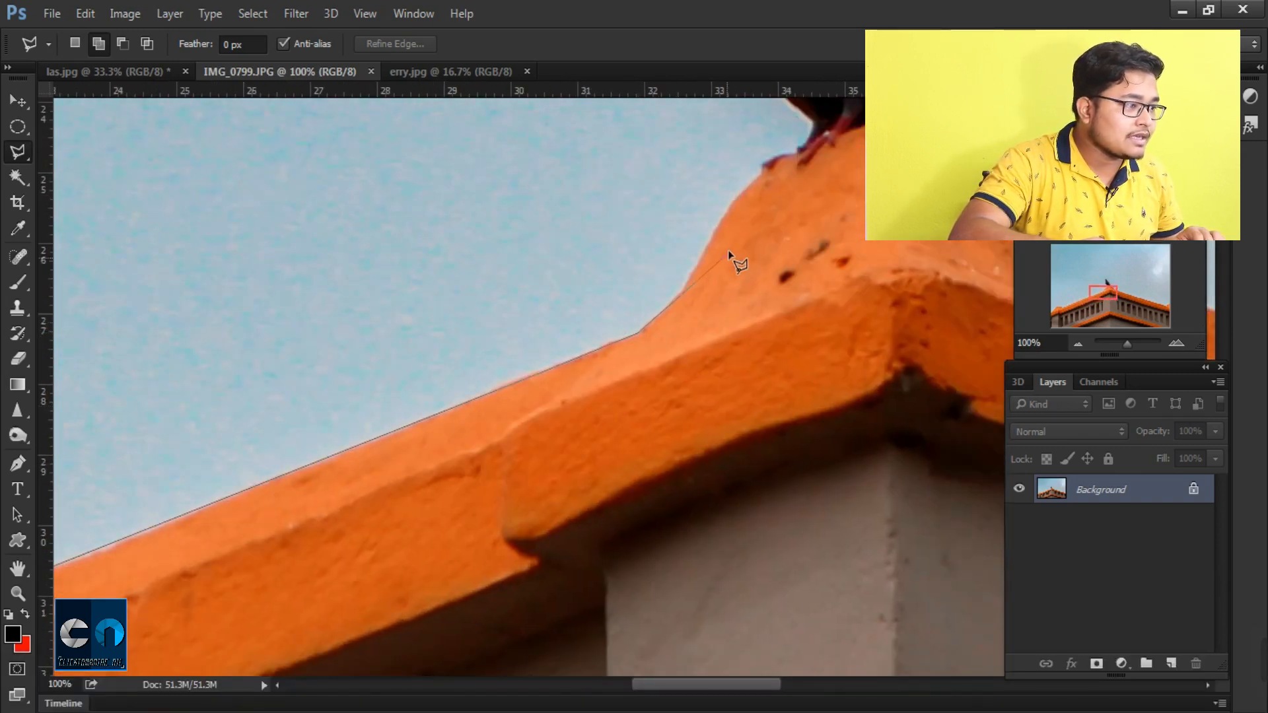
left_click(682, 291)
left_click(743, 199)
Trace the top of the central peak beneath the pigeon's feet, leaving the bird outside the roof outline.
mouse_move(742, 198)
left_mouse_down()
mouse_move(473, 370)
mouse_move(497, 345)
left_mouse_up()
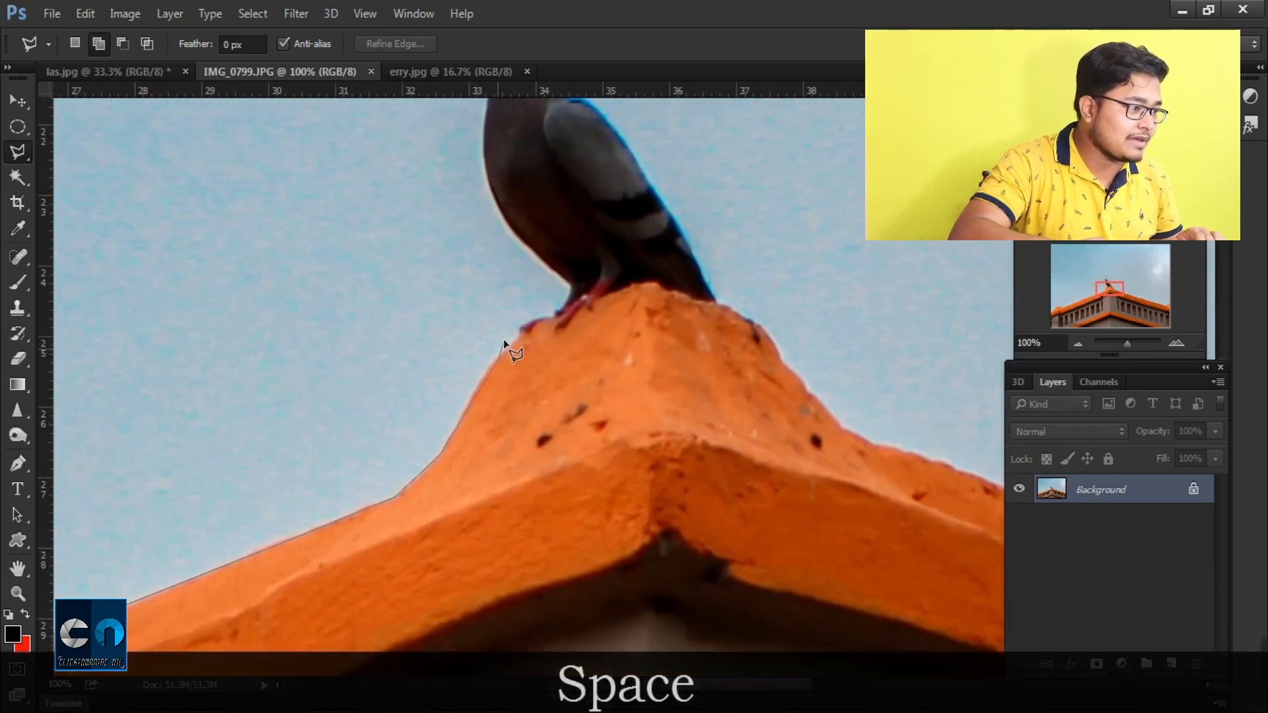
left_click(558, 309)
left_click(620, 287)
left_click(657, 283)
left_click(715, 300)
left_click(753, 323)
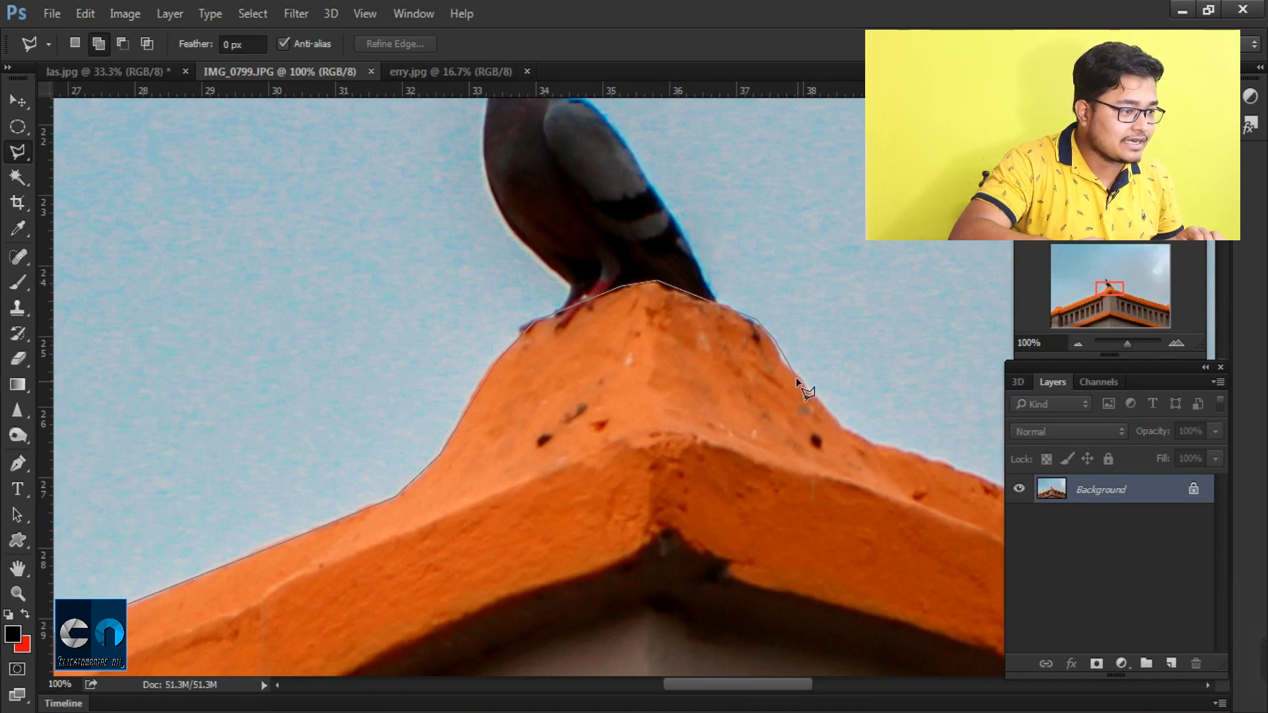
Continue the polygonal outline down the right side of the peak and along the roof's right sloping ridge.
left_click_drag(716, 346, 543, 291)
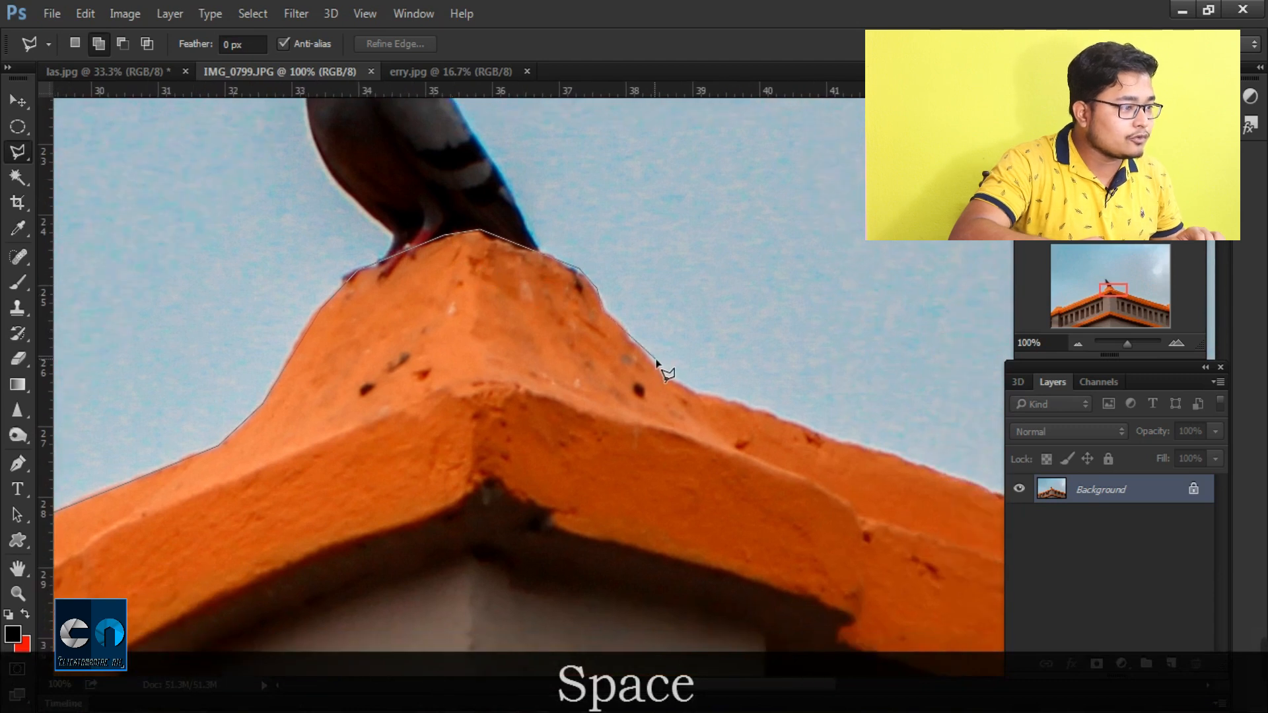
left_click_drag(660, 370, 399, 309)
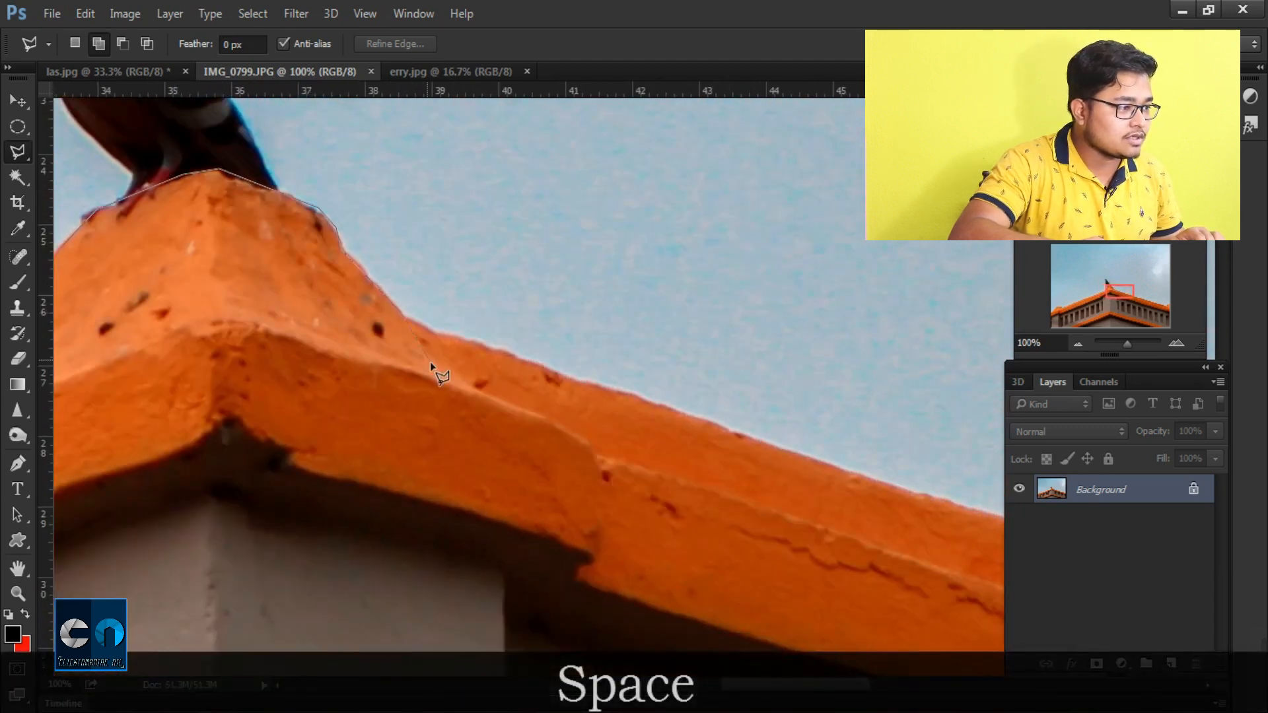
left_click(548, 370)
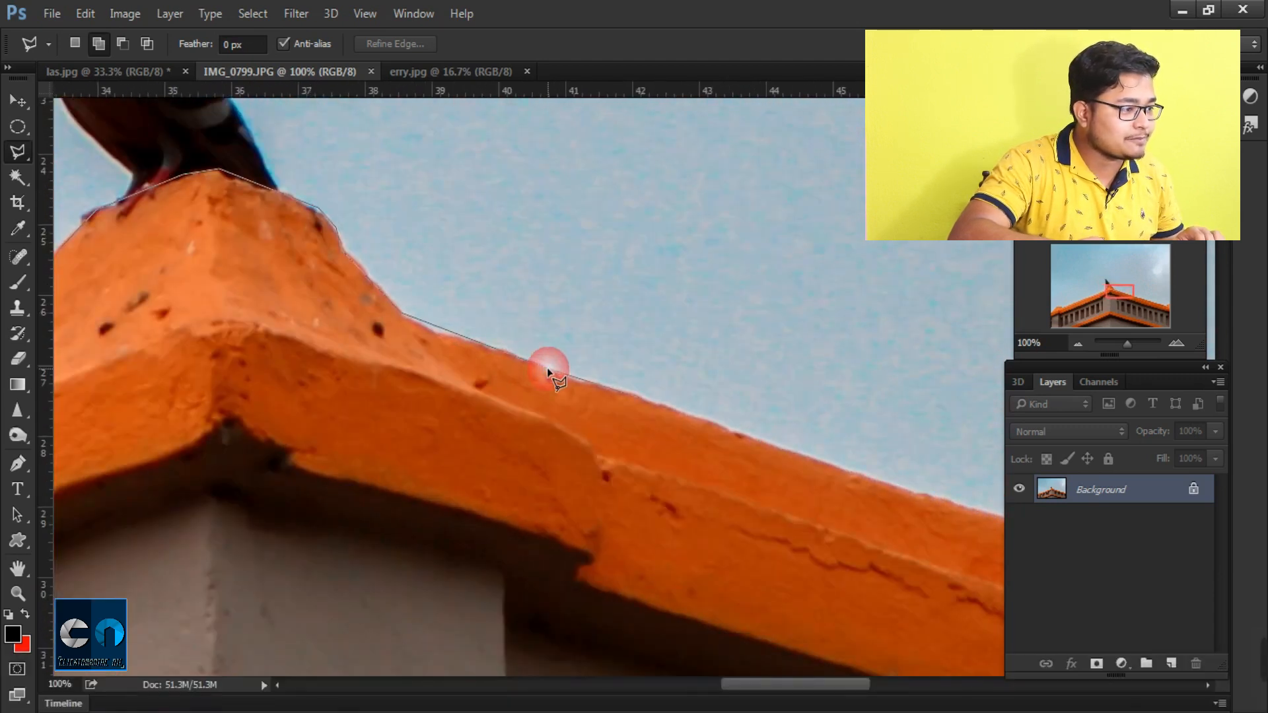
key("space")
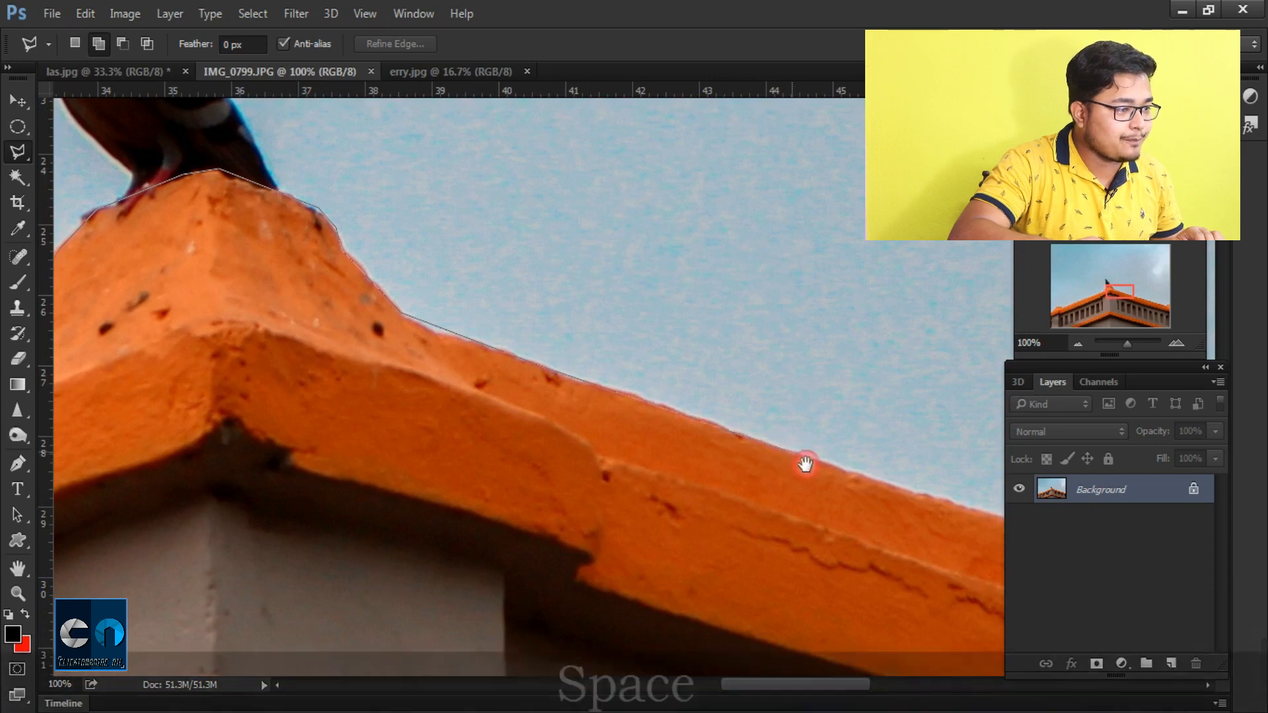
left_click_drag(785, 449, 419, 359)
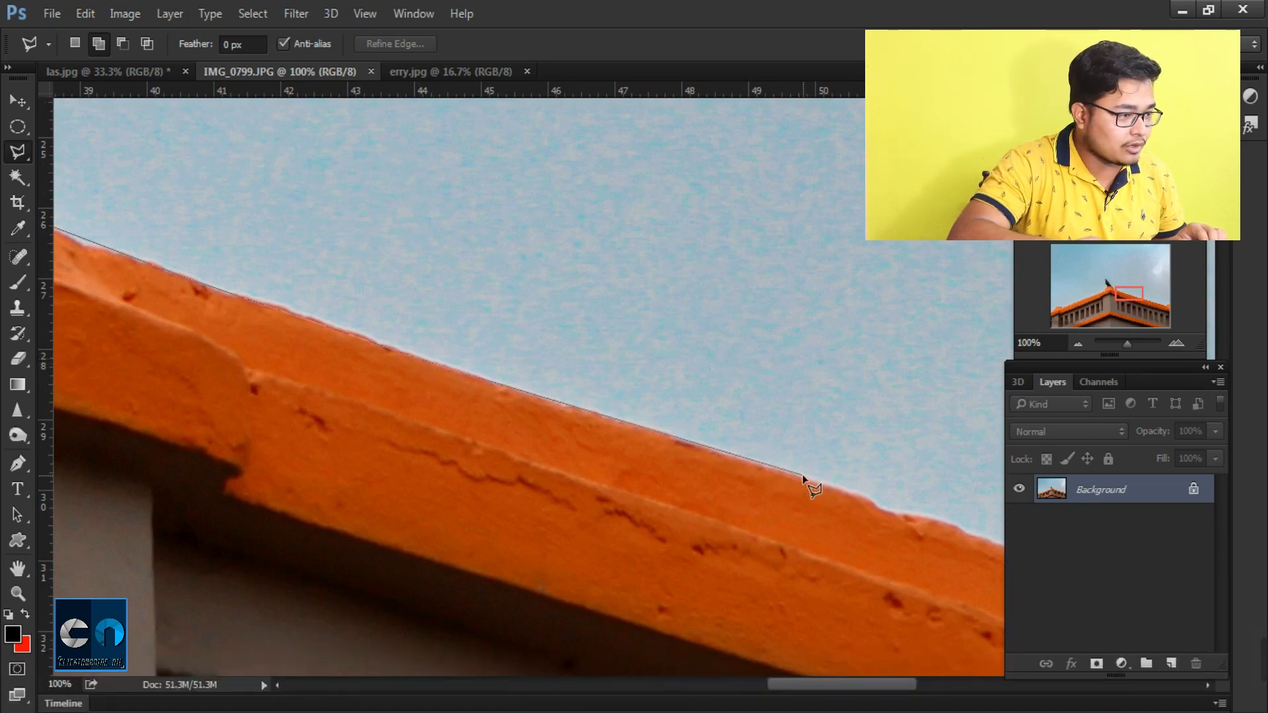
mouse_move(731, 440)
left_mouse_down()
mouse_move(320, 289)
mouse_move(303, 269)
left_mouse_up()
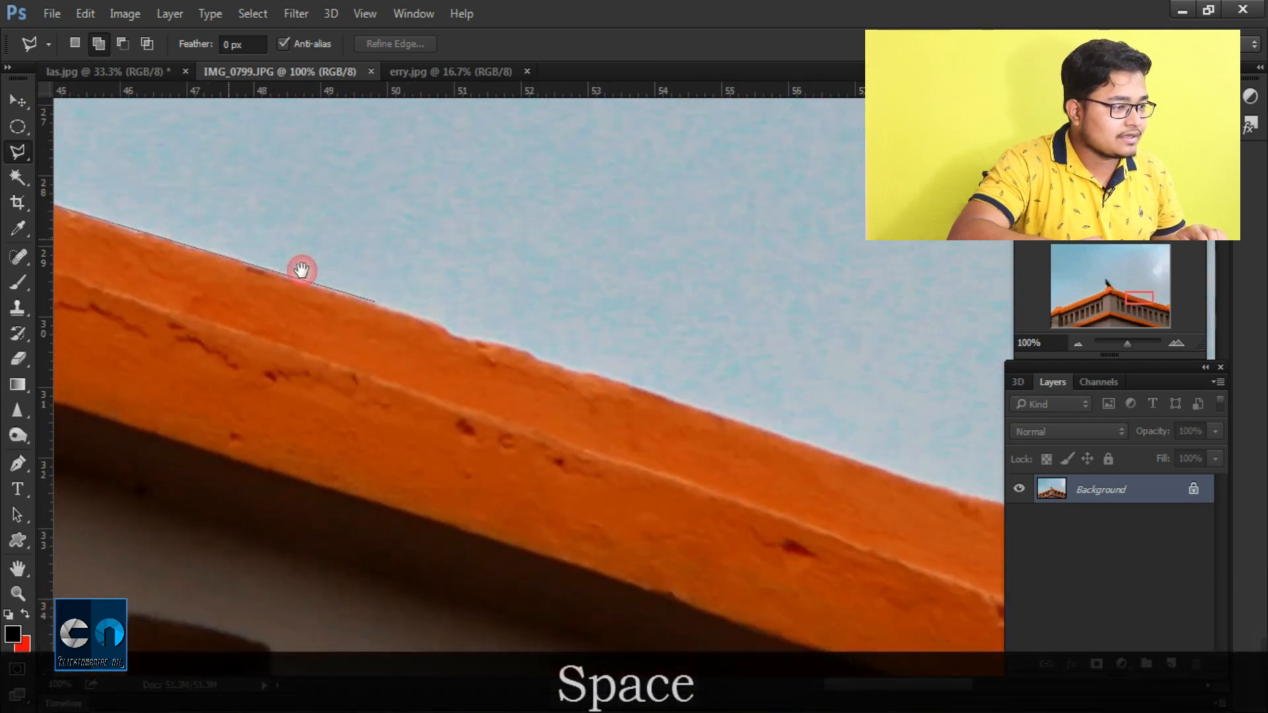
left_click_drag(756, 433, 278, 258)
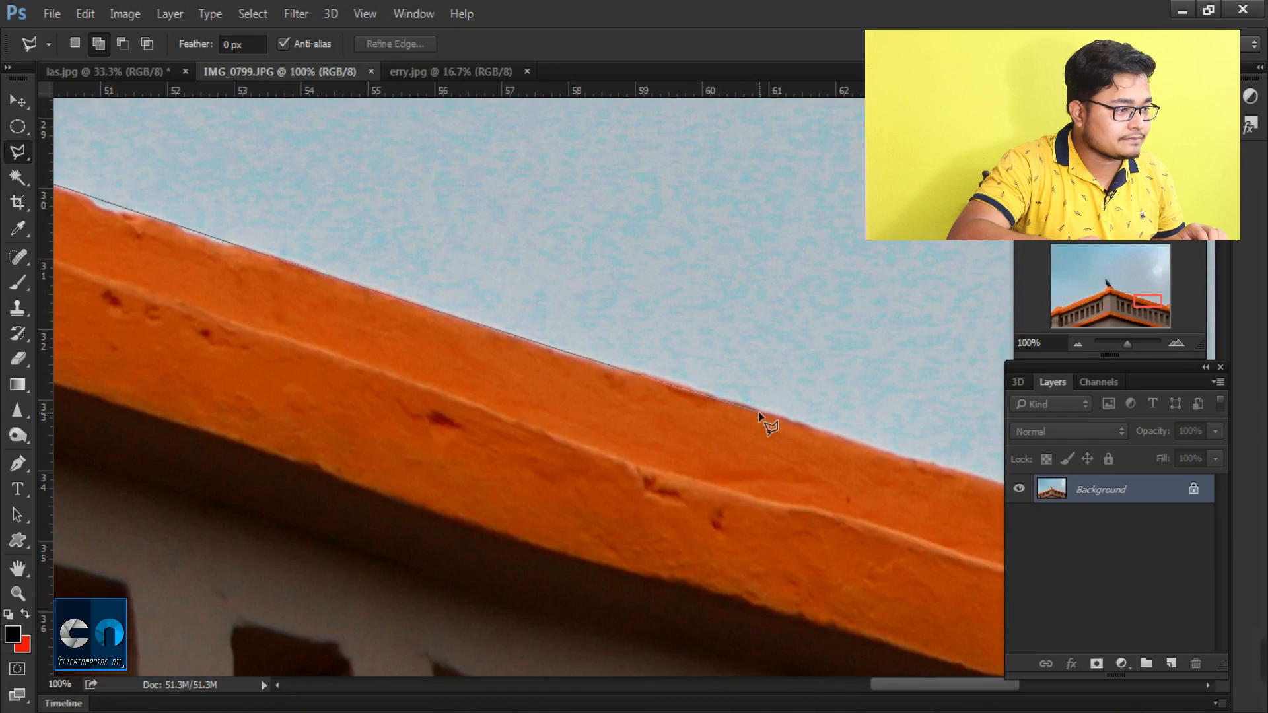
left_click_drag(762, 411, 269, 249)
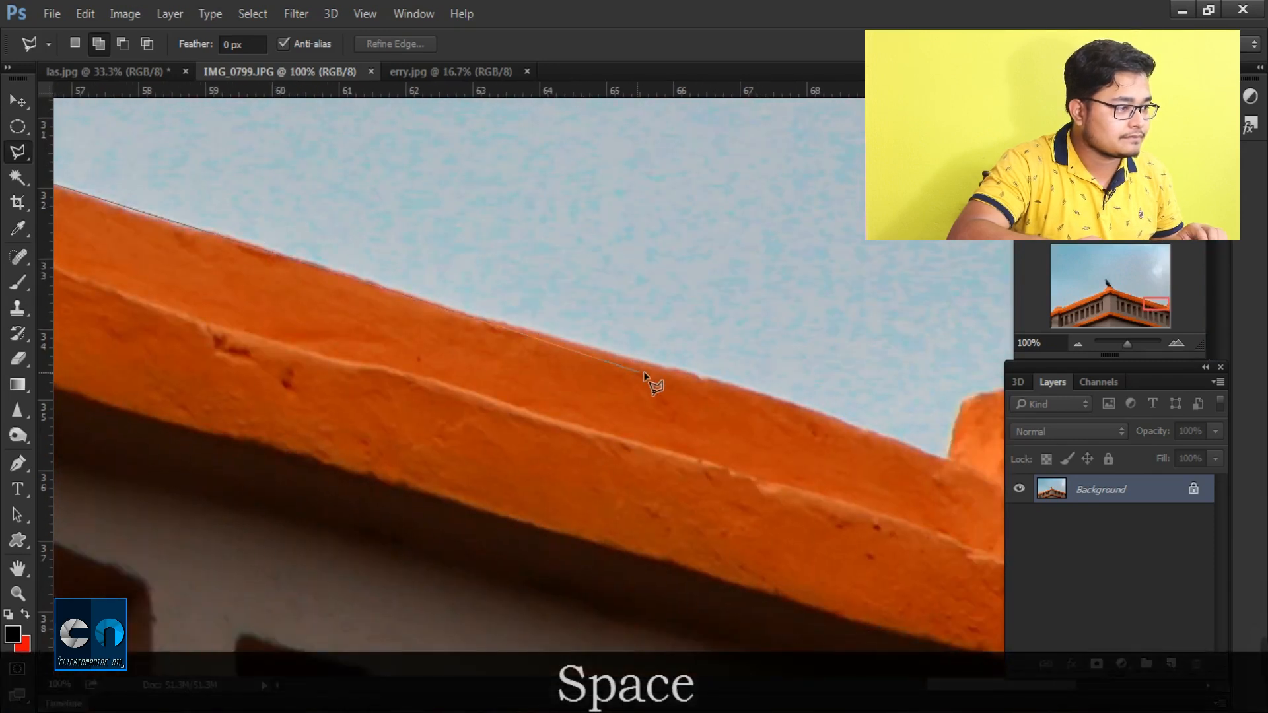
left_click_drag(665, 368, 244, 297)
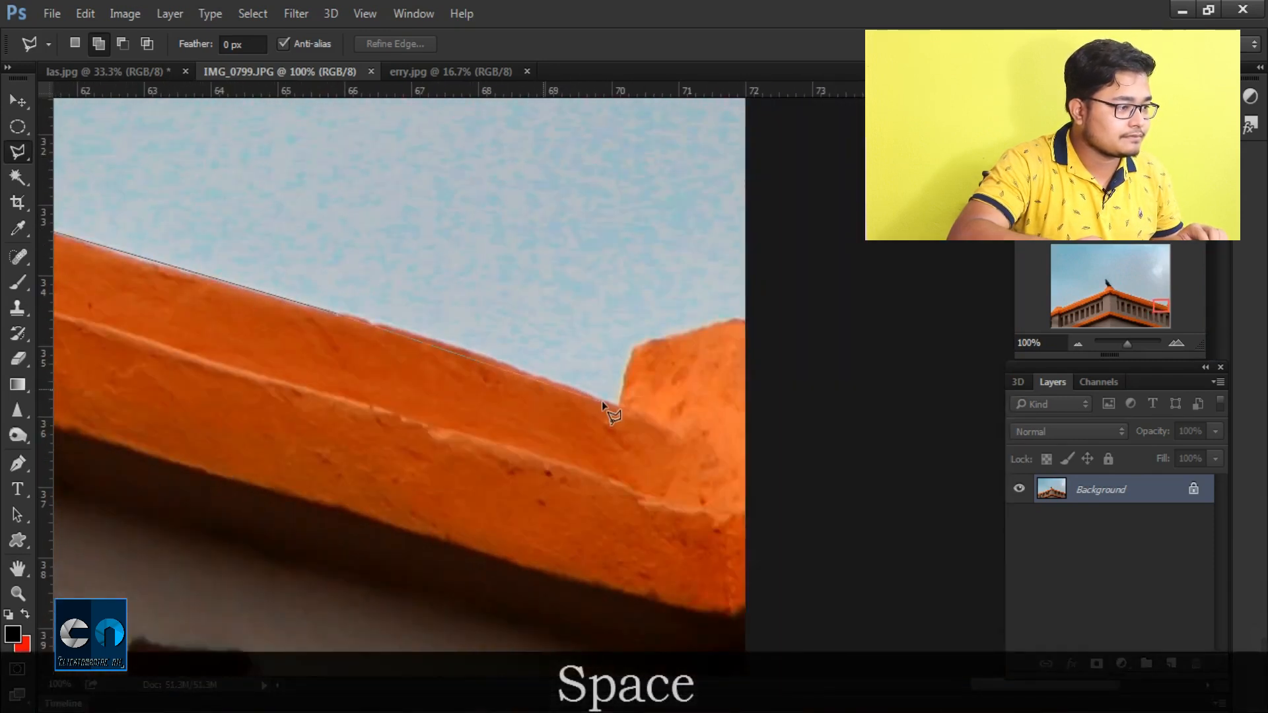
Trace the lower end of the right sloping ridge and the top of the right corner block, ending beyond the image's right edge.
left_click(453, 351)
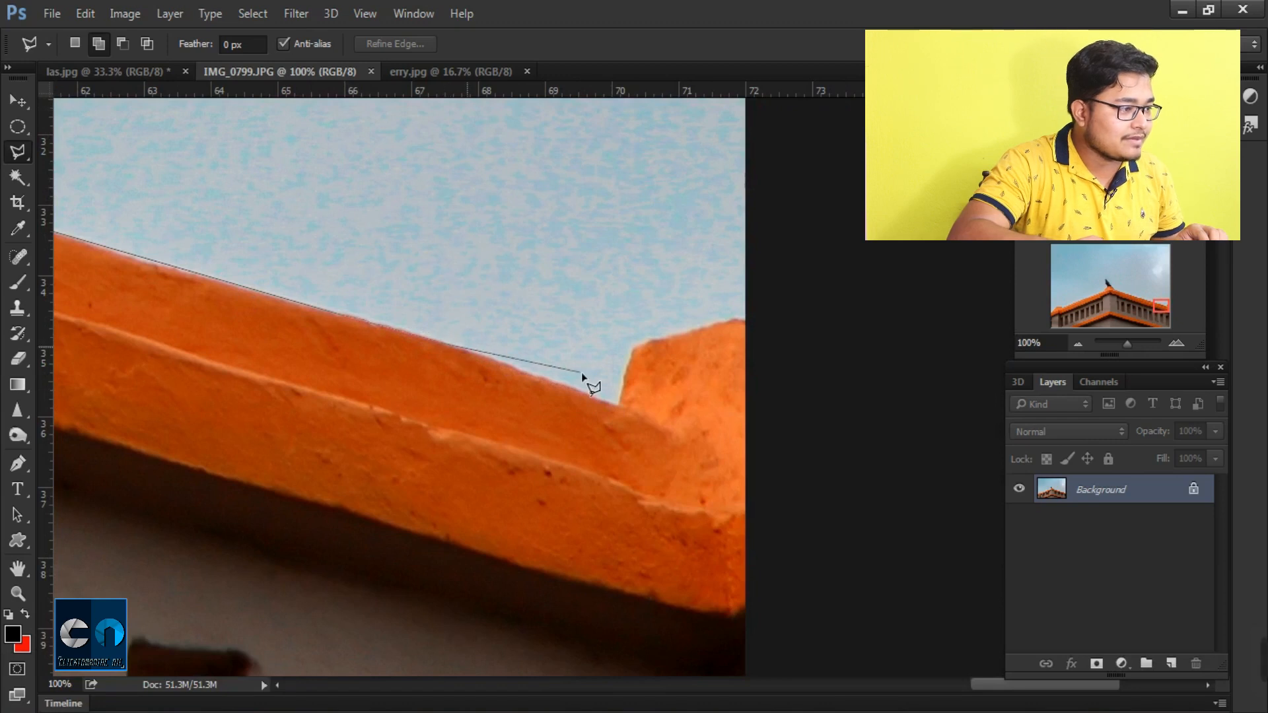
left_click(619, 405)
left_click(638, 344)
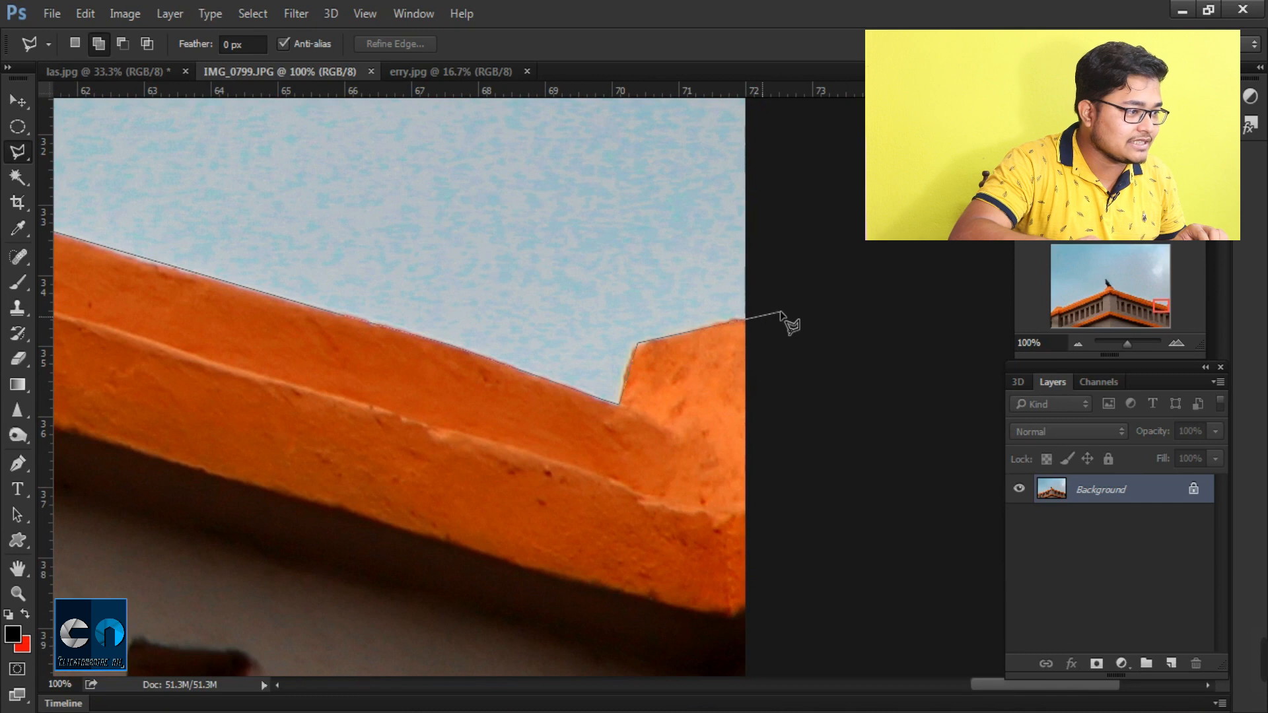
left_click(781, 310)
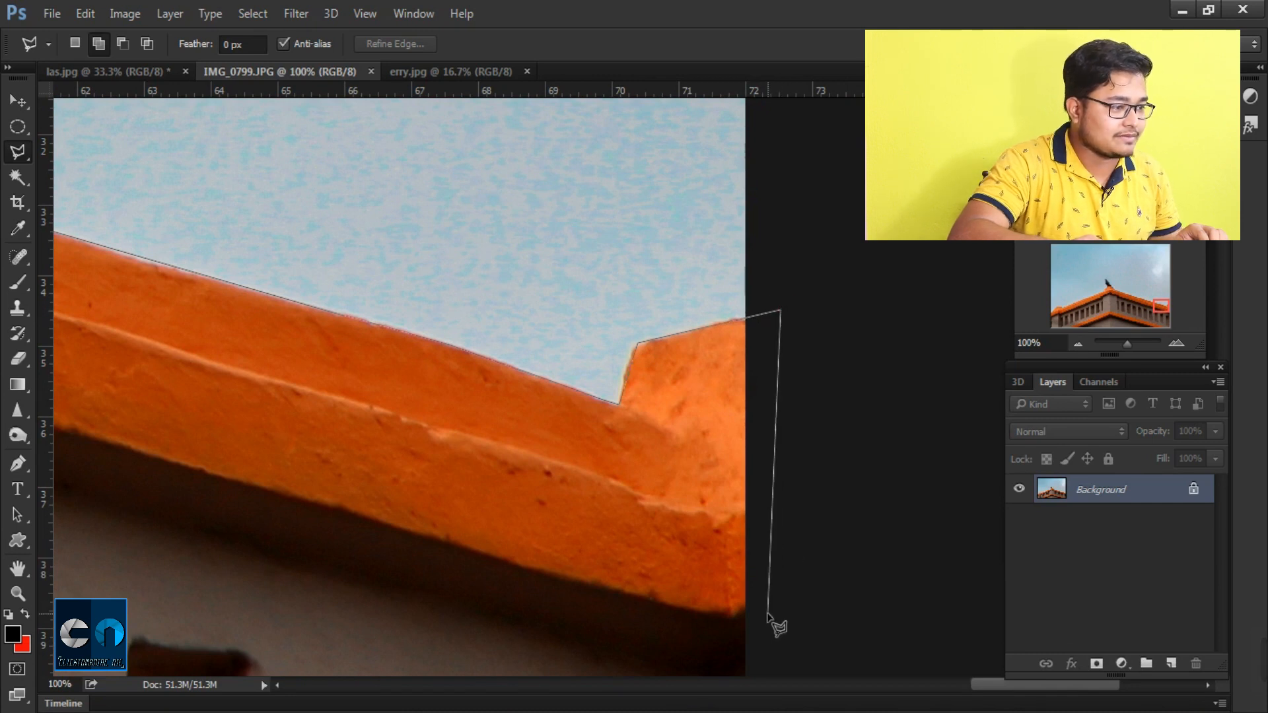
Turn the outline around outside the image and trace back along the orange band's lower edge on the right side.
key("space")
left_click_drag(768, 624, 980, 340)
left_click(980, 343)
key("space")
left_click_drag(663, 261, 897, 537)
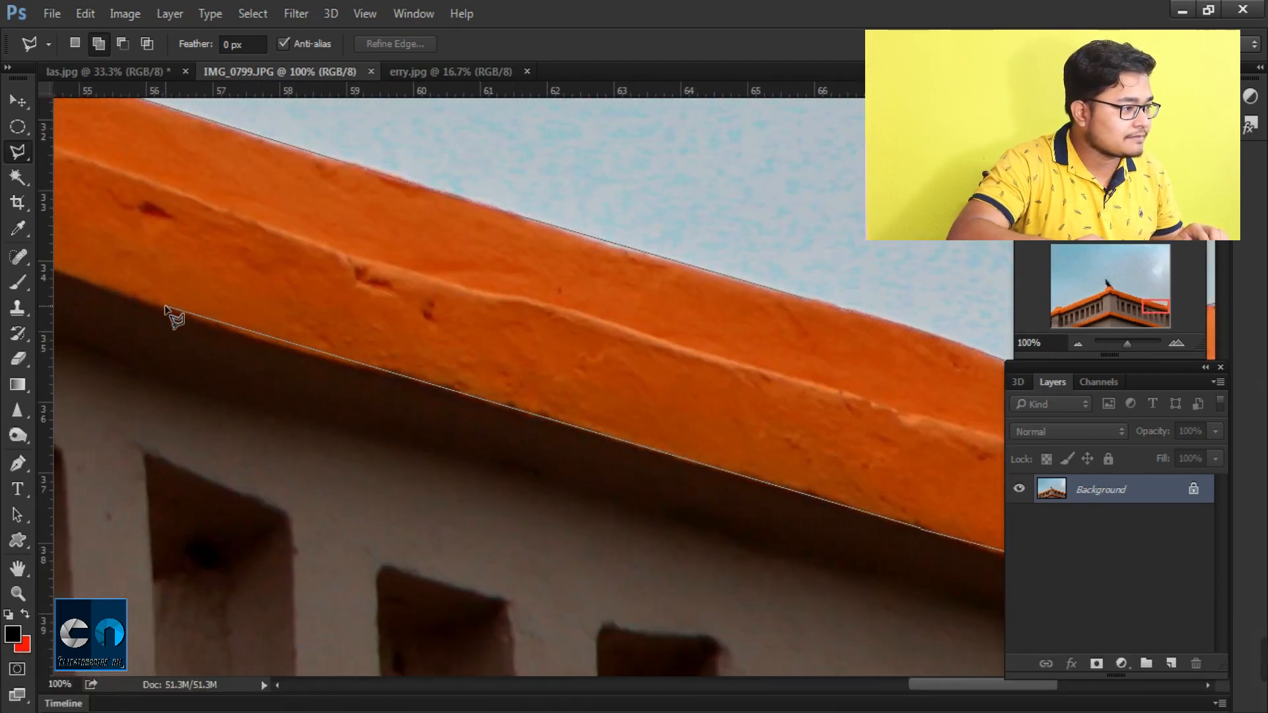
key("space")
mouse_move(345, 286)
left_mouse_down()
mouse_move(631, 383)
mouse_move(724, 439)
left_mouse_up()
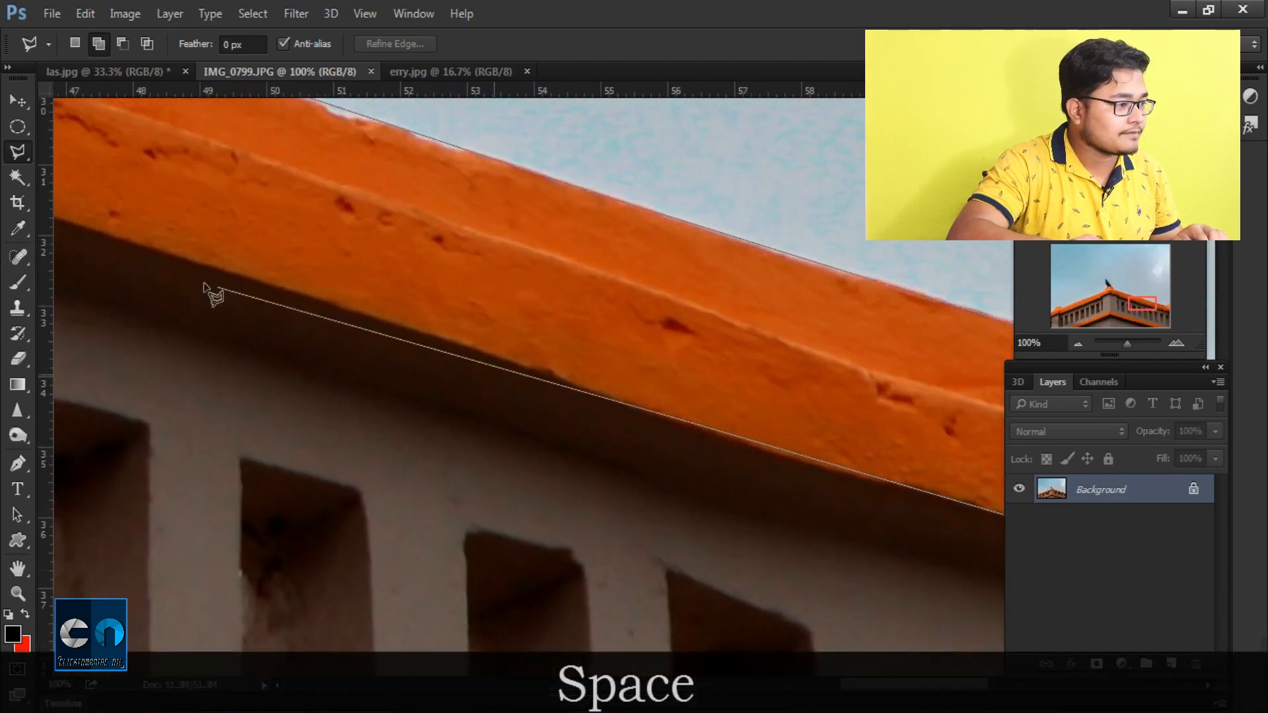
Continue the outline up the orange band's lower edge on the right side to the underside of the central peak.
key("space")
left_click_drag(170, 261, 665, 467)
key("space")
left_click_drag(291, 331, 704, 446)
left_click(597, 392)
left_click(236, 262)
Trace the lower edge of the central peak's left side down to the notch where the left roof band begins.
key("space")
left_click_drag(363, 284, 717, 346)
left_click(328, 420)
left_click(195, 488)
key("space")
left_click_drag(196, 489, 544, 335)
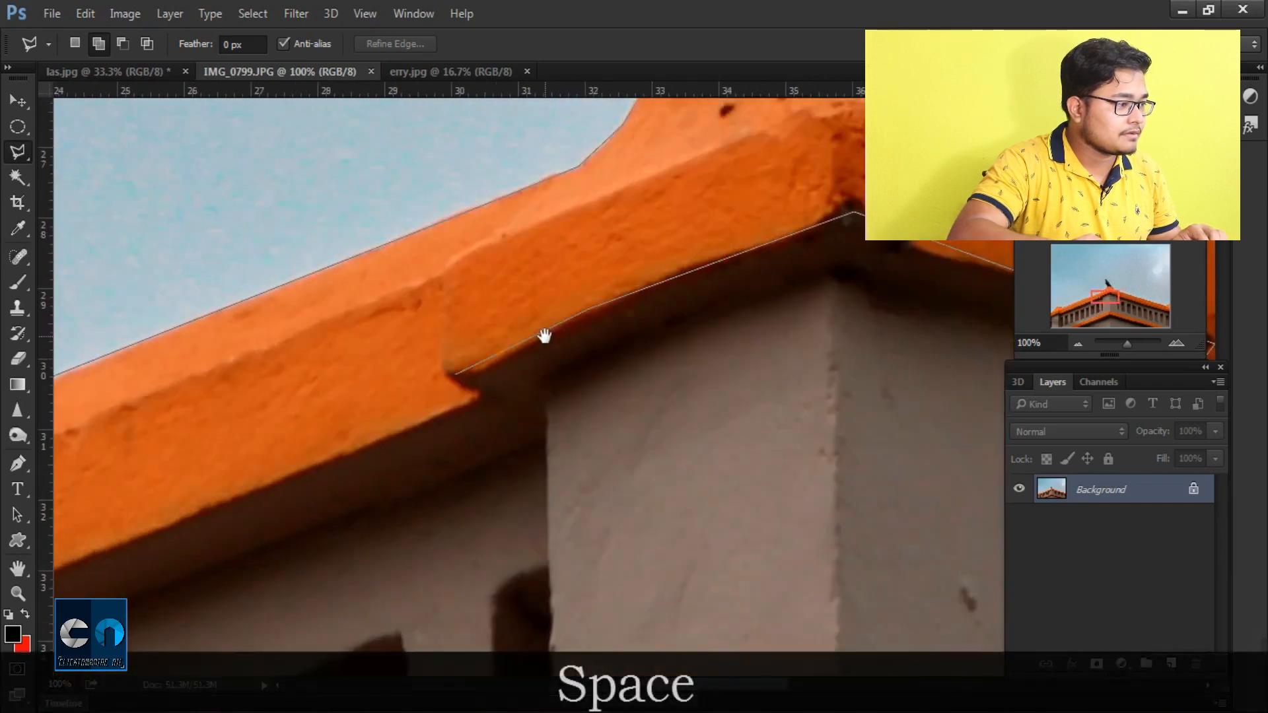
left_click(477, 395)
Continue the outline along the left roof band's lower edge down to the inner angle beneath the left corner block.
key("space")
left_click_drag(475, 394, 754, 348)
key("space")
mouse_move(210, 536)
left_mouse_down()
mouse_move(623, 340)
mouse_move(741, 235)
left_mouse_up()
key("space")
mouse_move(192, 492)
left_mouse_down()
mouse_move(770, 356)
mouse_move(880, 255)
left_mouse_up()
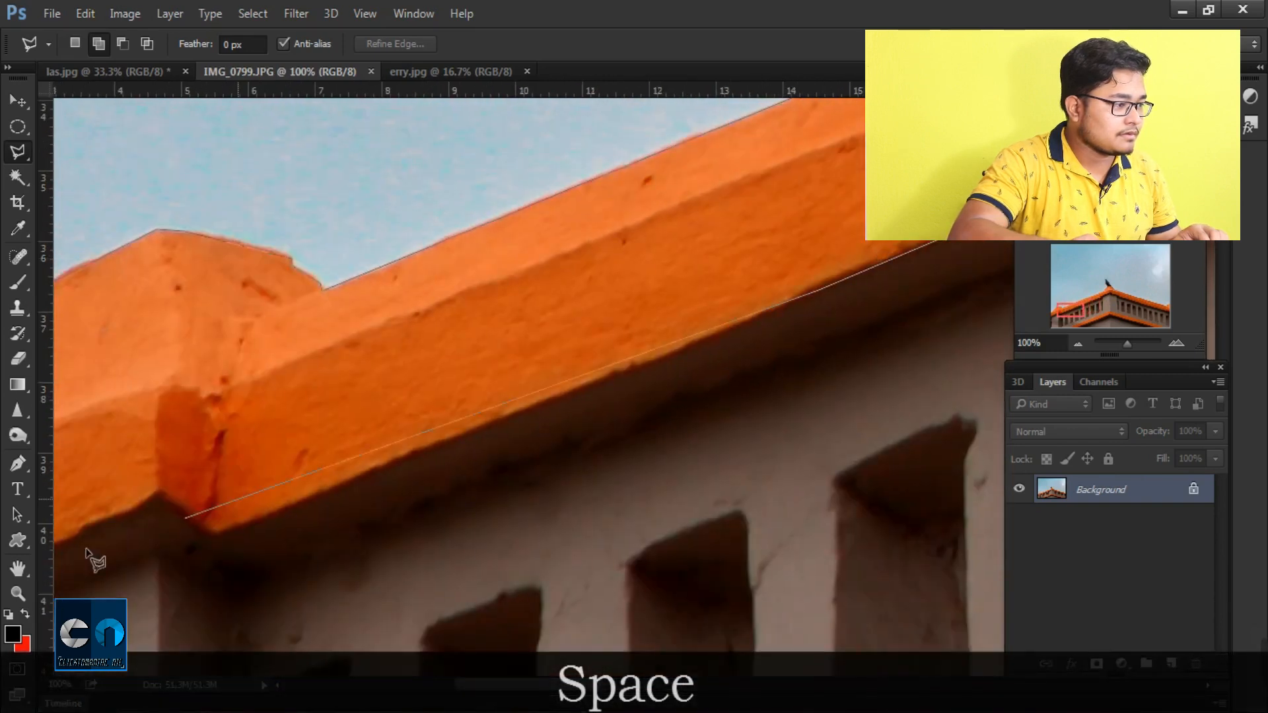
left_click(222, 535)
Trace the underside of the left corner block past the image's left edge and close the outline at its starting point.
key("space")
mouse_move(476, 473)
left_mouse_down()
mouse_move(705, 428)
mouse_move(818, 346)
left_mouse_up()
left_click(816, 347)
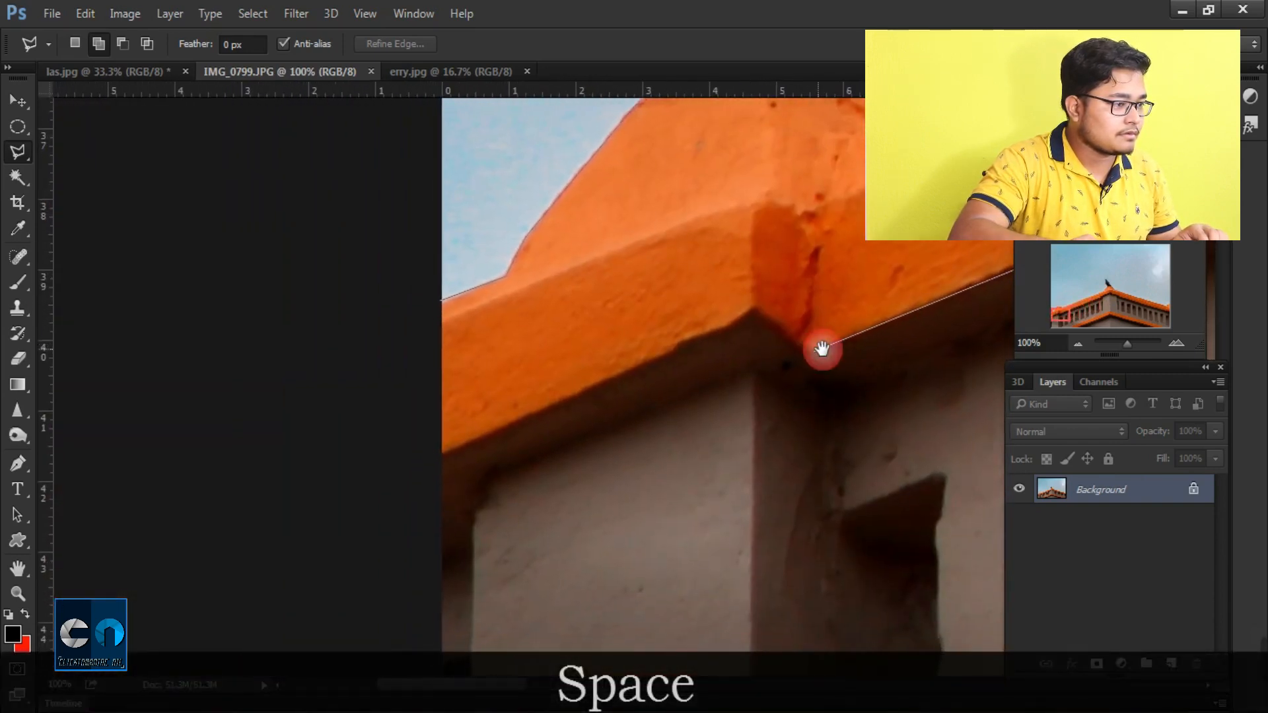
left_click(754, 315)
left_click(354, 500)
key("space")
left_click_drag(397, 325, 287, 365)
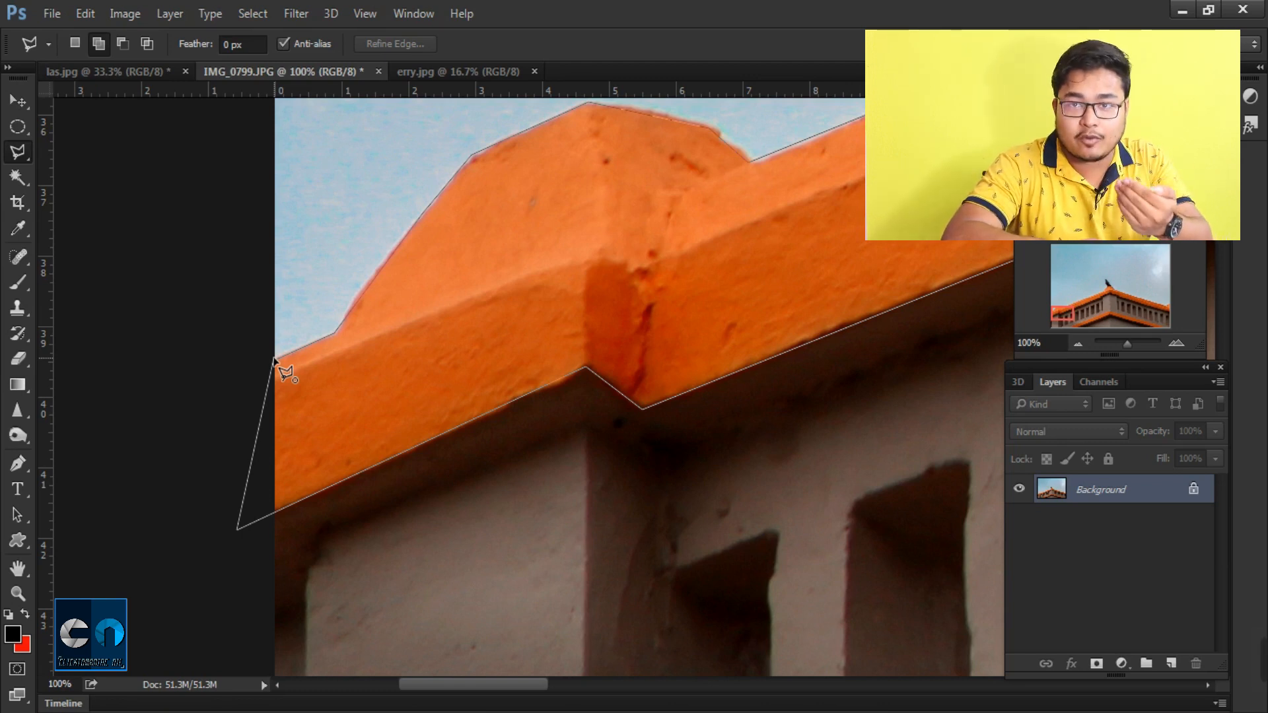
left_click(275, 360)
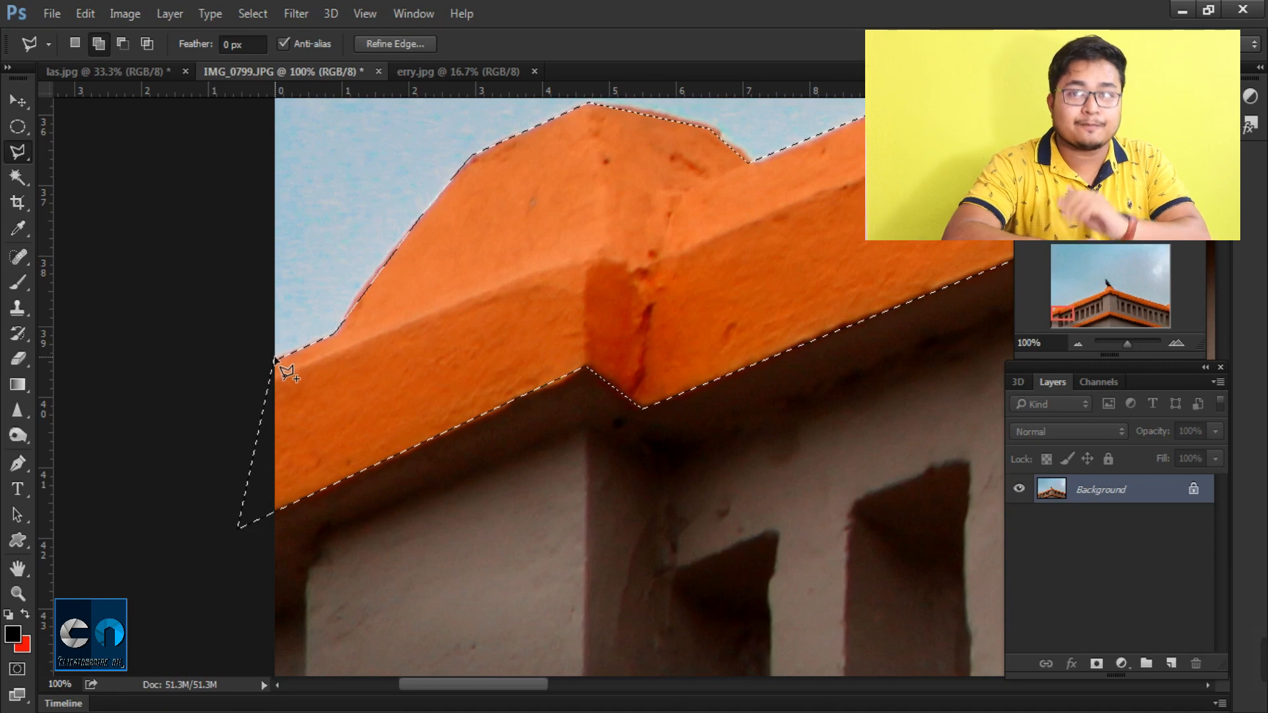
Copy the selected orange roof band to a new layer, and load that layer's outline as a selection to duplicate it onto another layer.
right_click(531, 208)
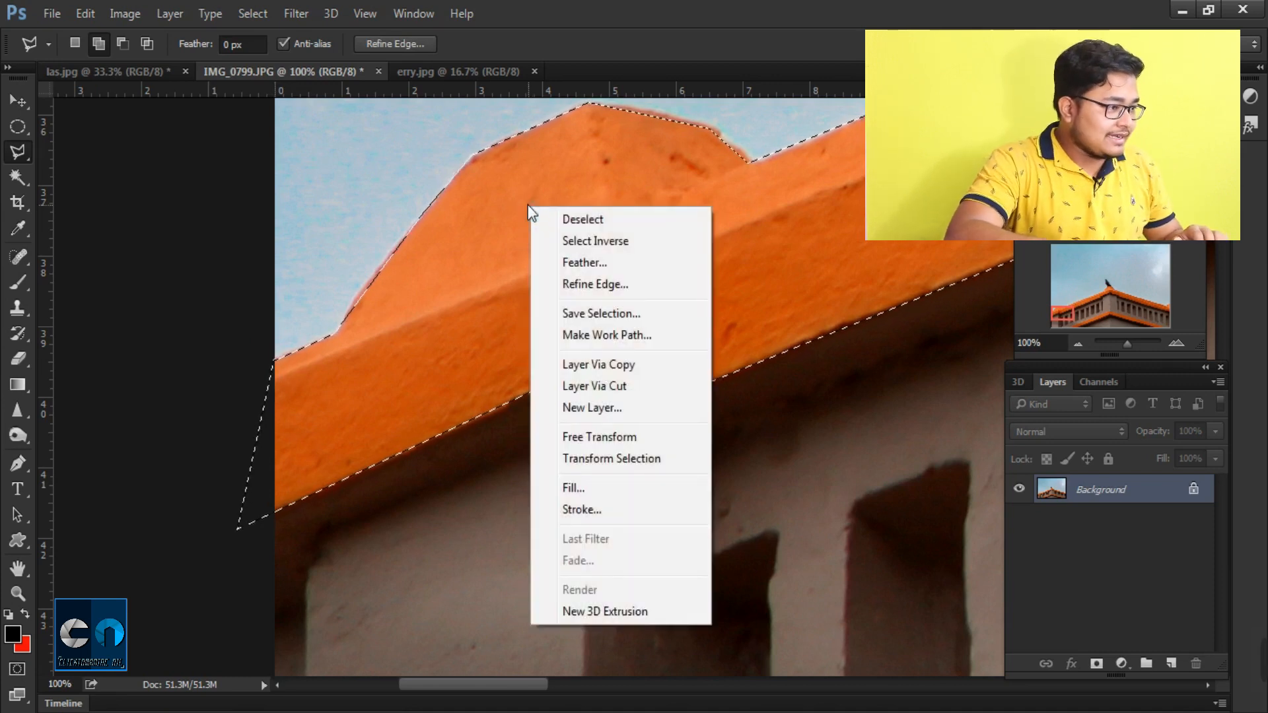
left_click(601, 366)
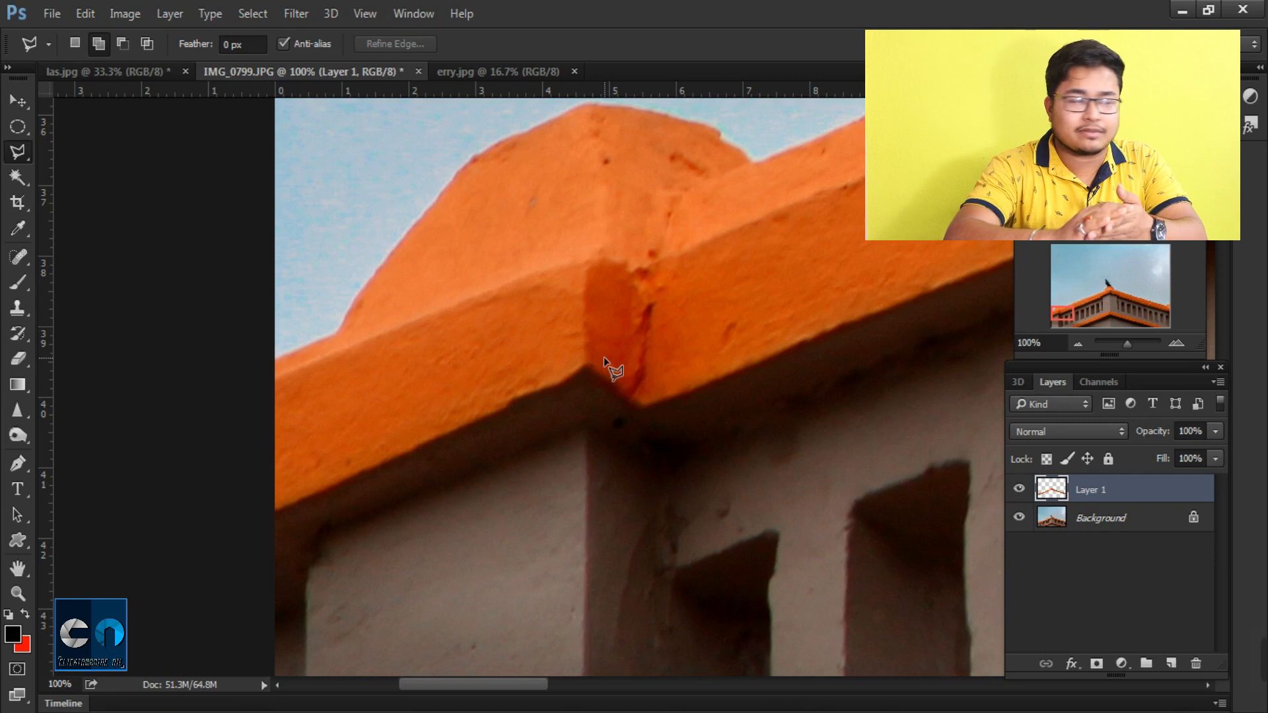
left_click(1044, 490, "ctrl")
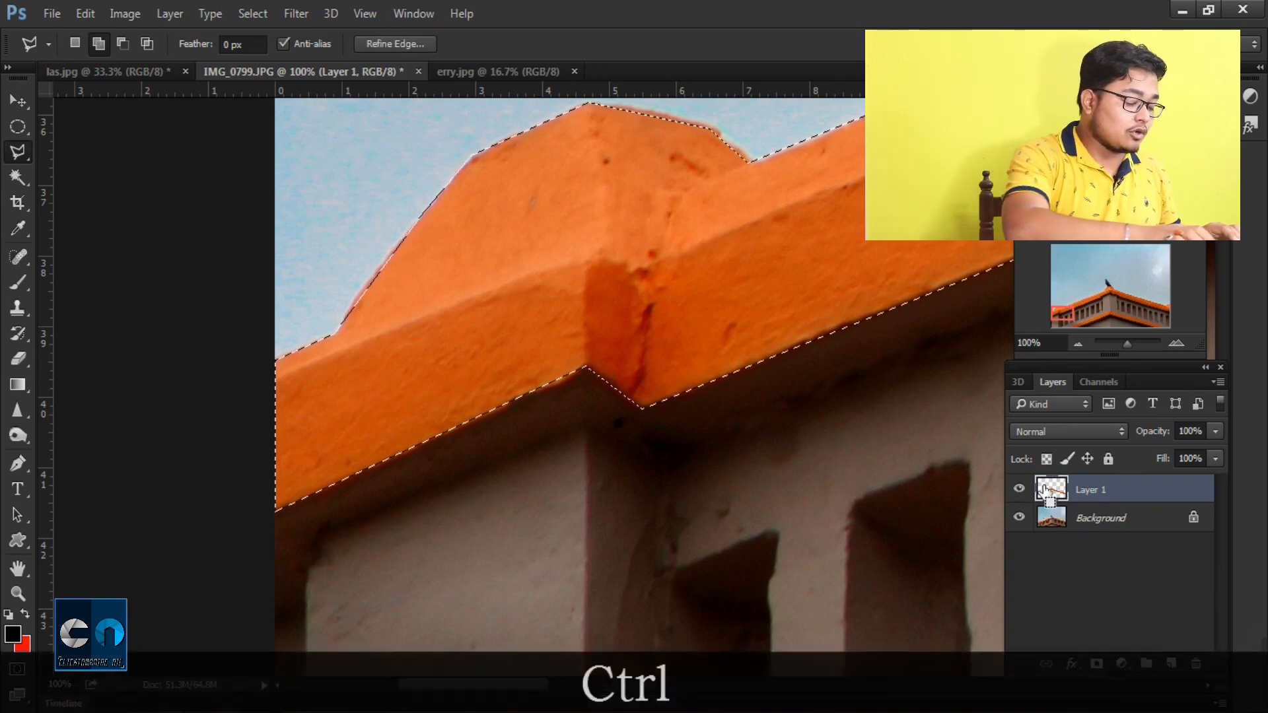
key("ctrl+j")
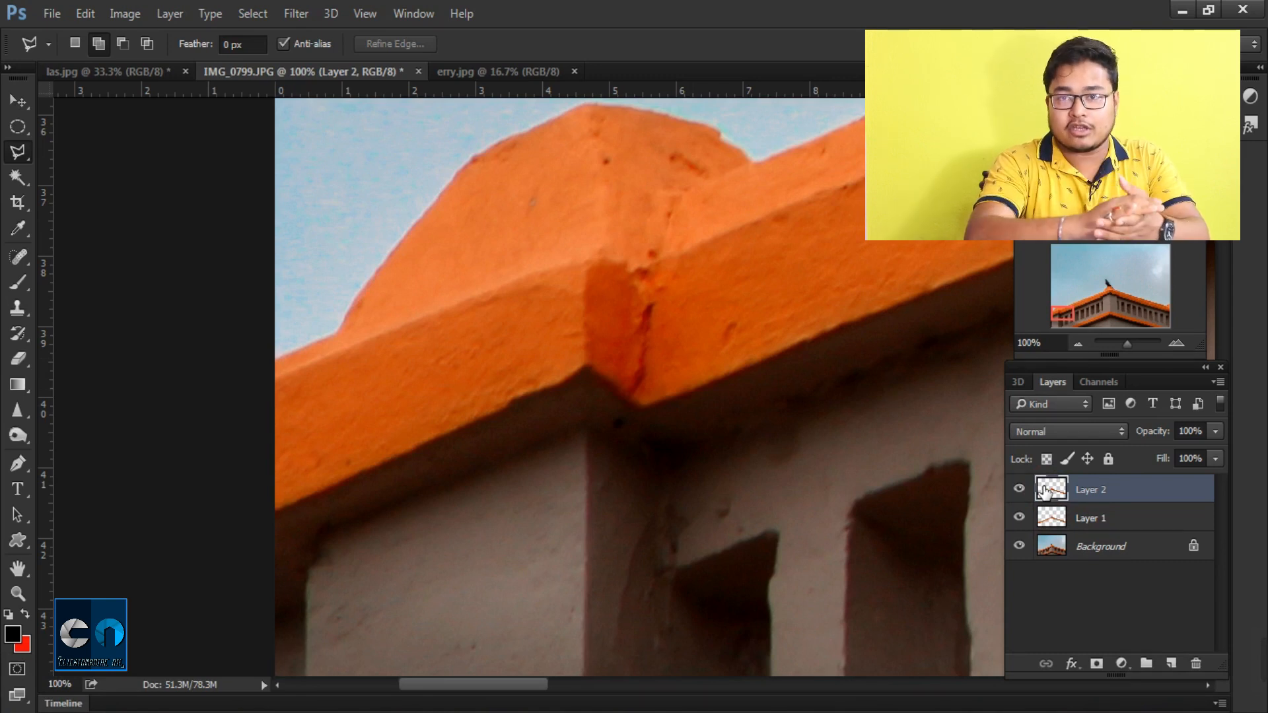
Load the roof band on Layer 2 as a selection and recolour it with a Hue/Saturation adjustment layer, Hue +78.
left_click(1076, 342)
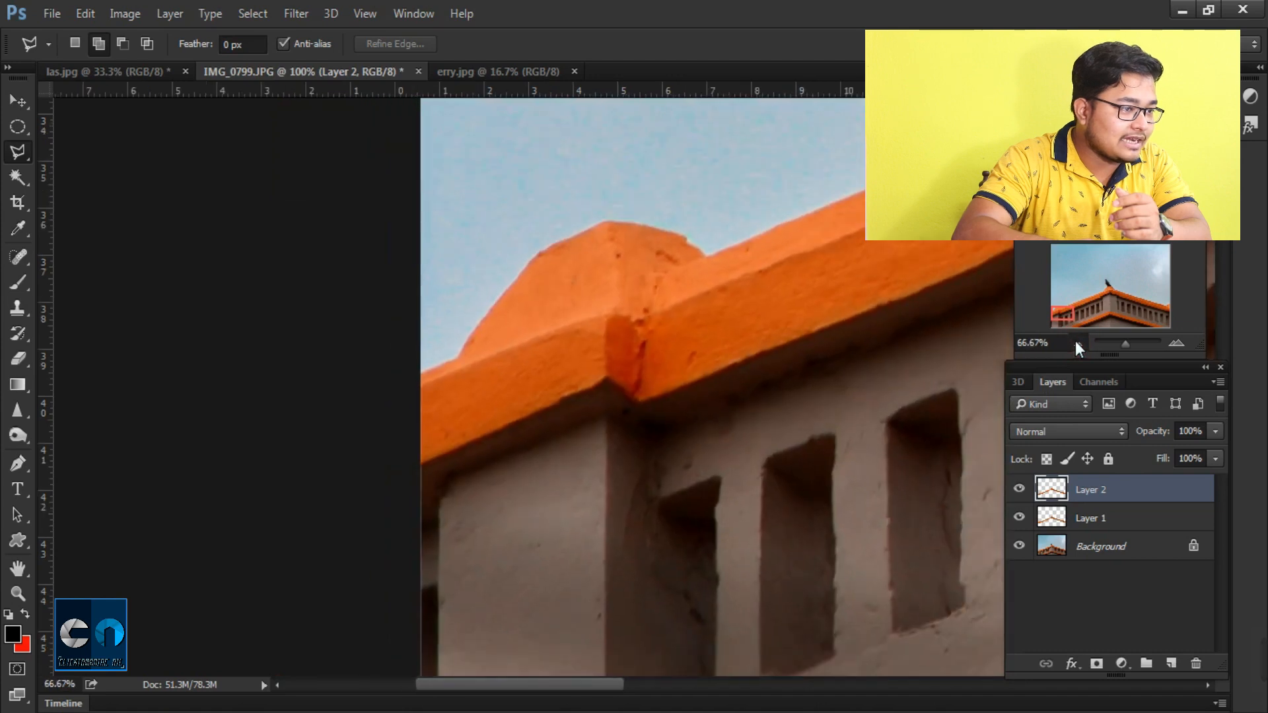
left_click(1075, 340)
left_click(1075, 342)
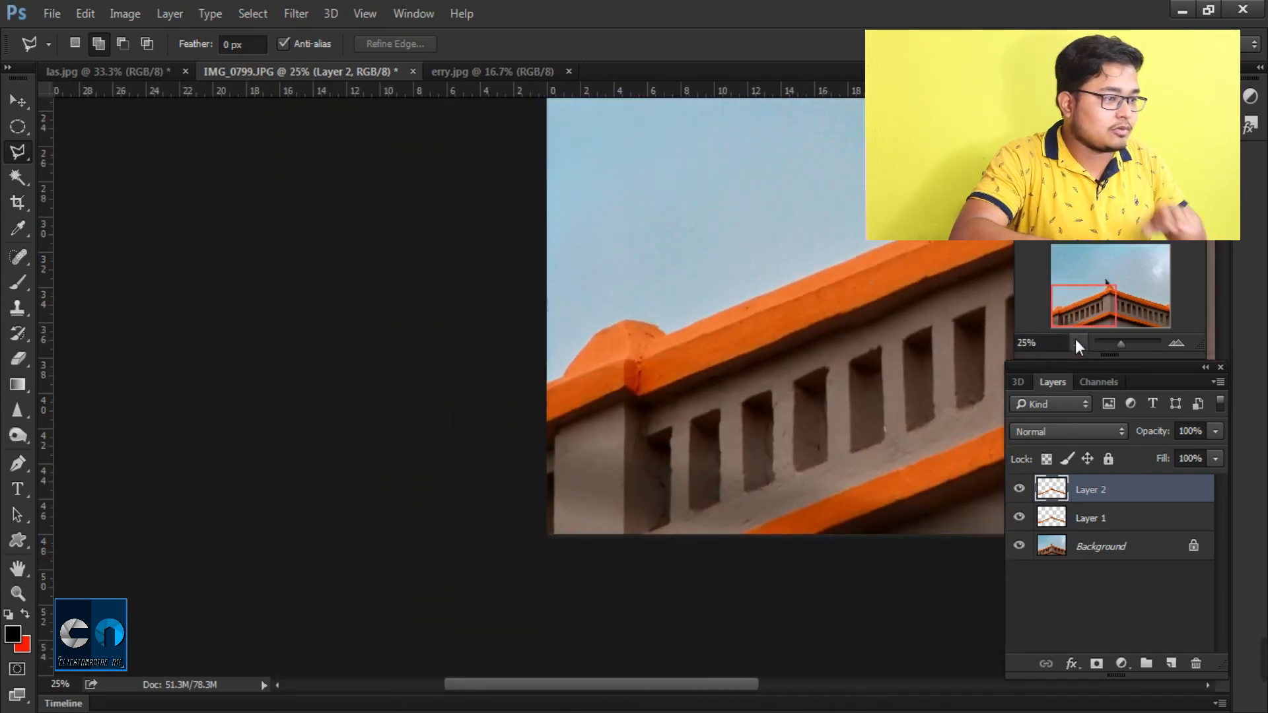
left_click(1076, 343)
left_click(1075, 342)
left_click(1053, 492, "ctrl")
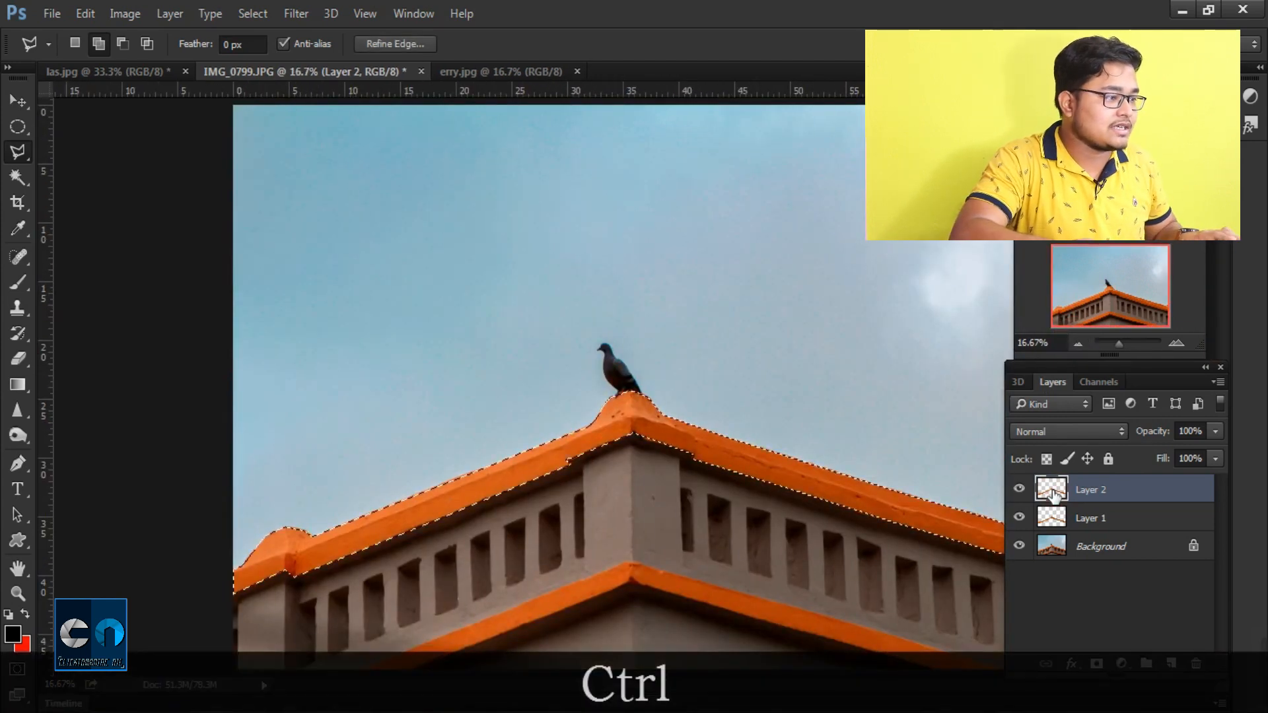
left_click(1121, 663)
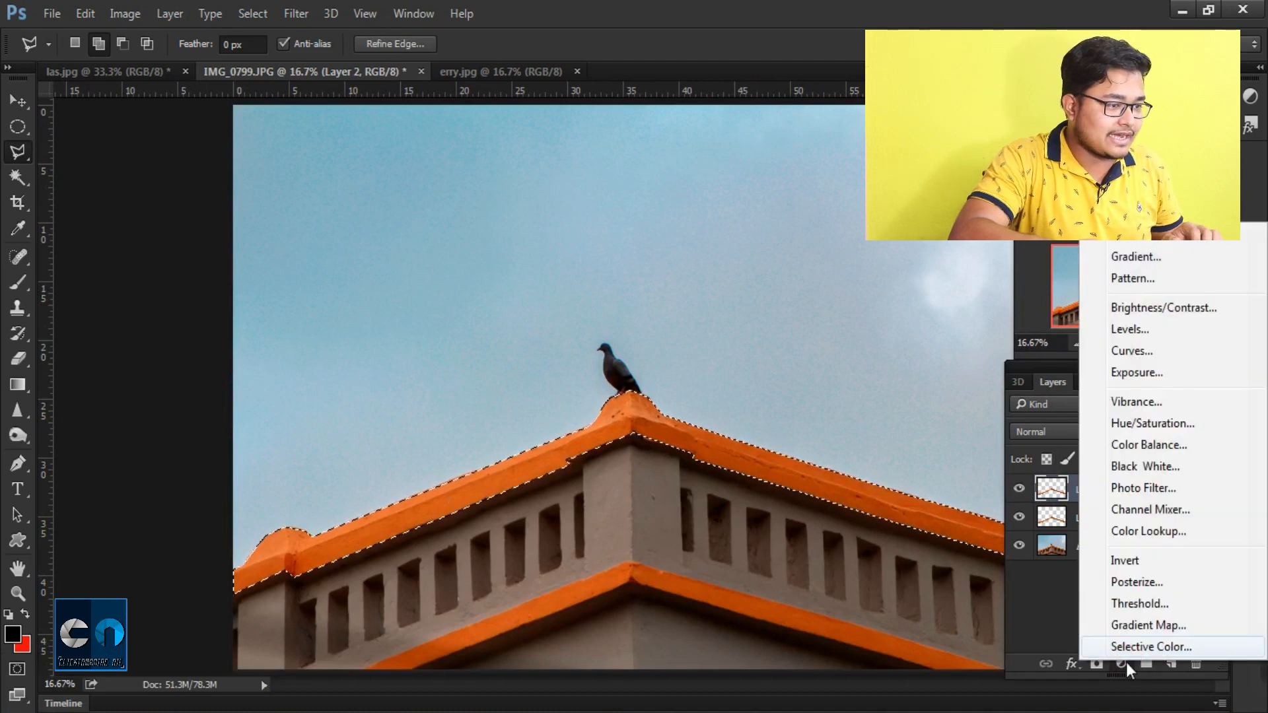
left_click(1149, 424)
left_click_drag(772, 192, 822, 193)
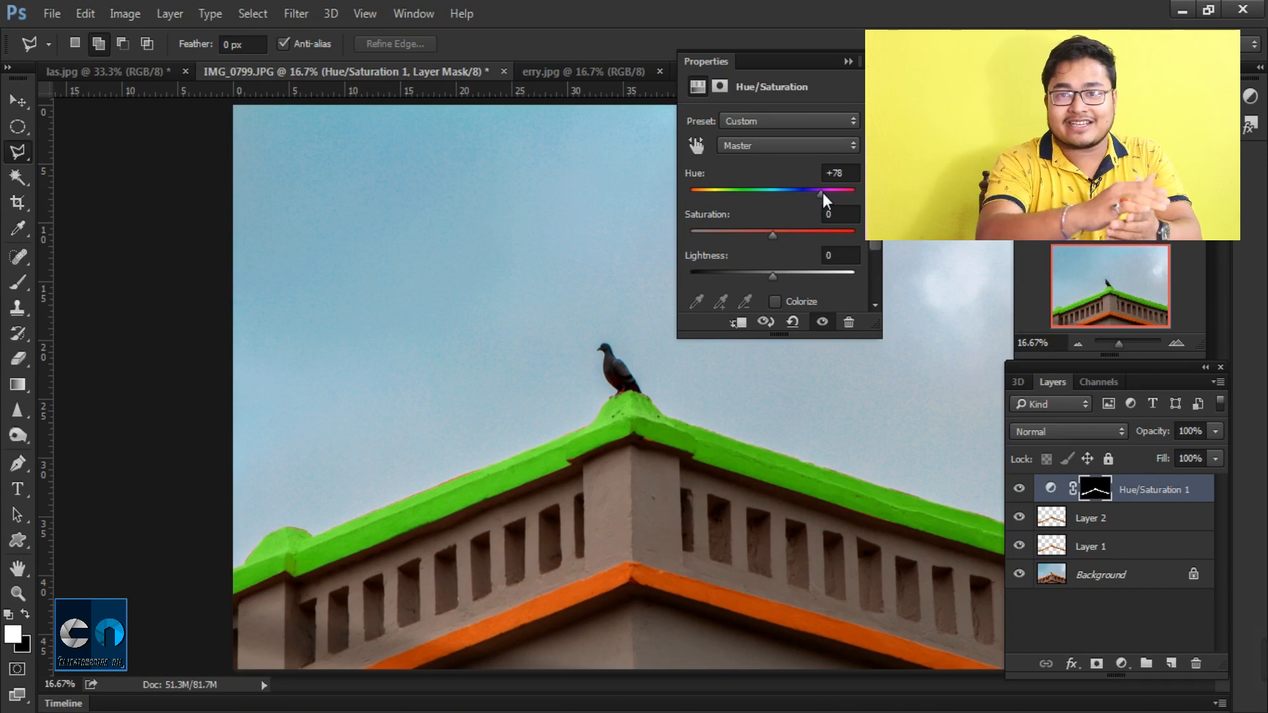
left_click(849, 61)
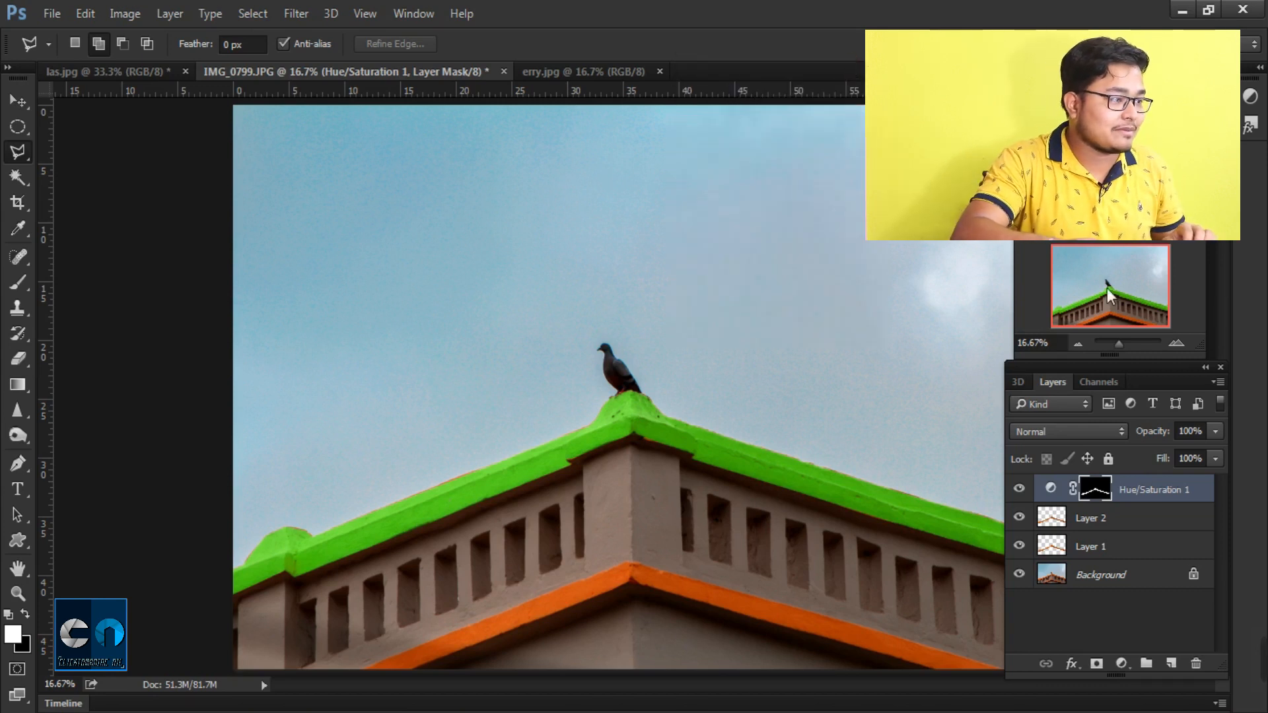
Place scattered Polygonal Lasso points across the sky and around the pigeon, and discard the unfinished outline.
left_click(360, 196)
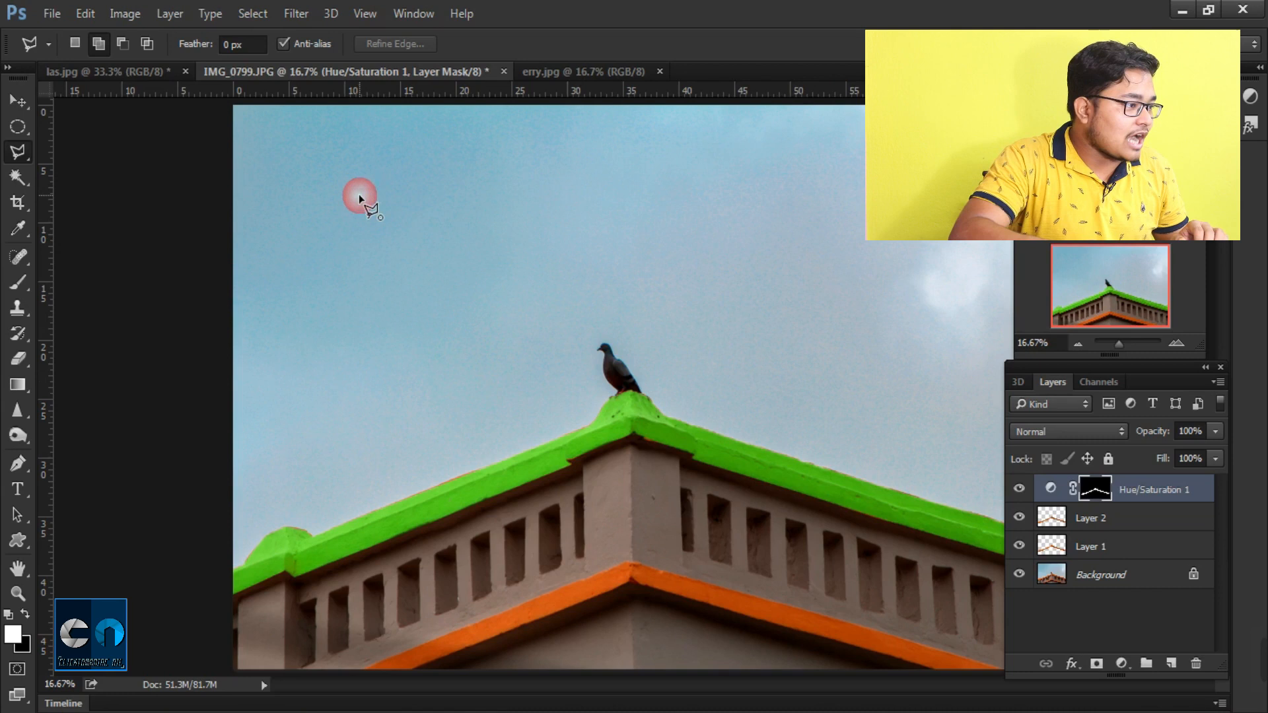
left_click(558, 143)
left_click(755, 150)
left_click(937, 246)
left_click(824, 265)
left_click(643, 299)
left_click(958, 228)
left_click(951, 158)
left_click(567, 197)
left_click(461, 346)
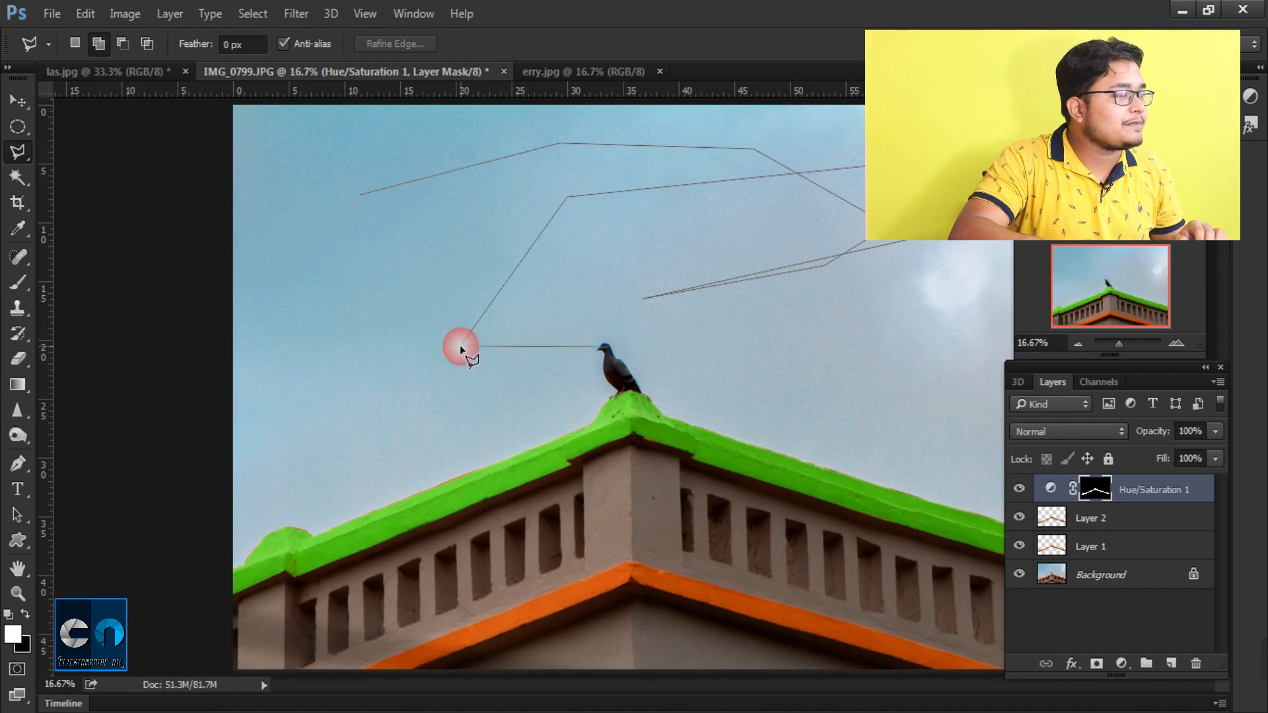
left_click(713, 354)
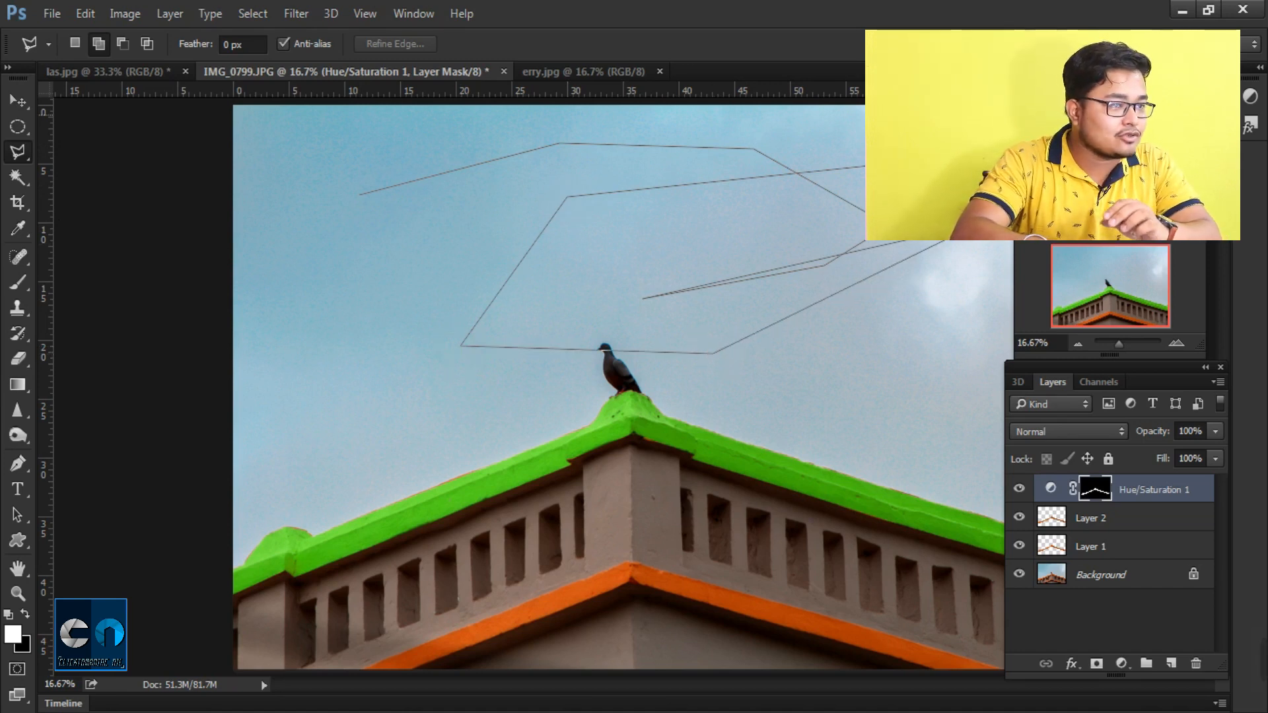
left_click(558, 228)
left_click(192, 342)
left_click(323, 397)
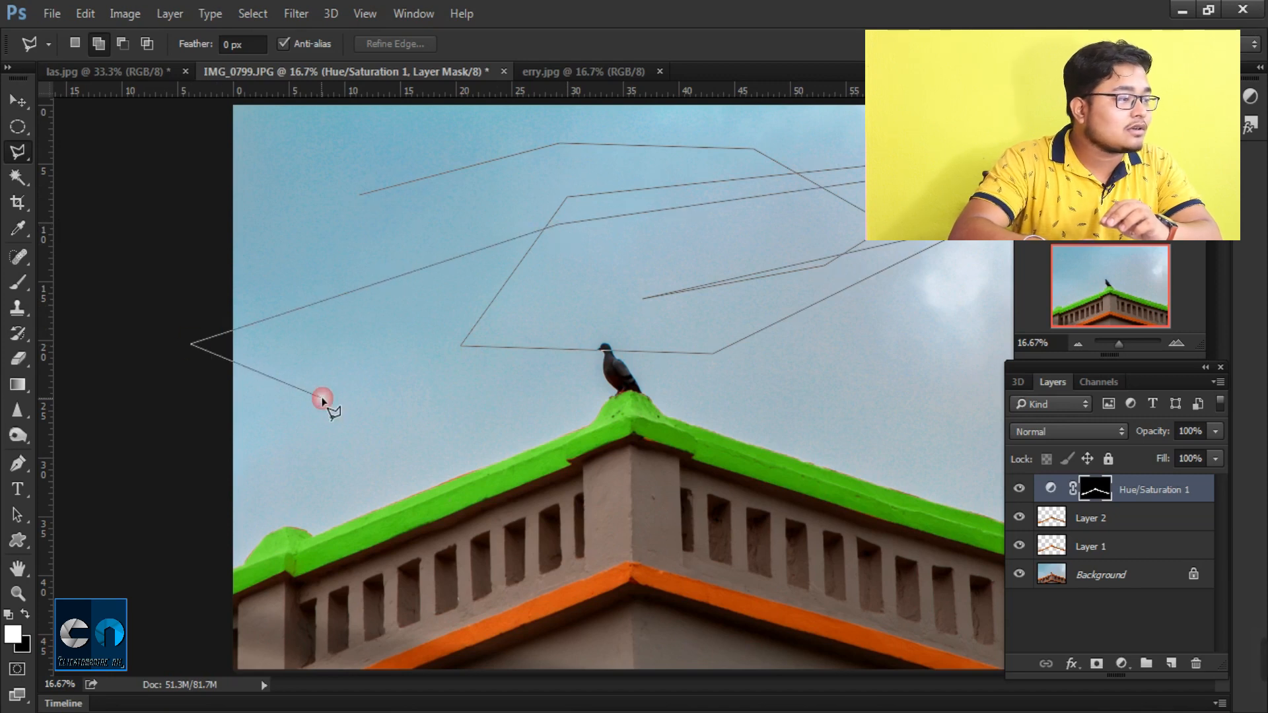
left_click(497, 395)
left_click(671, 377)
left_click(771, 470)
left_click(862, 298)
left_click(579, 208)
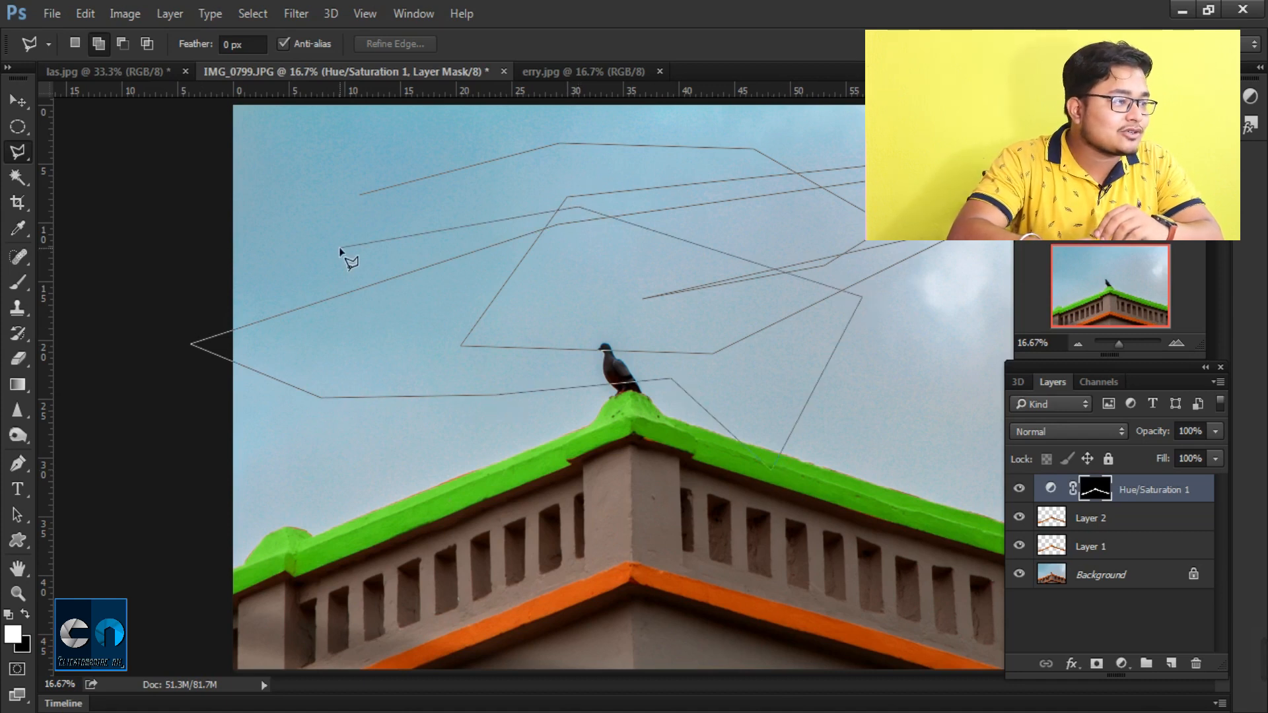
key("Escape")
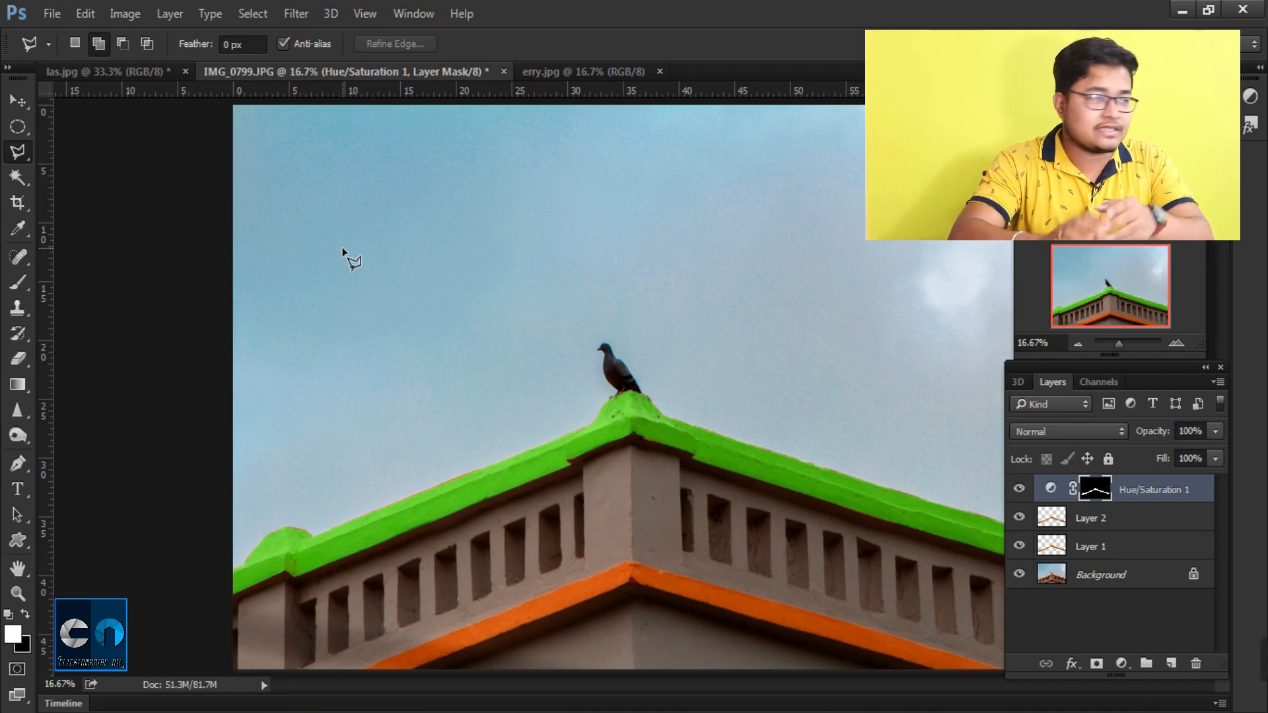
Draw a closed six-sided polygonal selection over the sky above the roof, removing one stray inner point, and deselect it.
left_click(325, 301)
left_click(446, 170)
left_click(793, 166)
left_click(924, 272)
left_click(814, 374)
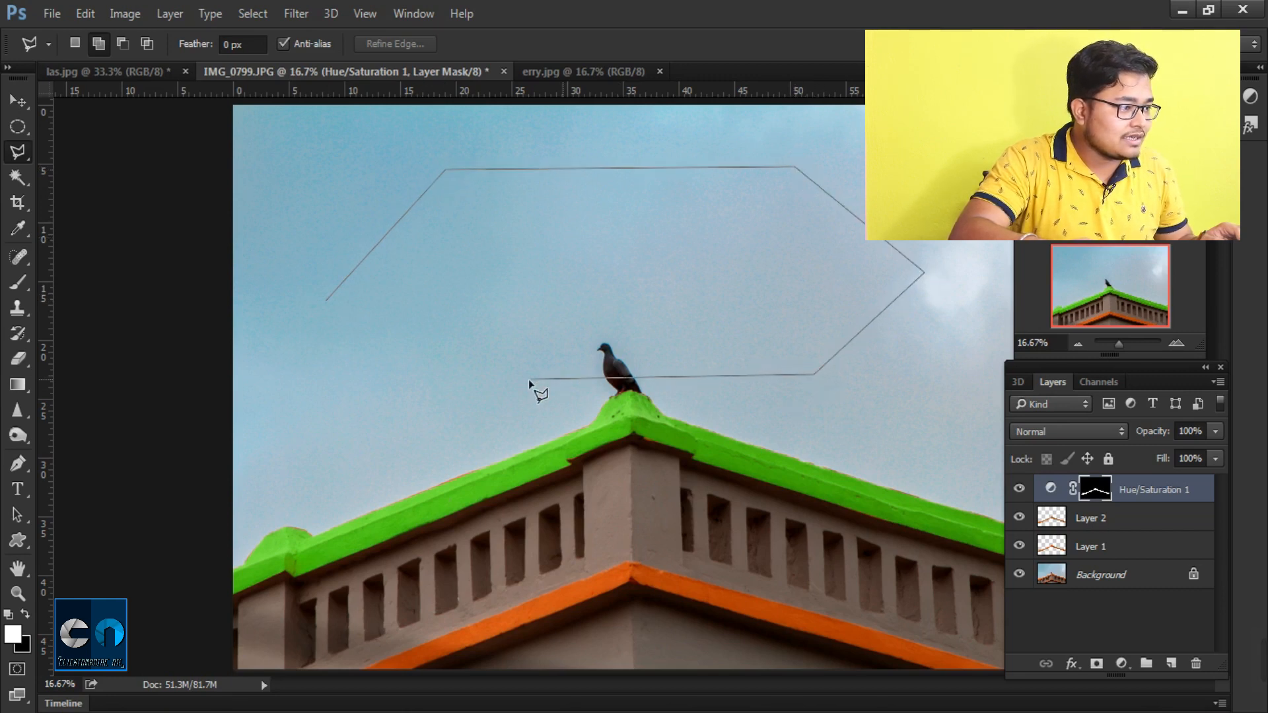
left_click(483, 381)
left_click(699, 231)
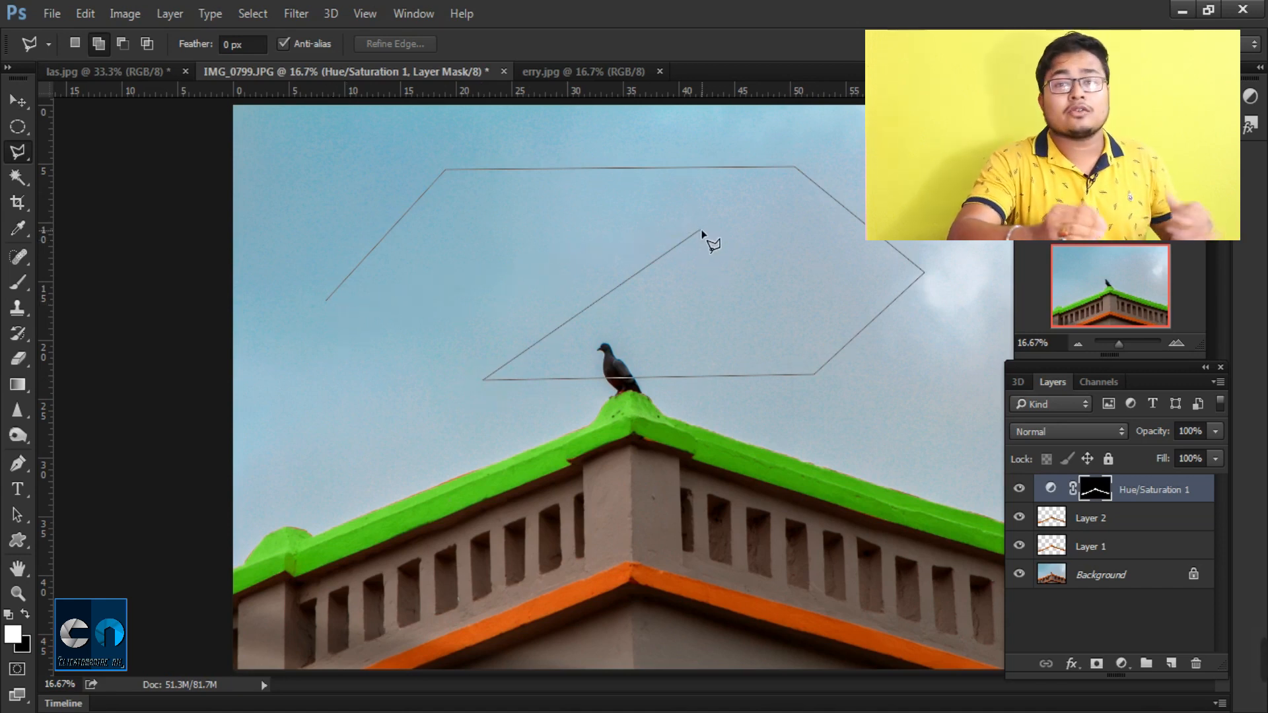
key("BackSpace")
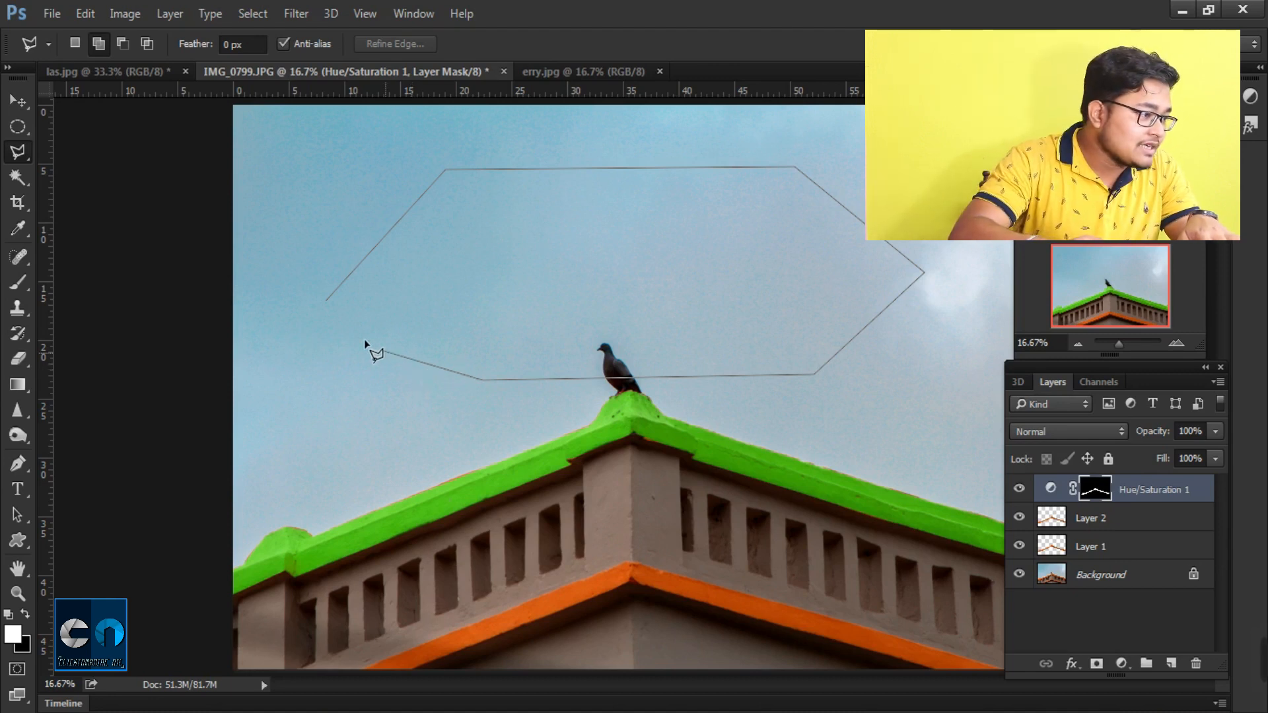
left_click(325, 306)
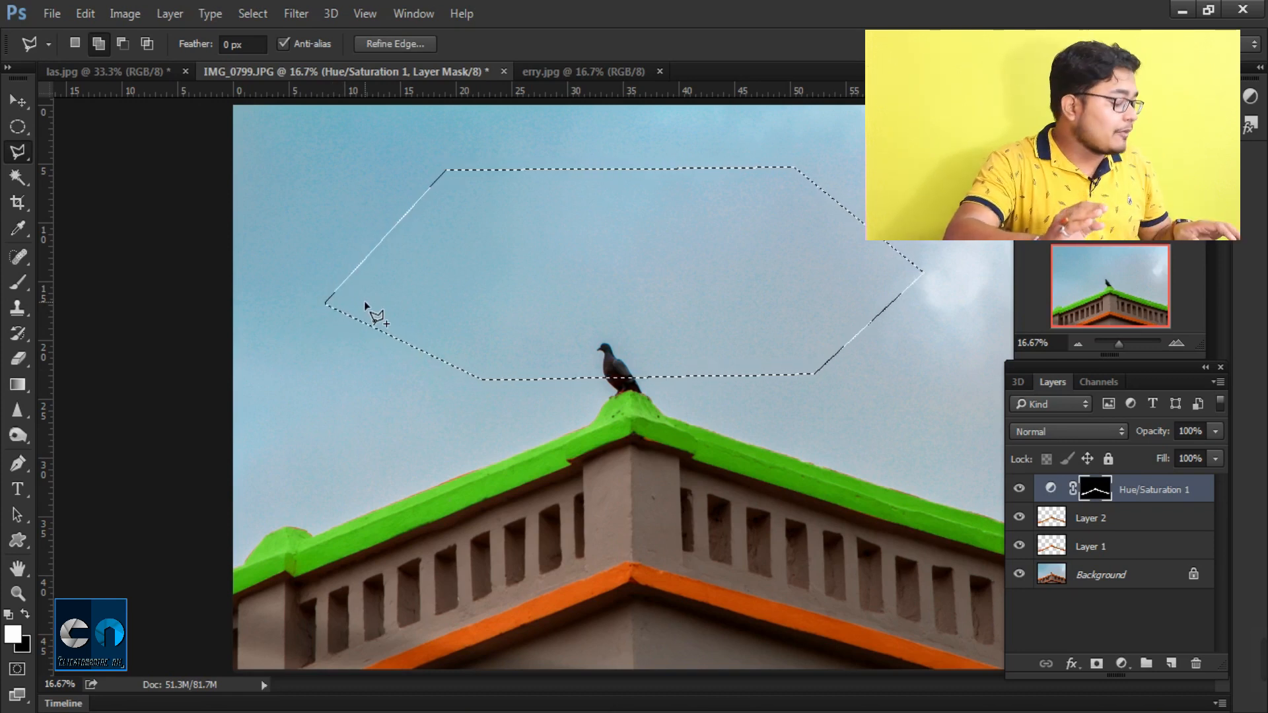
key("ctrl+d")
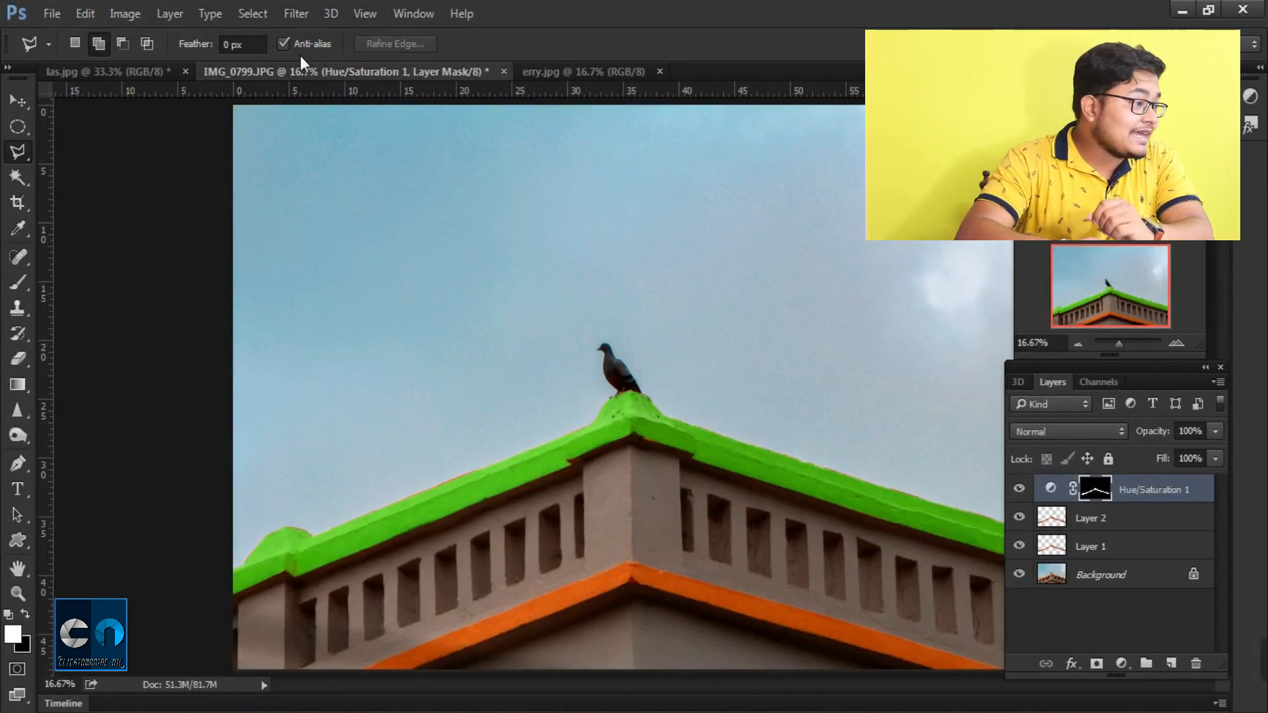
Activate the Magnetic Lasso tool and bring up erry.jpg with the toy mouse at 33.33% zoom.
right_click(17, 149)
left_click(82, 184)
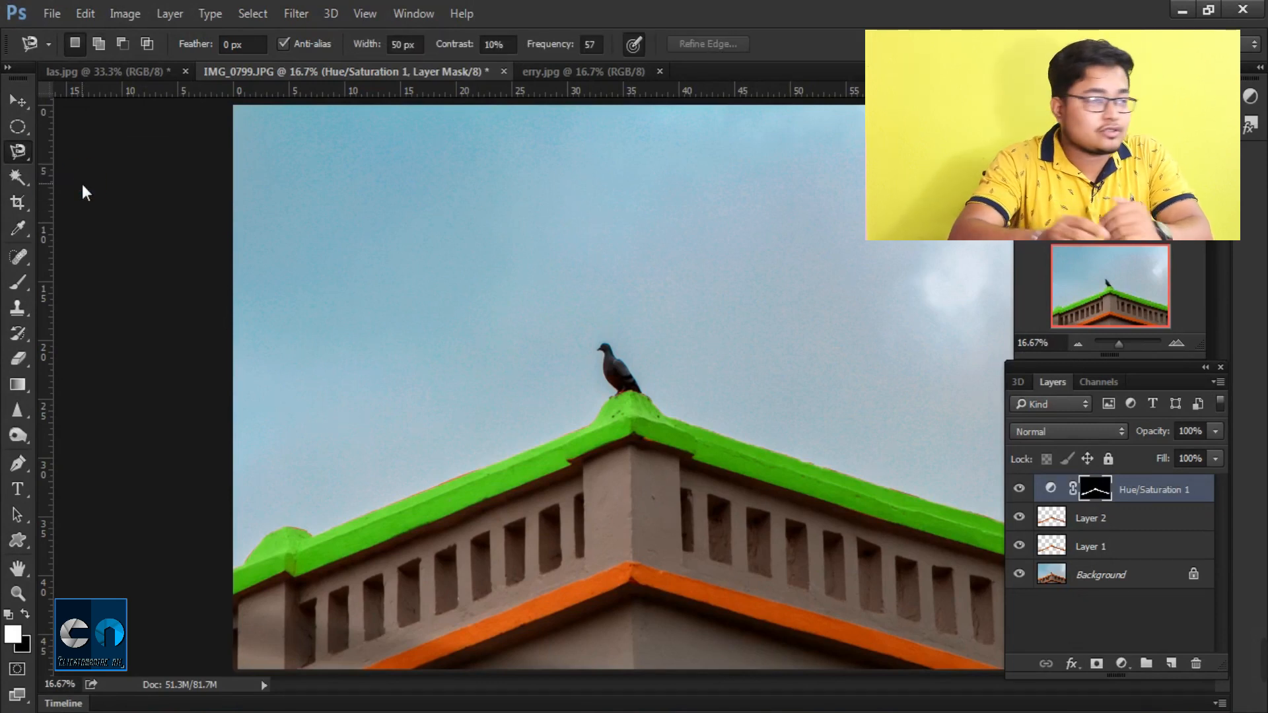
left_click(577, 77)
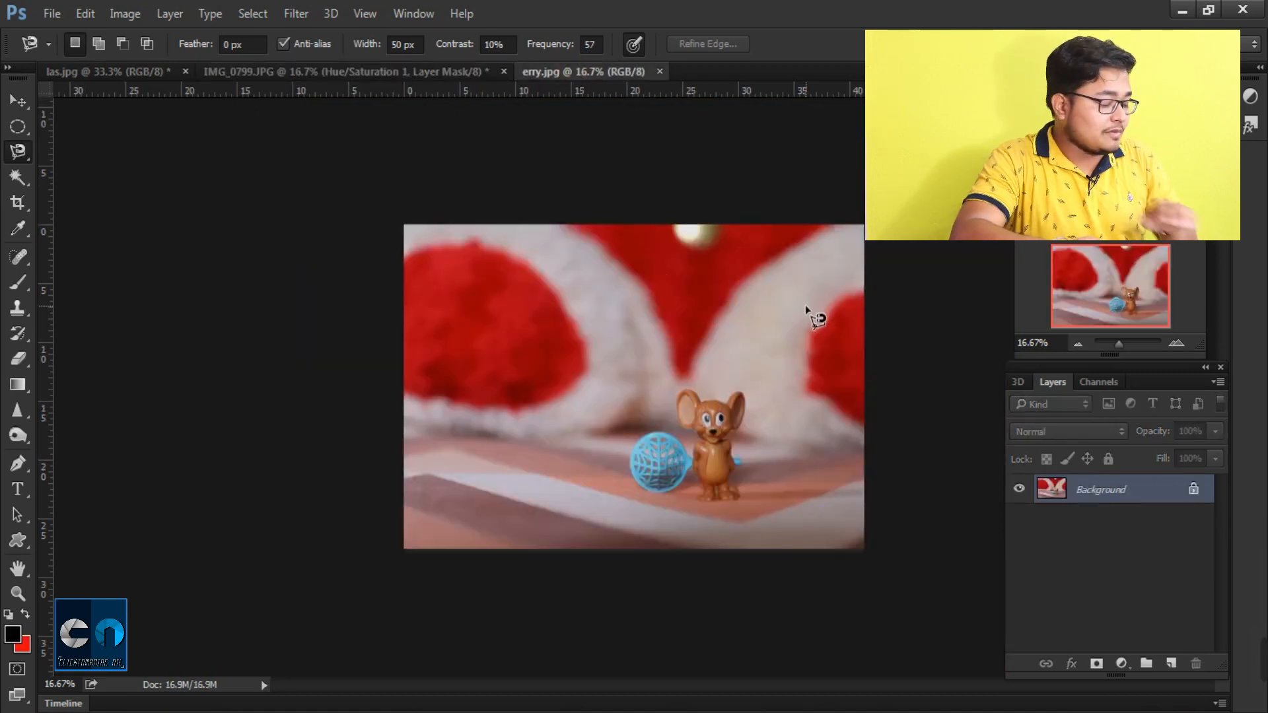
key("ctrl+equal")
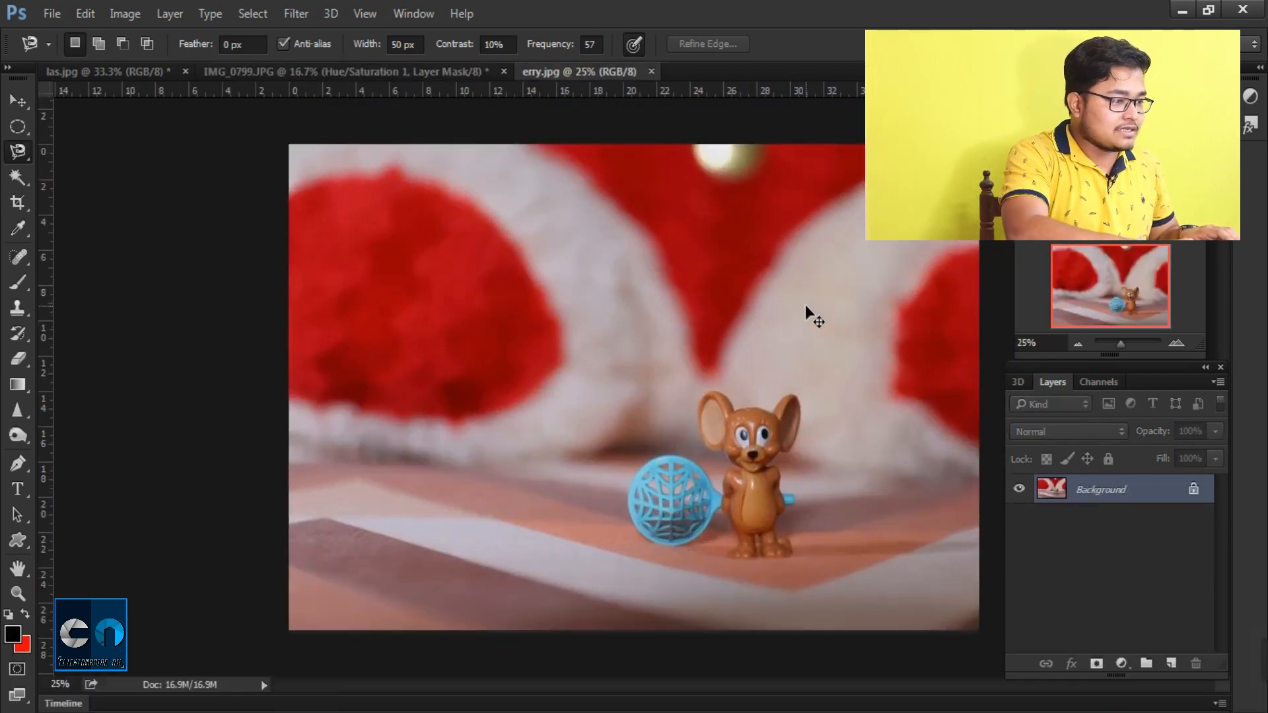
key("ctrl+equal")
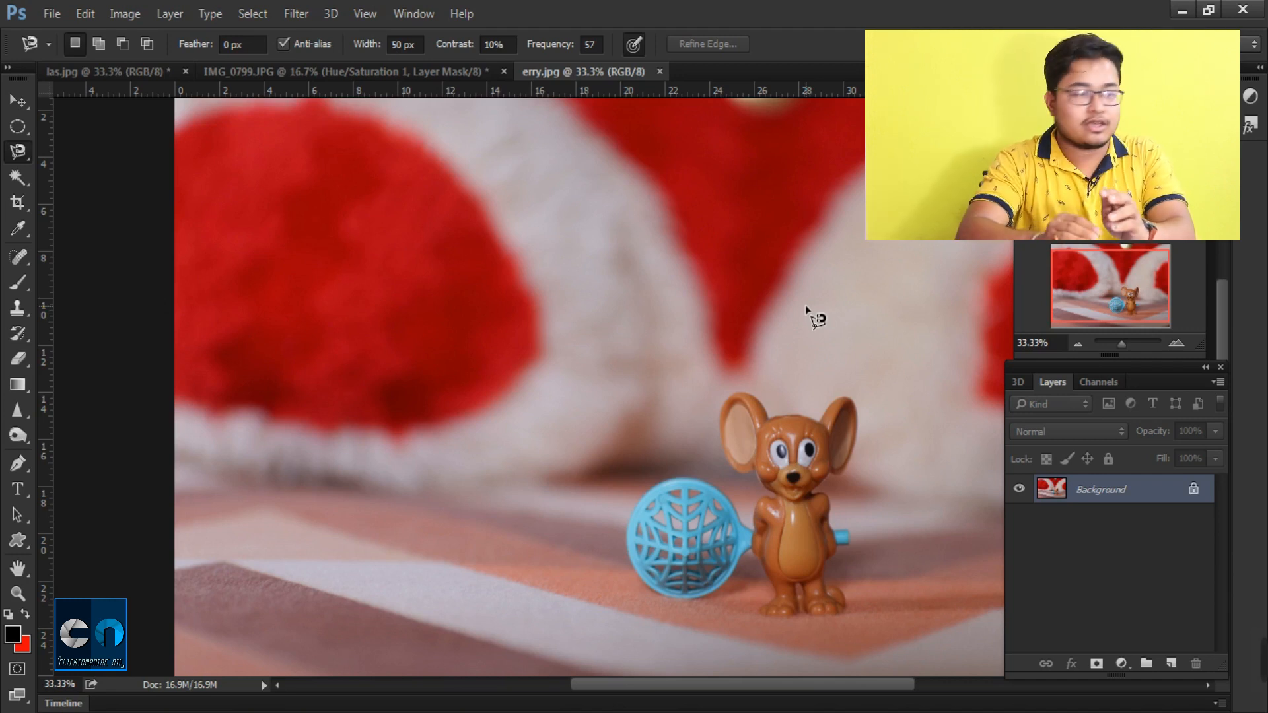
Fill the Background layer of the toy mouse image with the red background colour, and undo the fill.
key("ctrl+BackSpace")
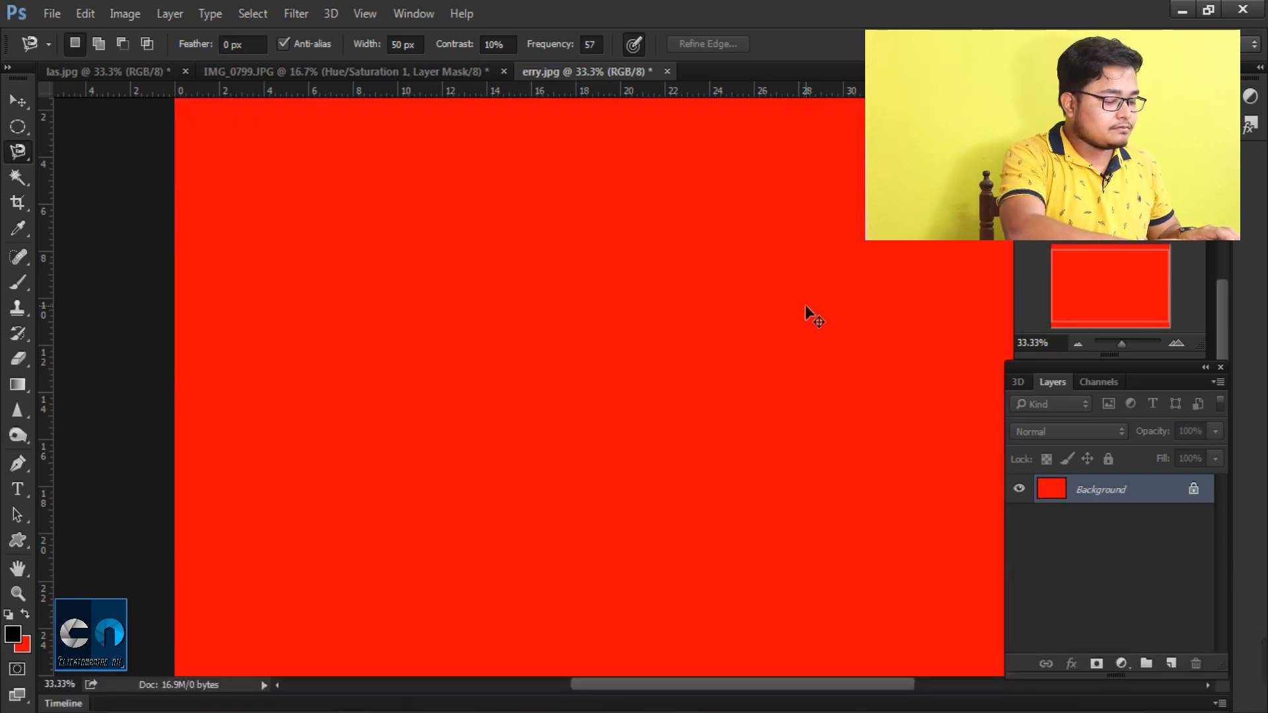
key("ctrl+alt+z")
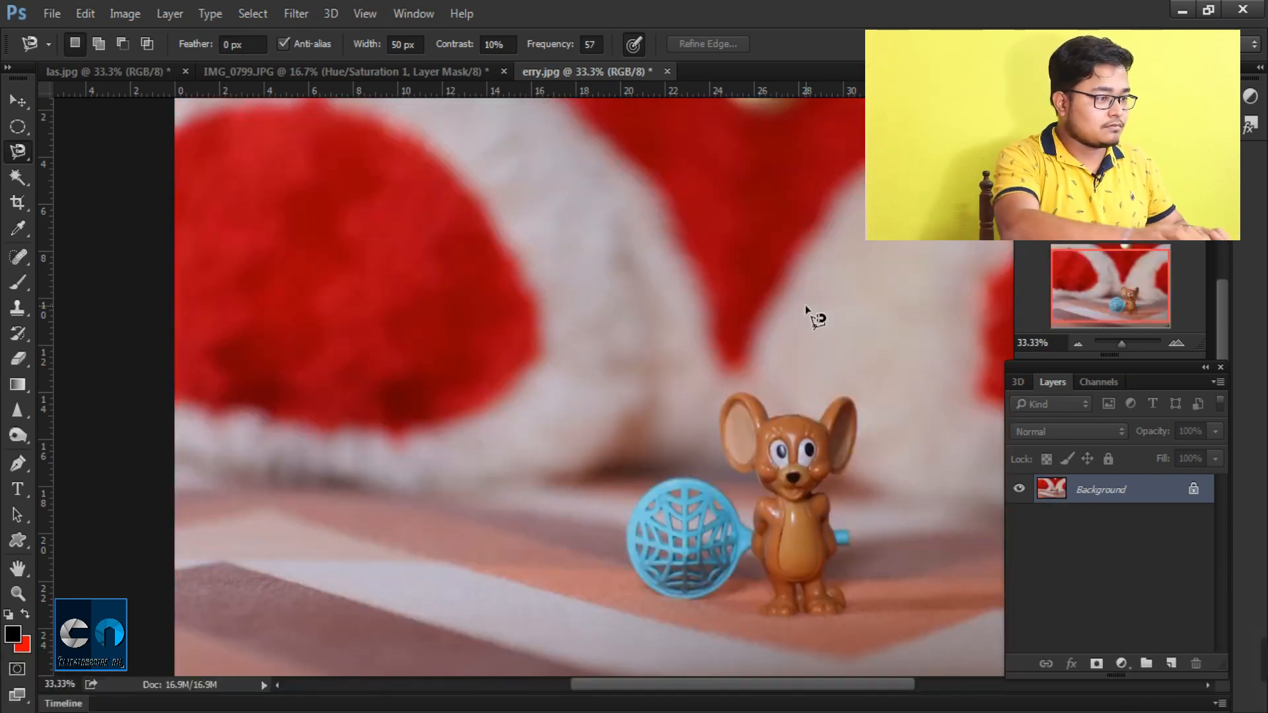
Start a Magnetic Lasso outline on the toy mouse's head at 100% zoom, tracing the crown and the outer edge of the darker ear.
left_click(1175, 349)
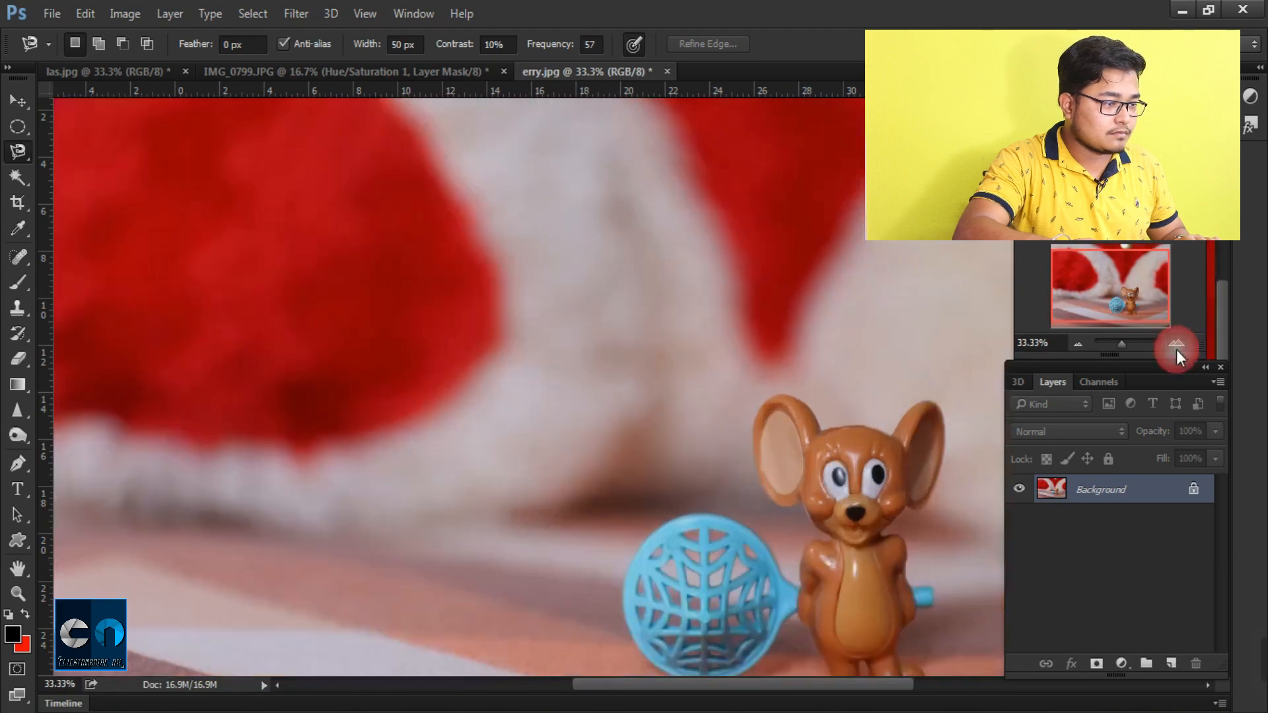
left_click(1175, 349)
key("space")
left_click_drag(435, 277, 391, 268)
left_click(1175, 343)
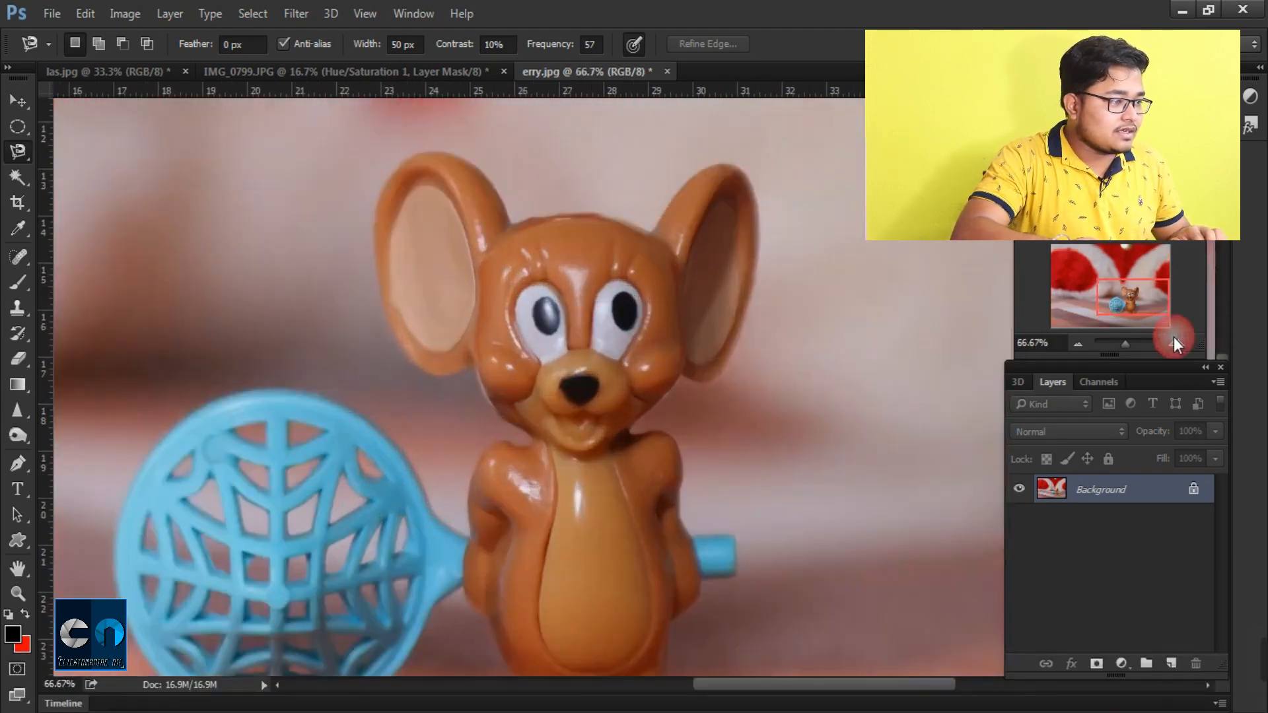
key("space")
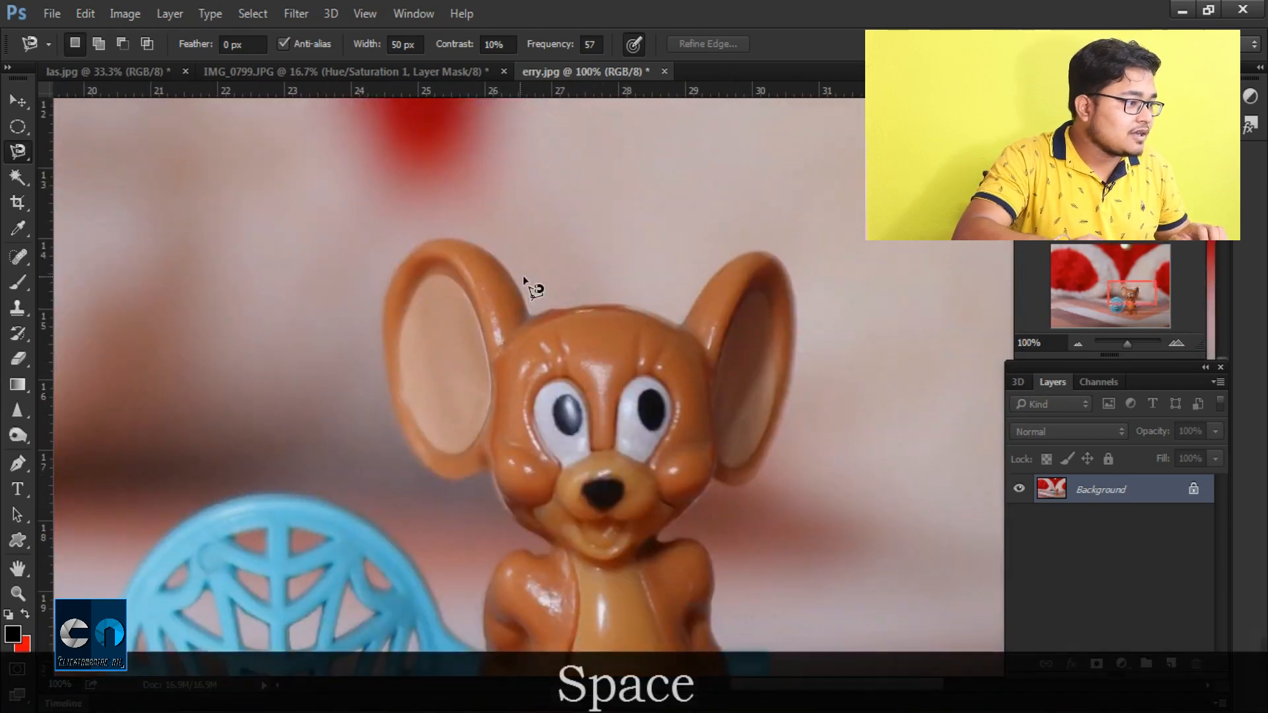
left_click(530, 316)
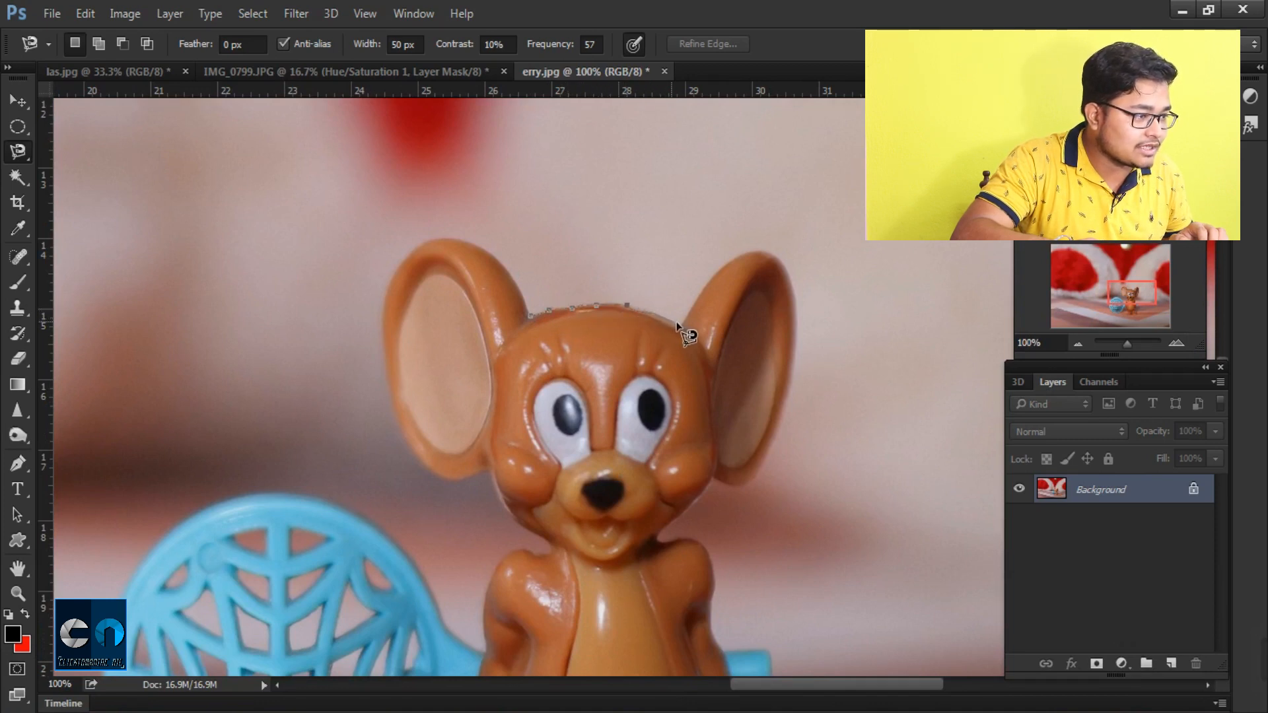
left_click_drag(692, 300, 758, 251)
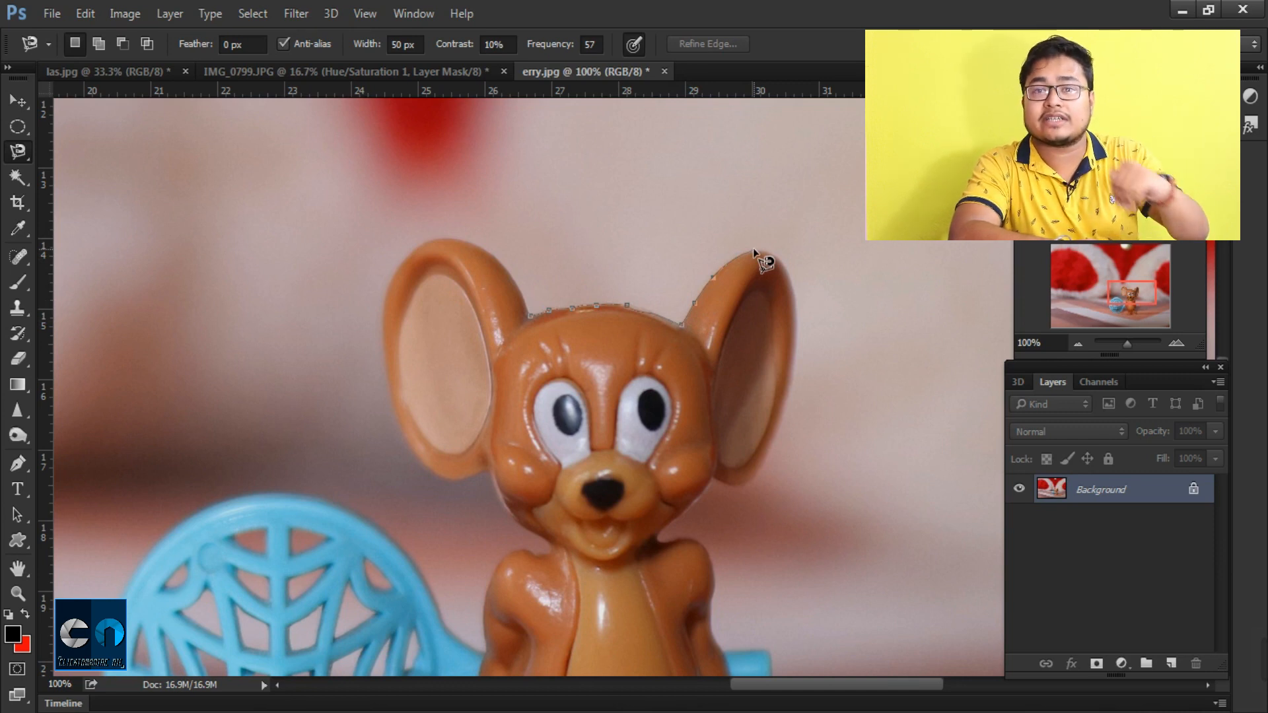
mouse_move(753, 249)
left_mouse_down()
mouse_move(785, 264)
mouse_move(797, 334)
left_mouse_up()
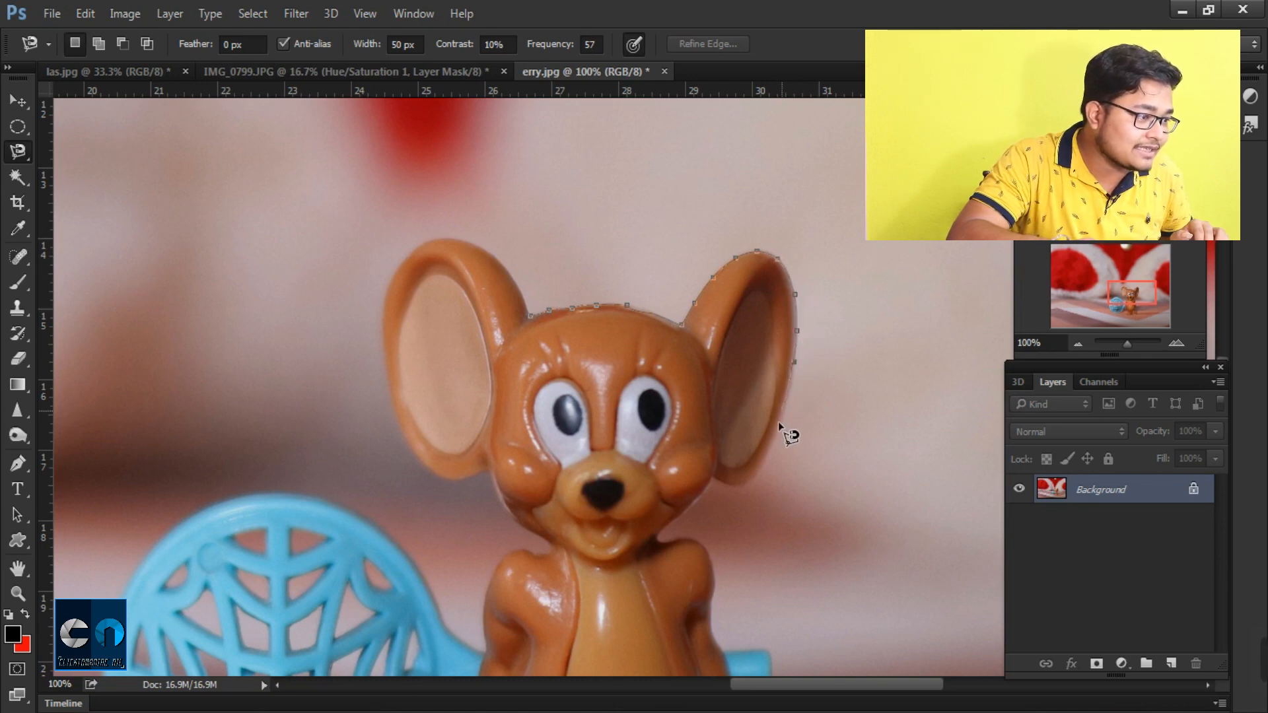
Continue the magnetic outline from the darker ear along the cheek, neck and shoulder, and around the short blue handle end.
mouse_move(744, 484)
left_mouse_down()
mouse_move(718, 482)
mouse_move(650, 526)
mouse_move(664, 546)
left_mouse_up()
left_click(664, 545)
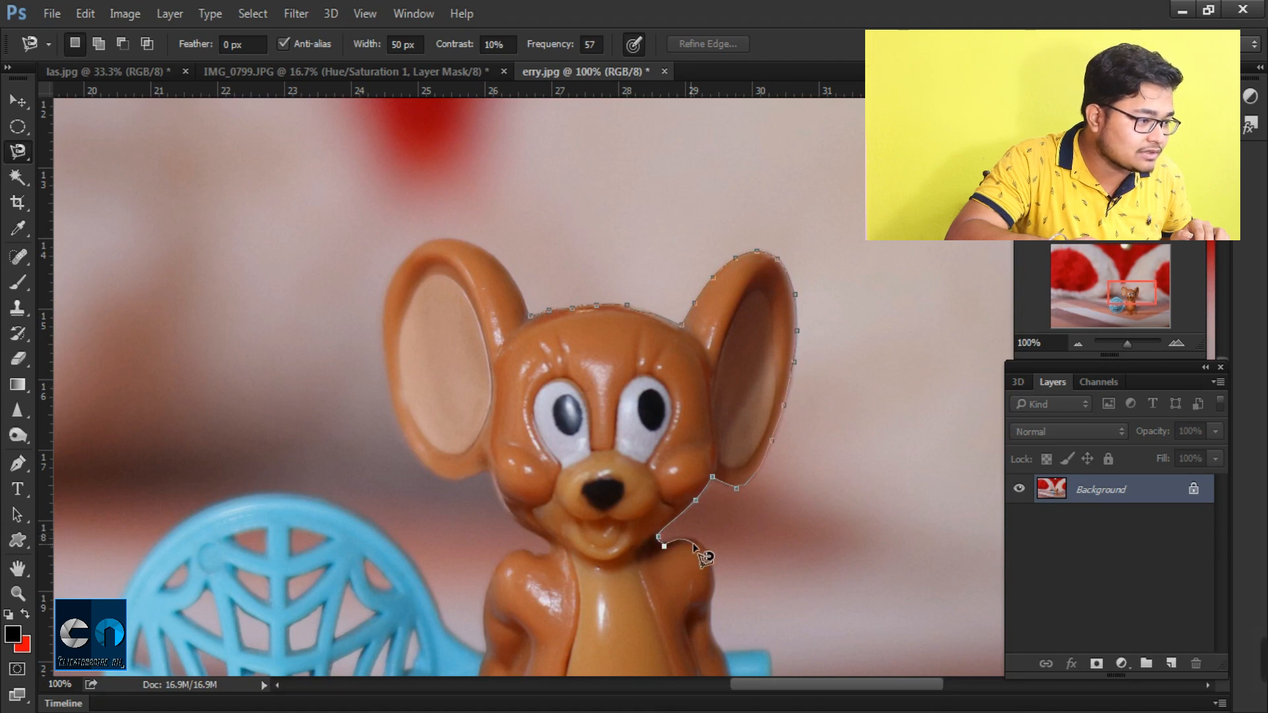
left_click_drag(704, 549, 715, 601)
left_click(710, 620)
key("space")
left_click_drag(688, 430, 664, 270)
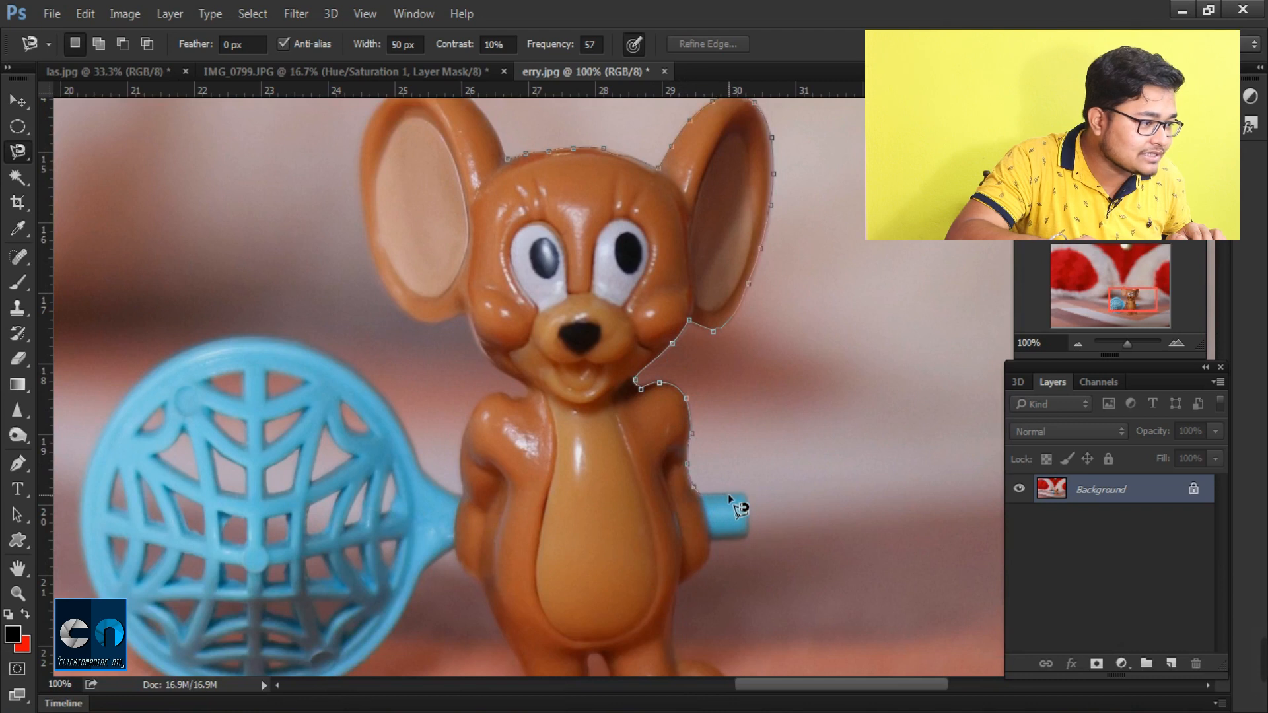
left_click(747, 497)
left_click(750, 536)
left_click(715, 539)
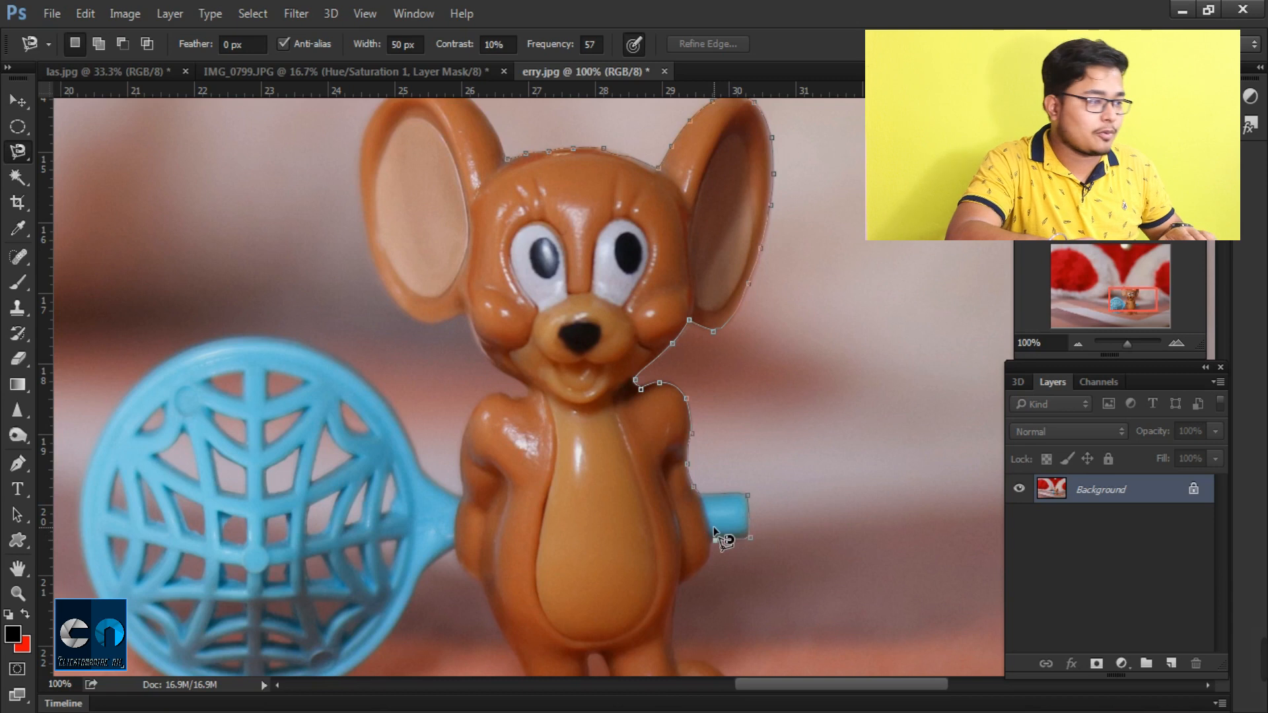
Extend the magnetic outline down the mouse's side, around both feet, and up to where the blue racket meets the arm.
key("space")
left_click_drag(711, 526, 717, 312)
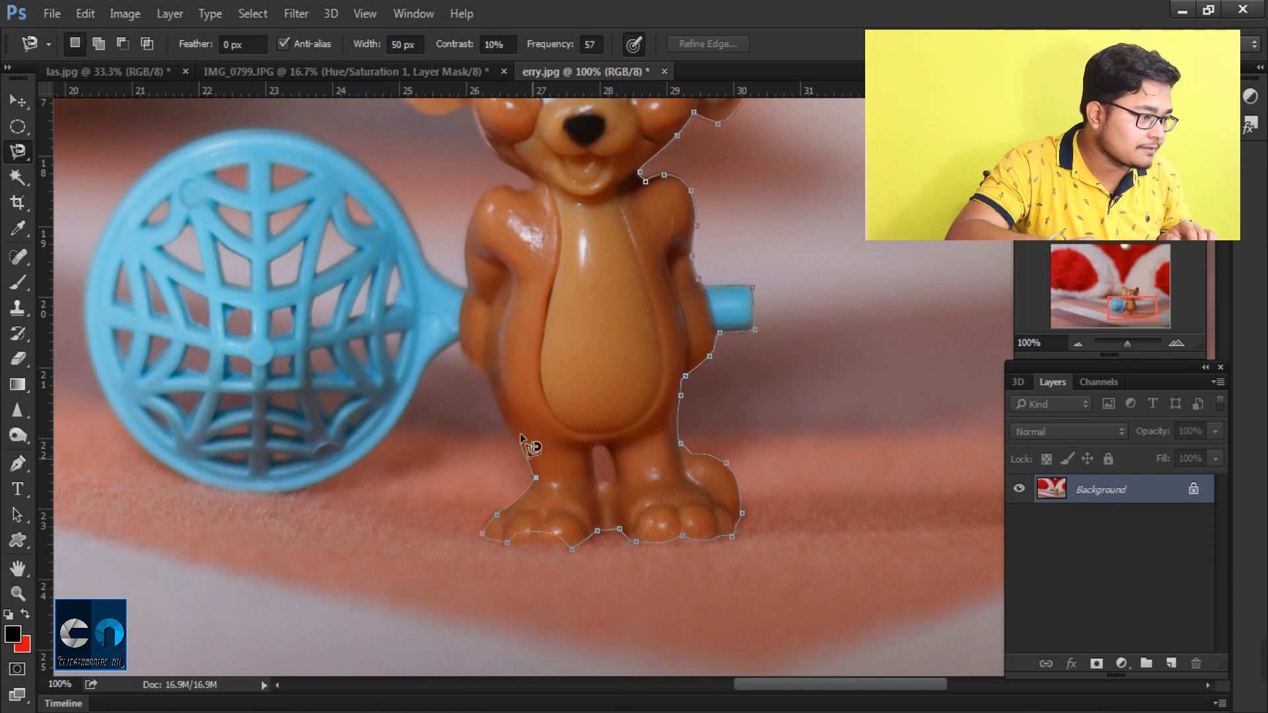
left_click(485, 370)
left_click(460, 342)
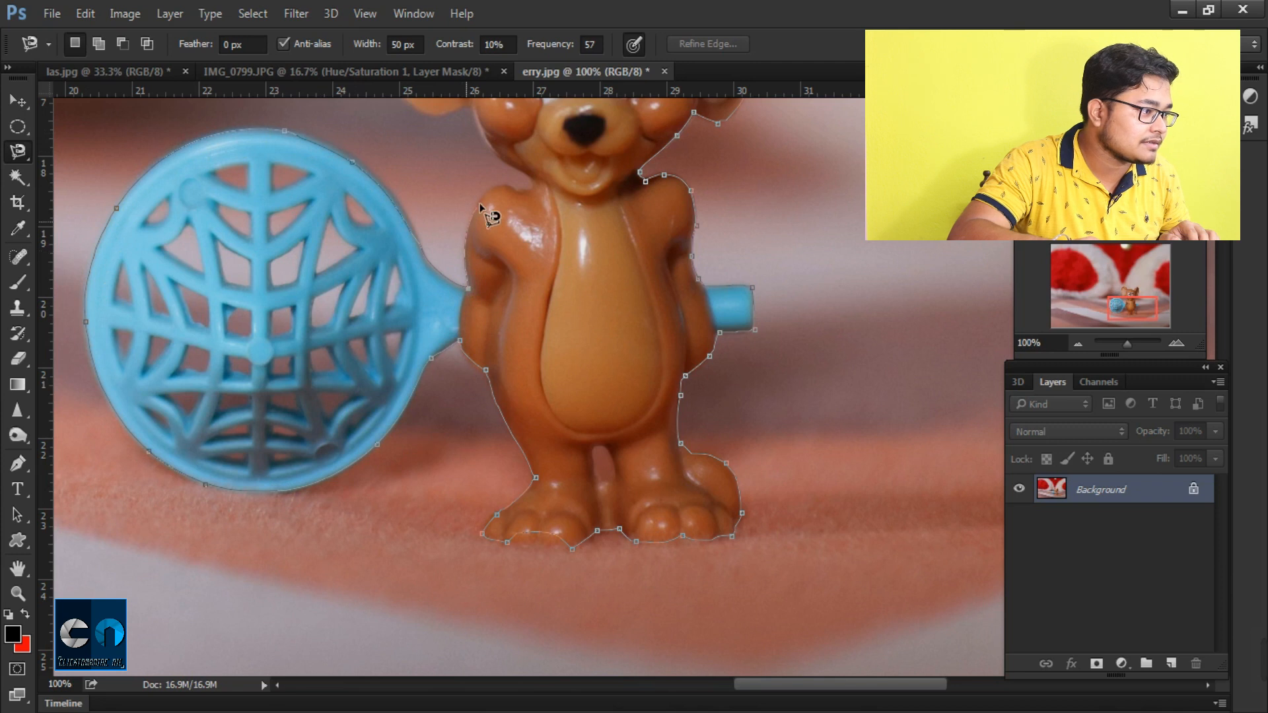
Trace from the shoulder near the racket along the cheek and around the lighter ear, closing the selection at its starting point.
key("space")
left_click_drag(541, 192, 599, 368)
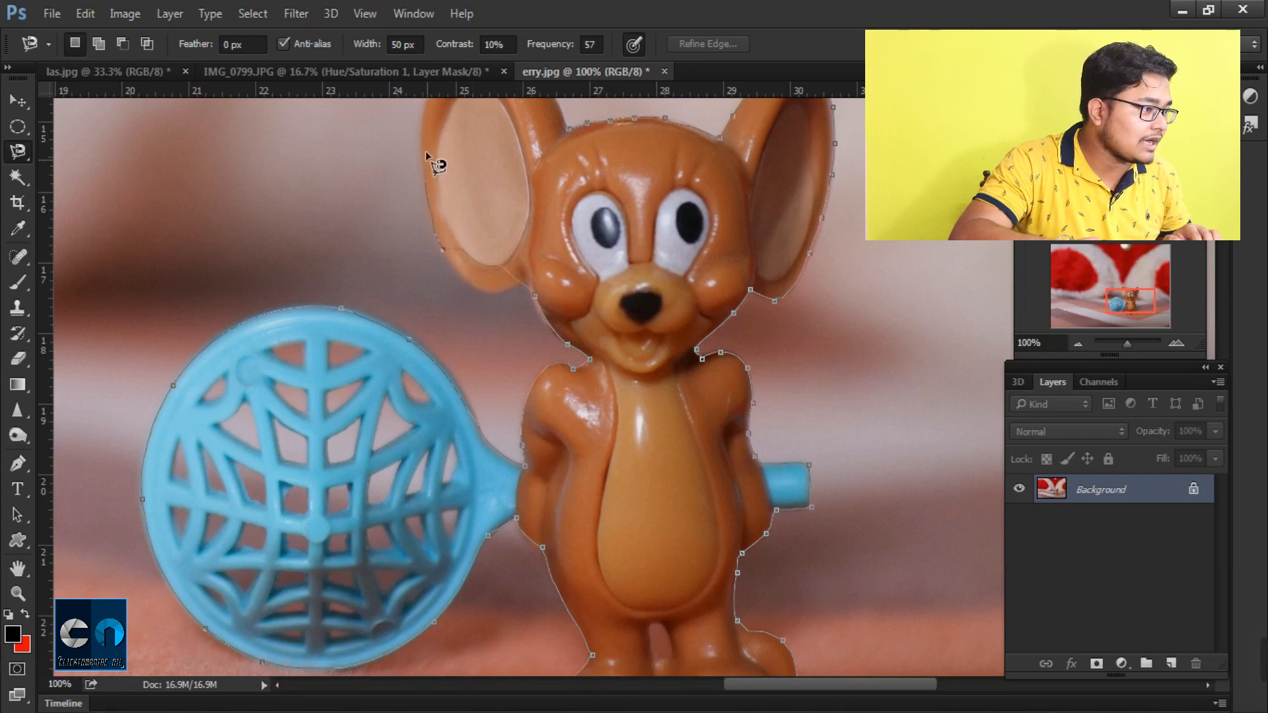
left_click_drag(425, 150, 430, 254)
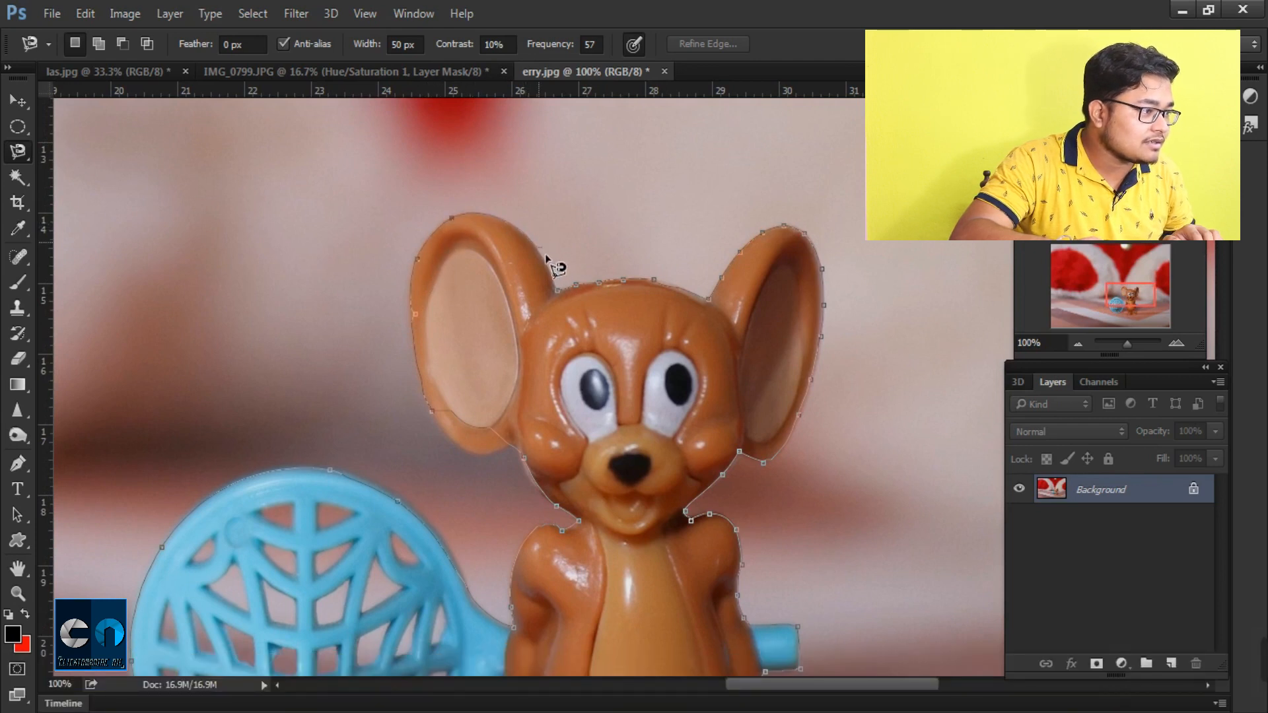
left_click(559, 289)
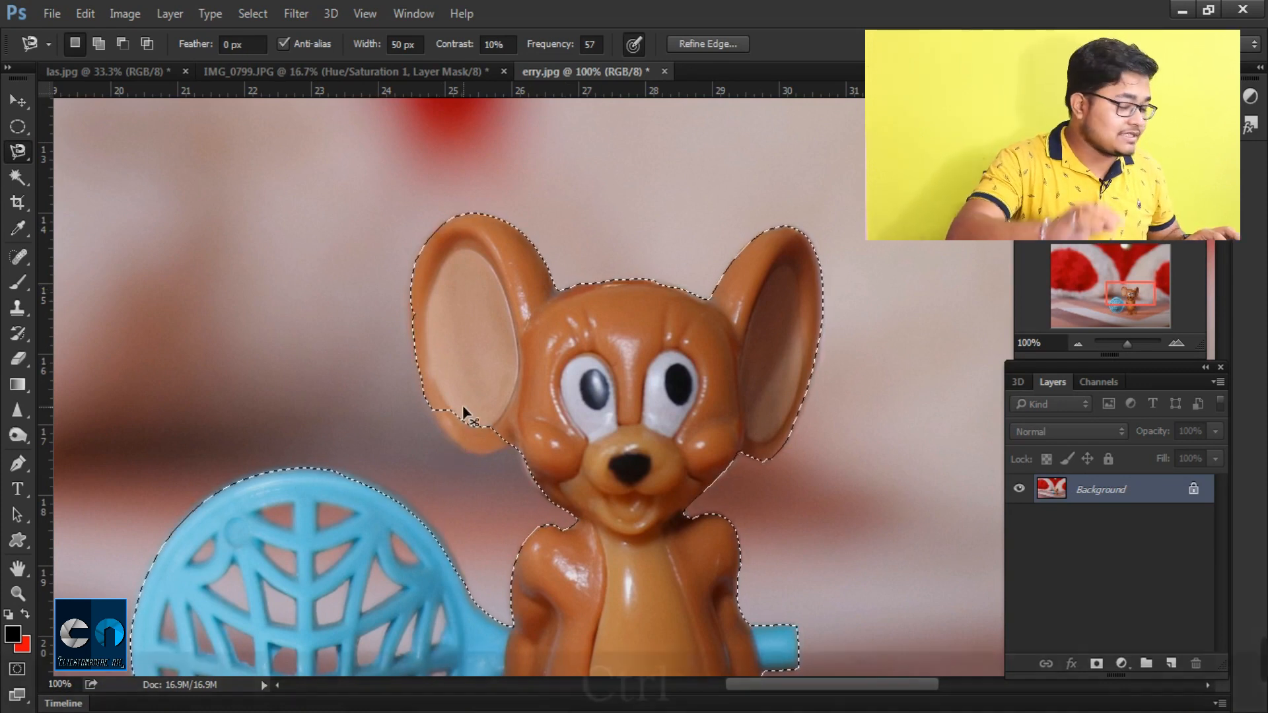
Add the missed lower edge of the lighter ear to the selection with the Magnetic Lasso in Add to selection mode, at 200% zoom.
key("ctrl+equal")
key("space")
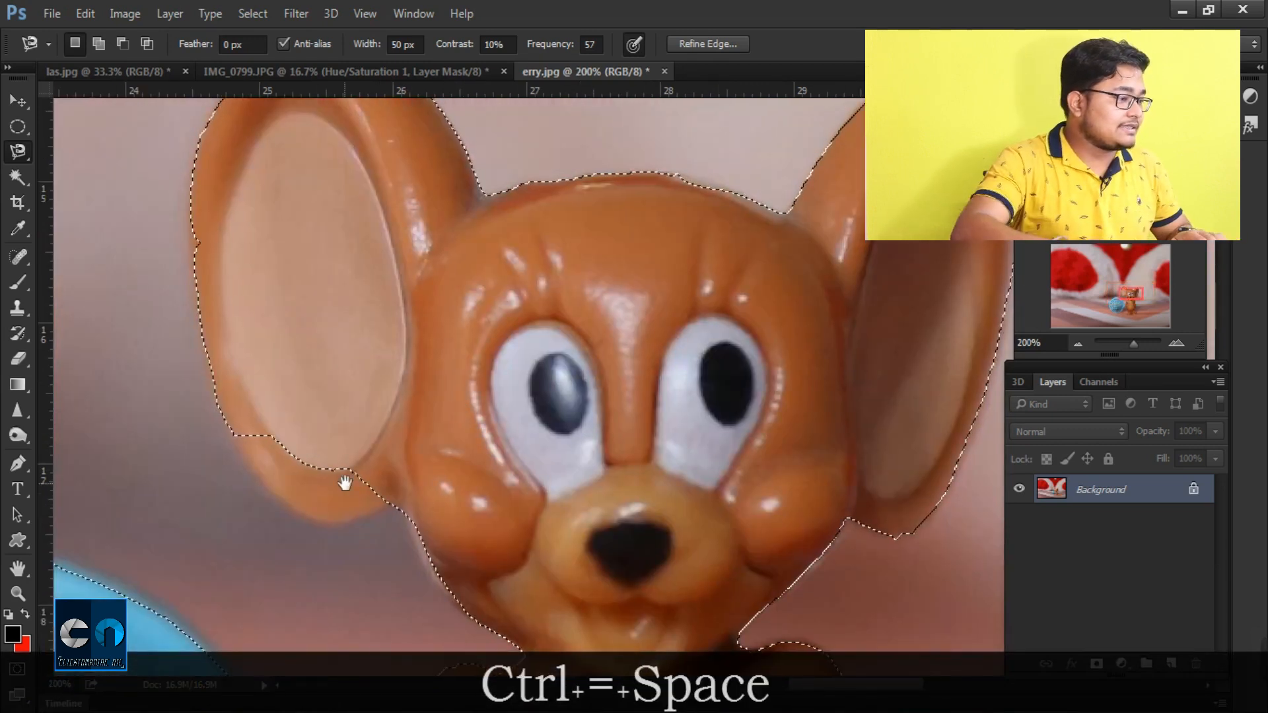
left_click_drag(345, 482, 470, 425)
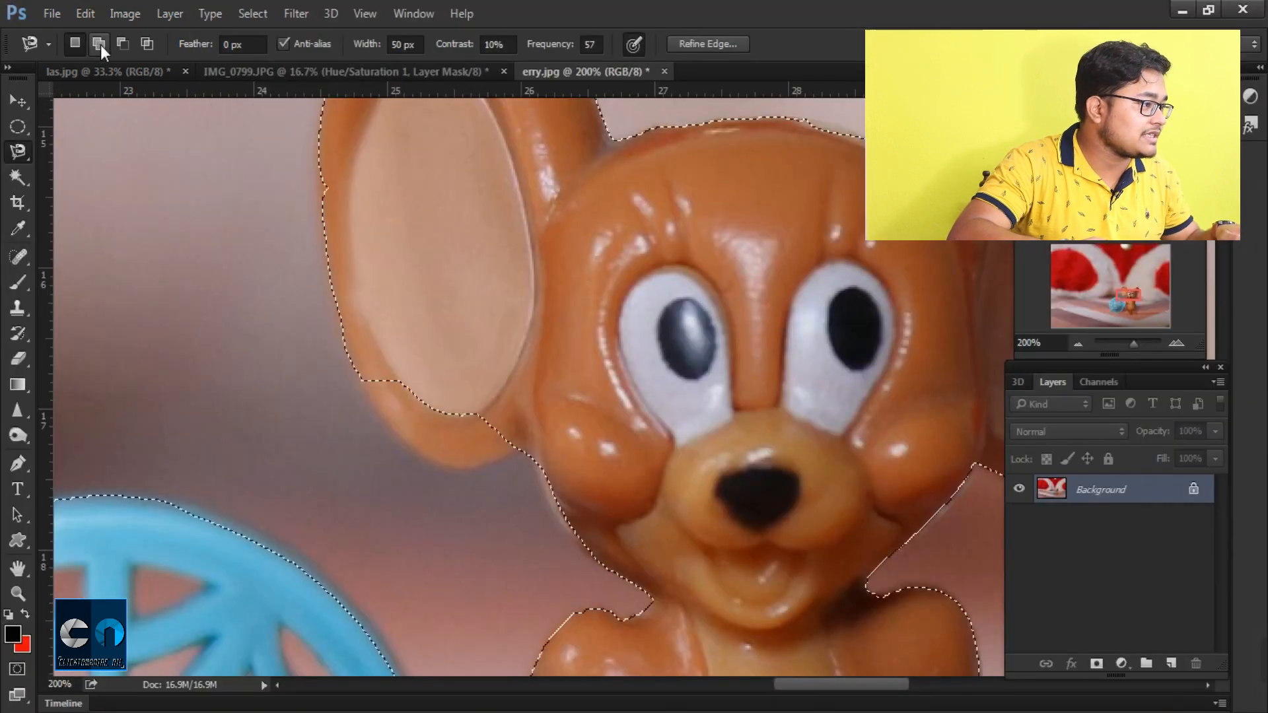
left_click(100, 45)
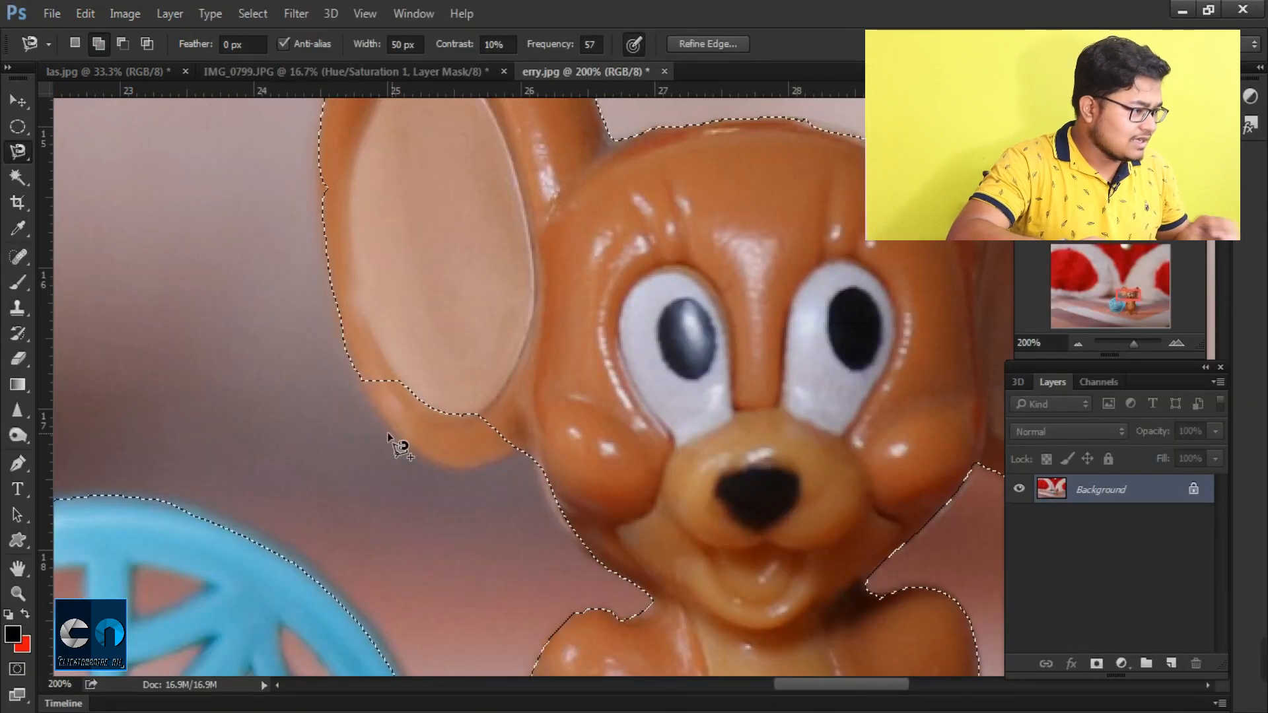
left_click(363, 380)
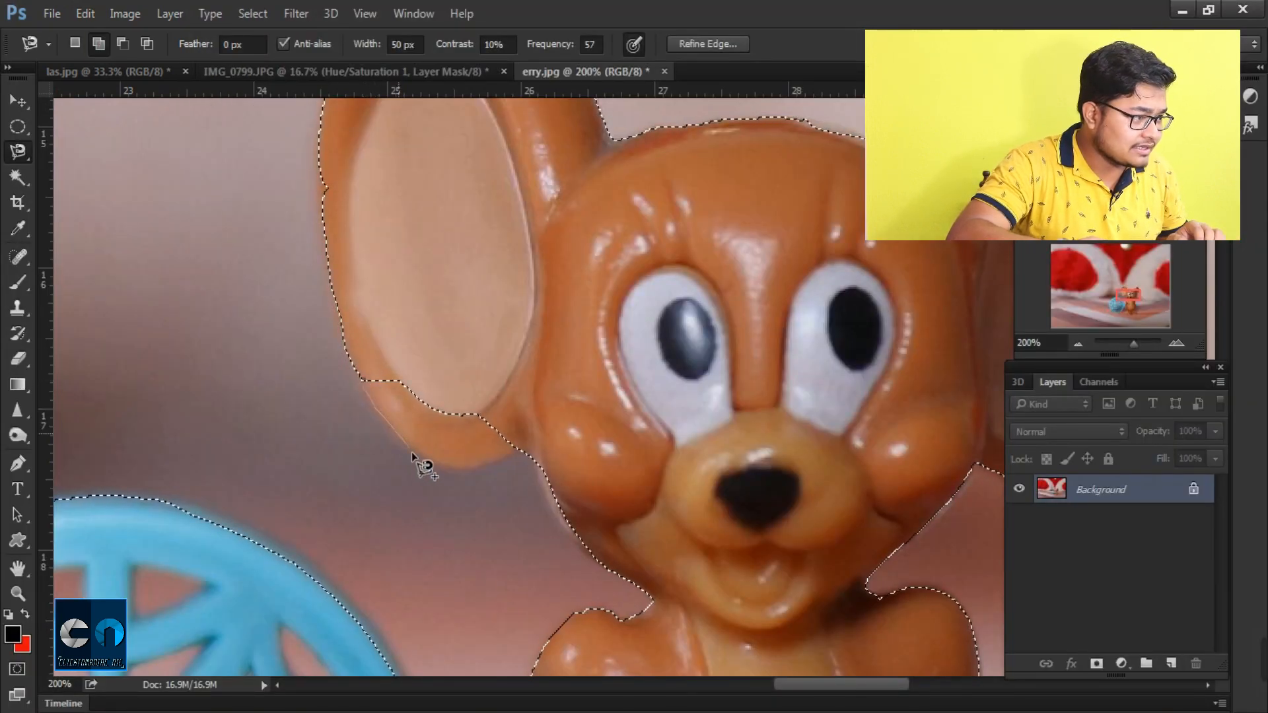
left_click(490, 470)
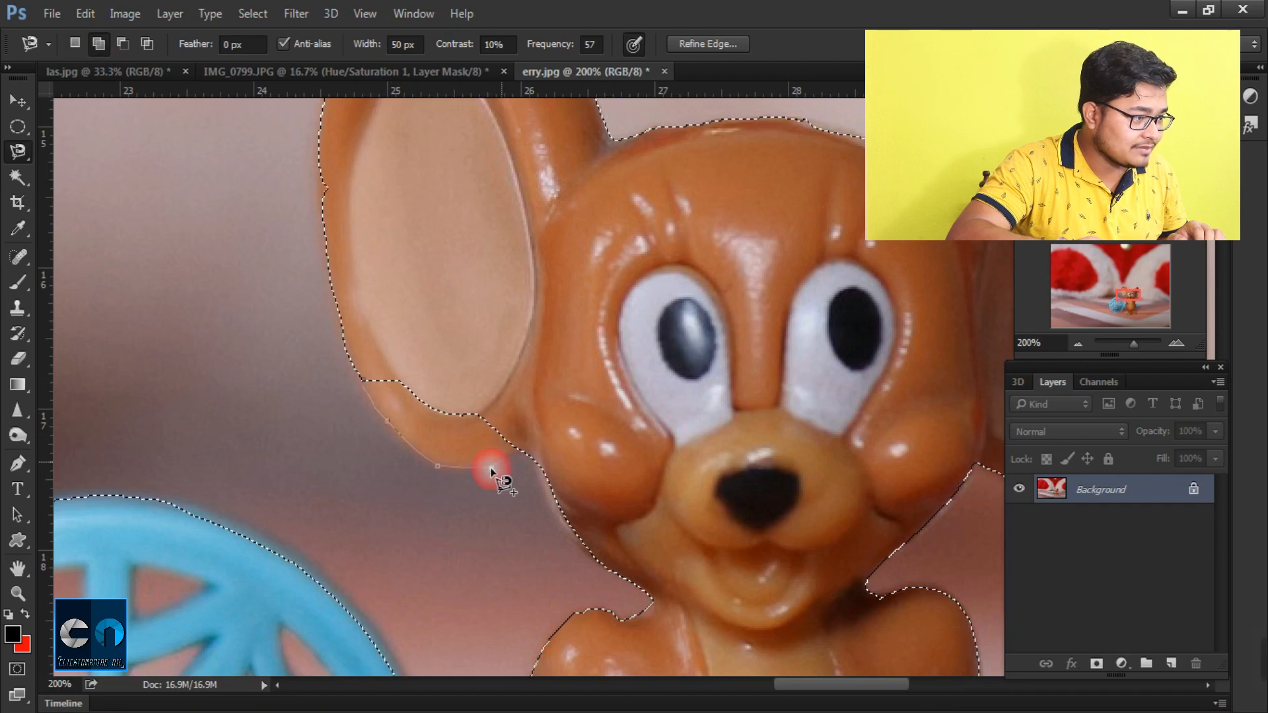
double_click(531, 437)
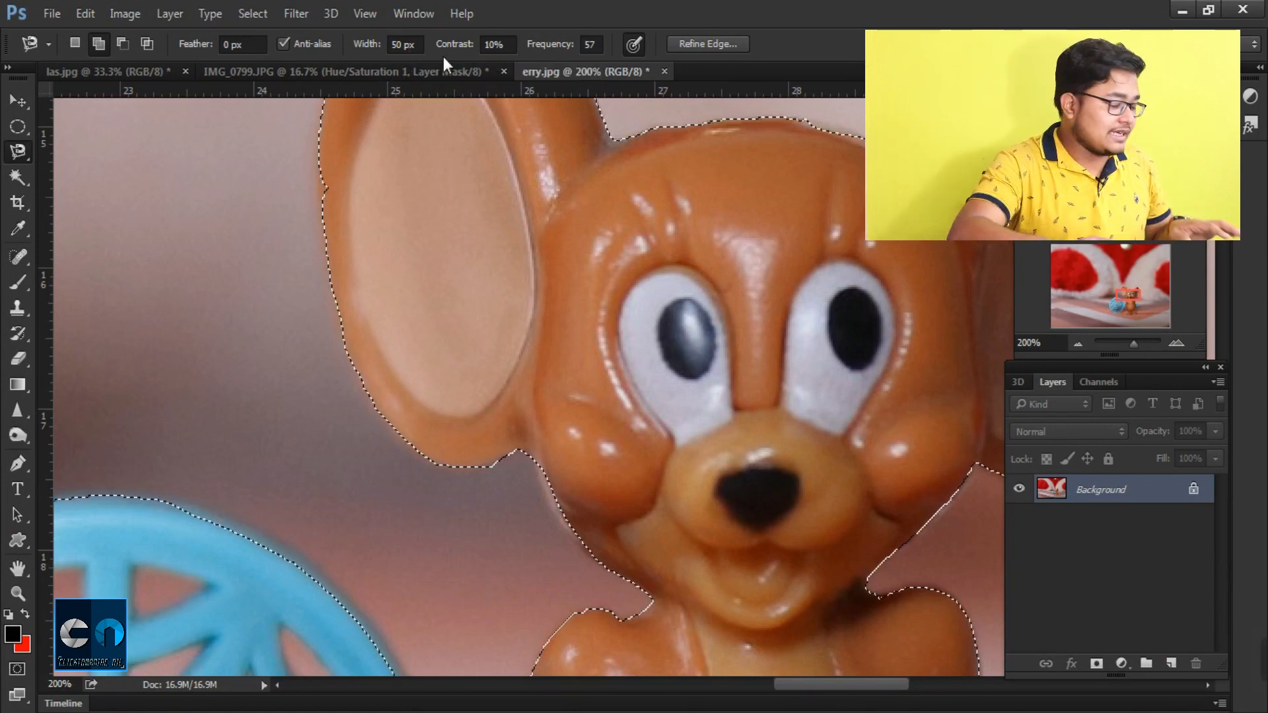
Deselect the toy mouse and set the Magnetic Lasso width to 10 px.
key("ctrl+d")
left_click_drag(577, 264, 510, 377)
double_click(407, 45)
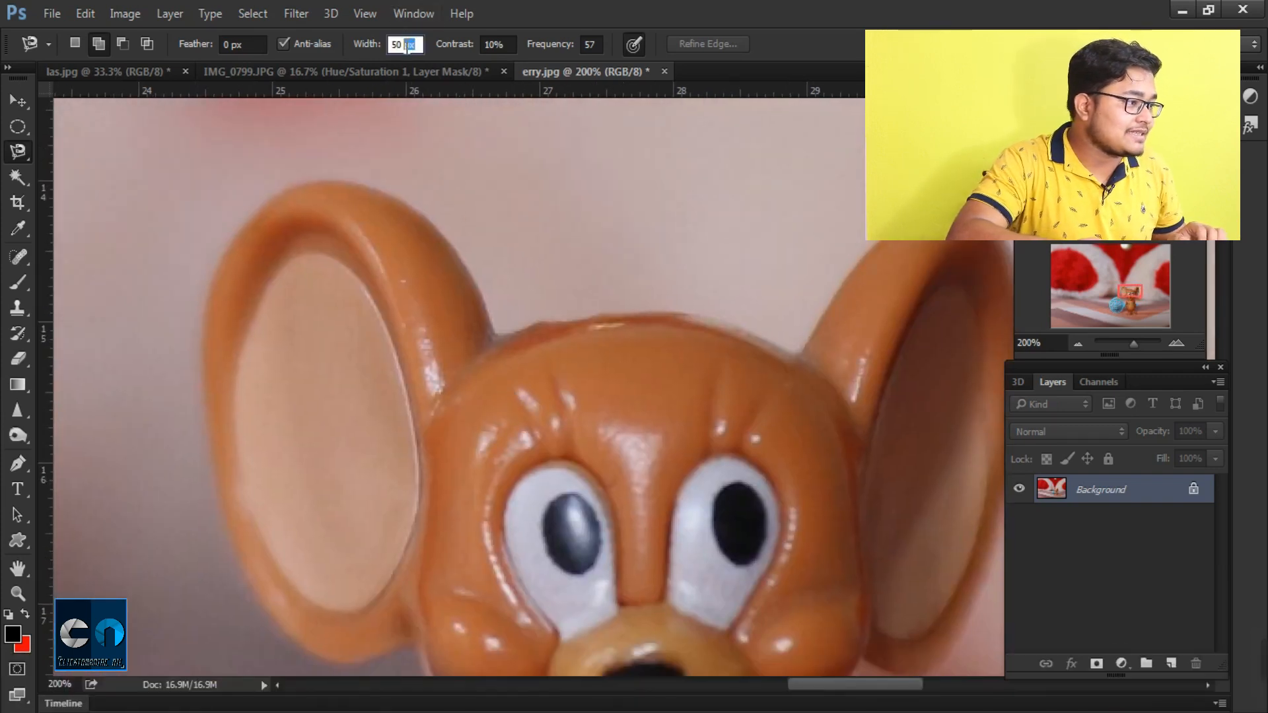
type("10")
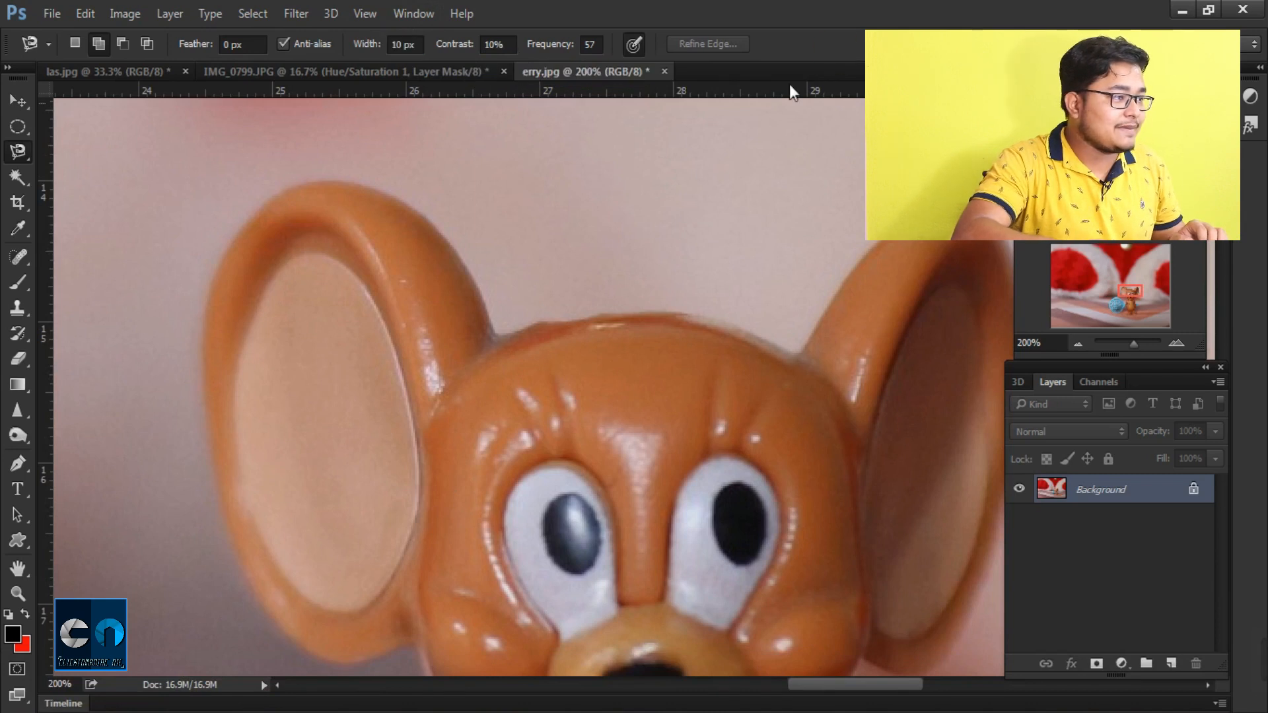
Trace the crown and darker ear with the 10 px width, straying off the edge in places, and discard the unfinished outline.
left_click(500, 335)
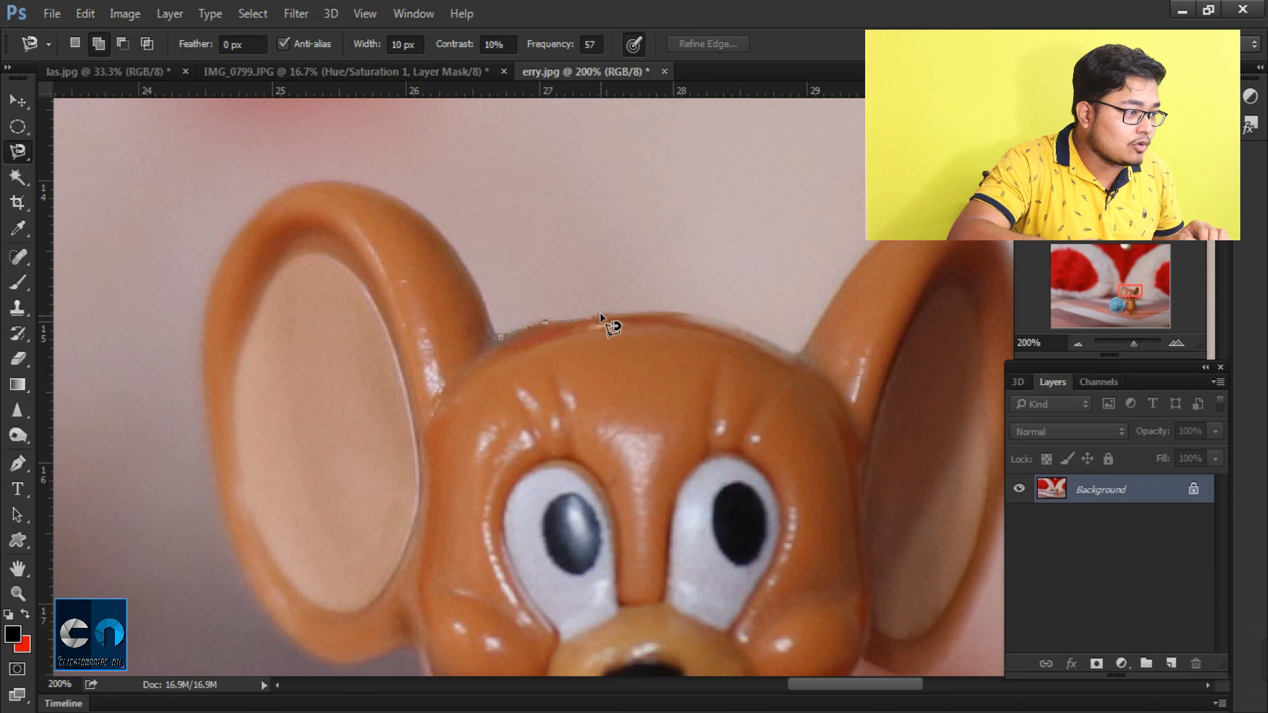
left_click(730, 288)
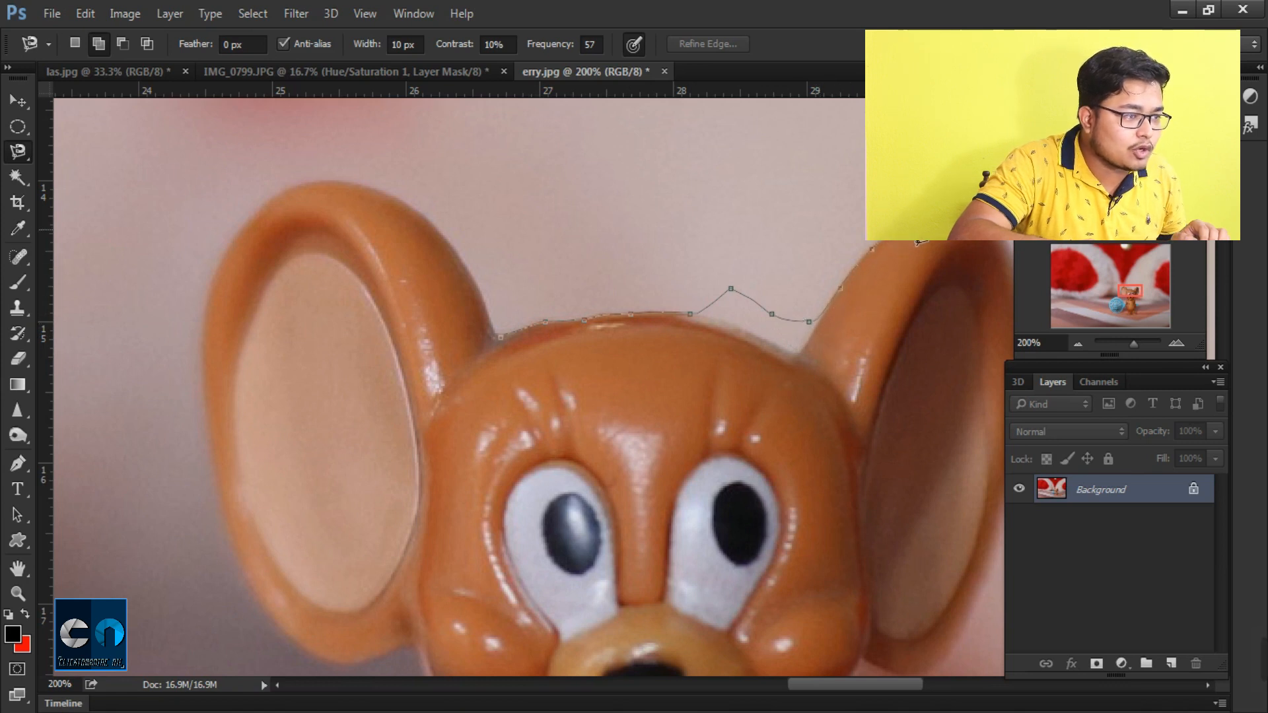
key("space")
left_click_drag(918, 199, 716, 194)
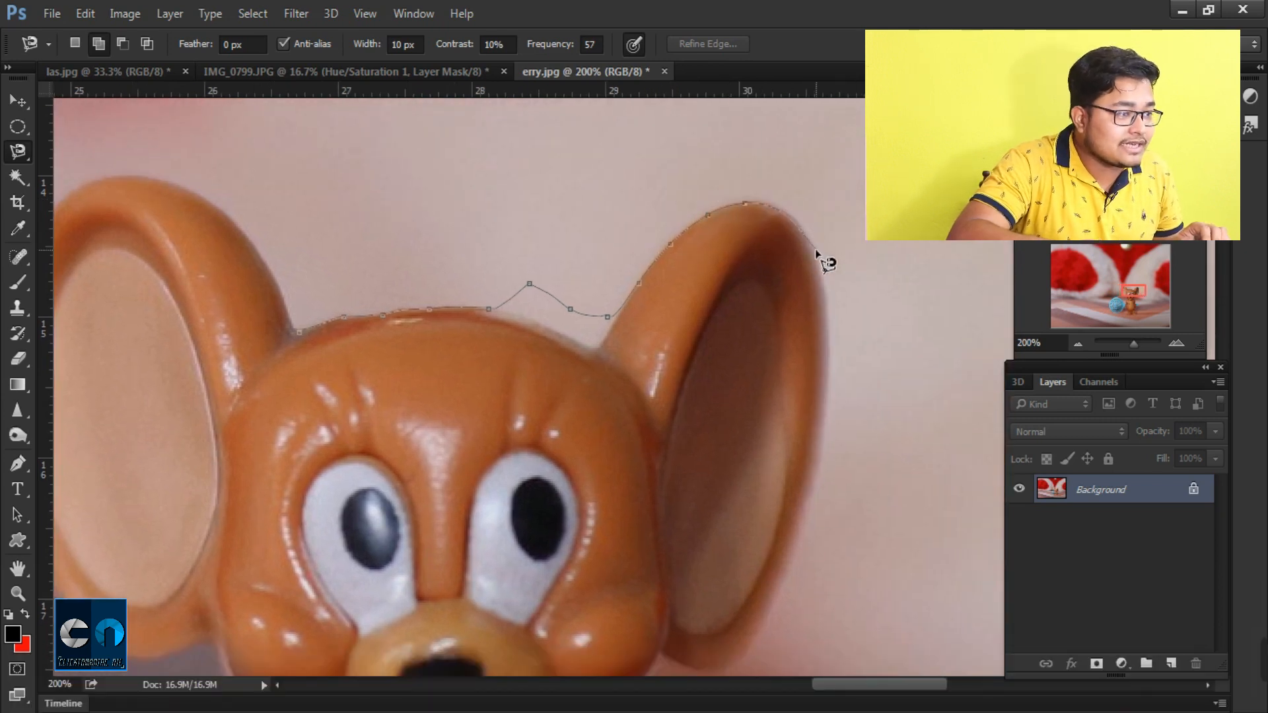
left_click(855, 287)
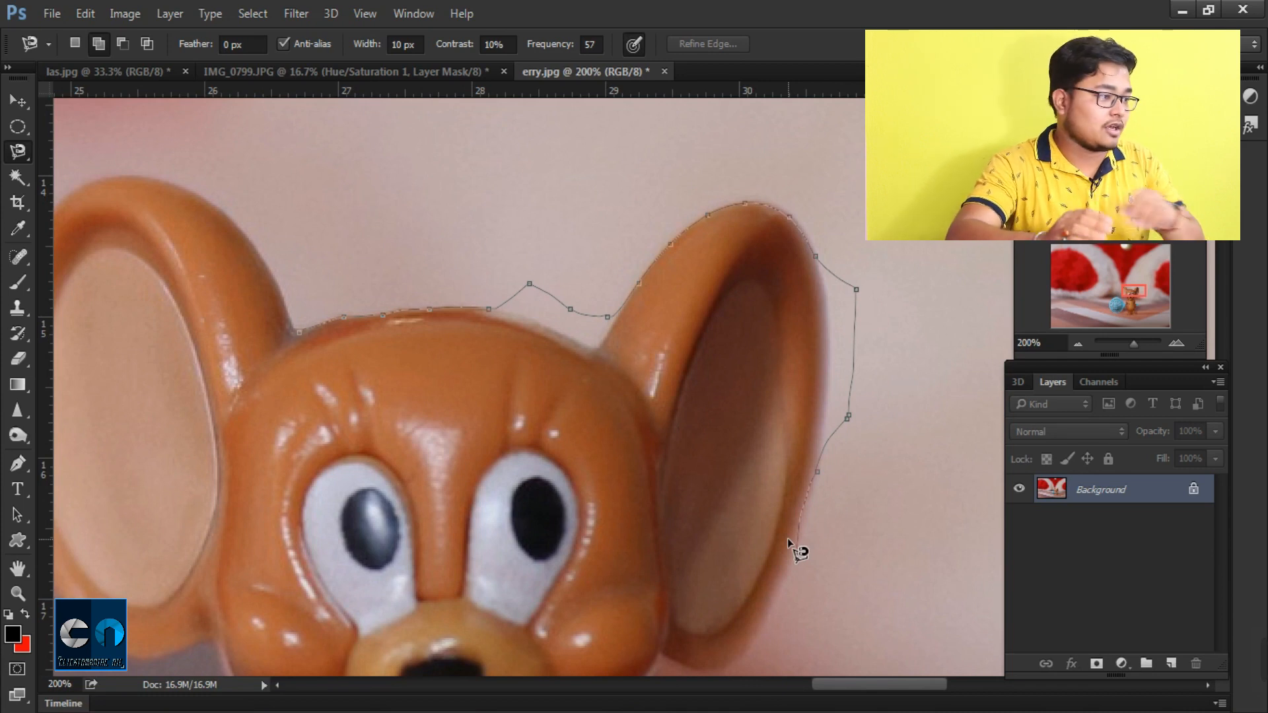
key("Escape")
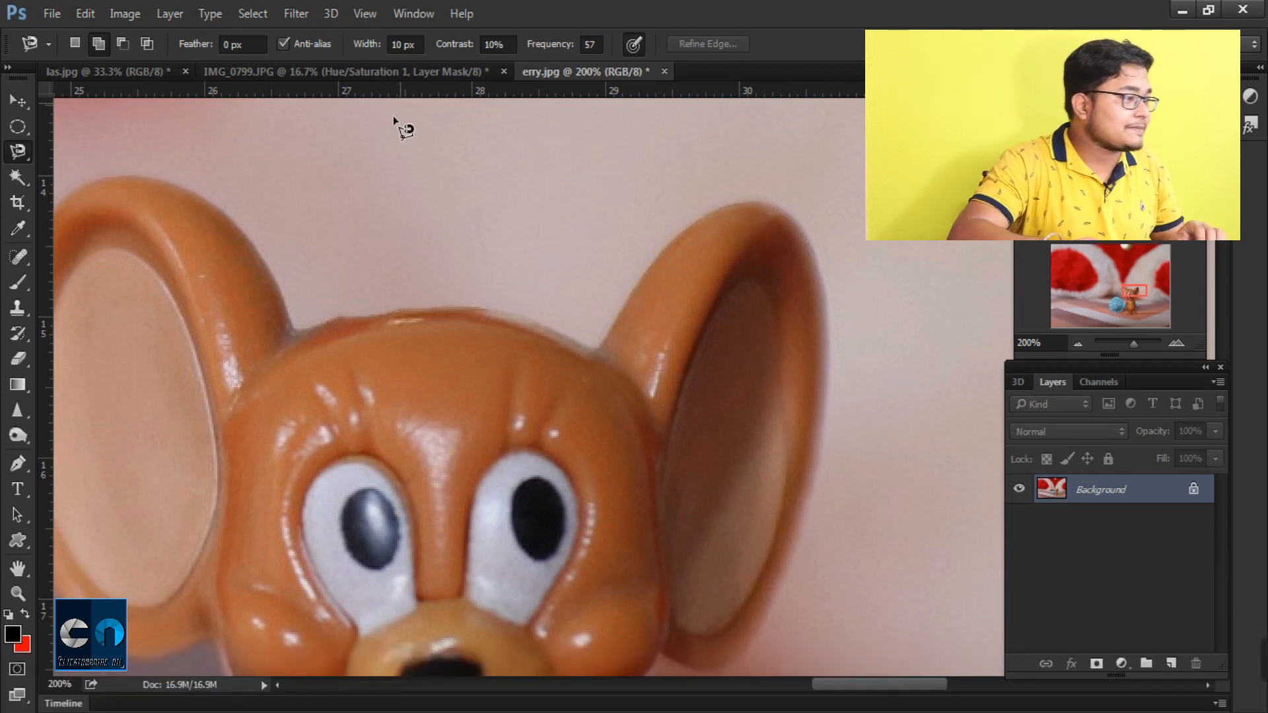
Set the Magnetic Lasso width to 80 px.
left_click(421, 44)
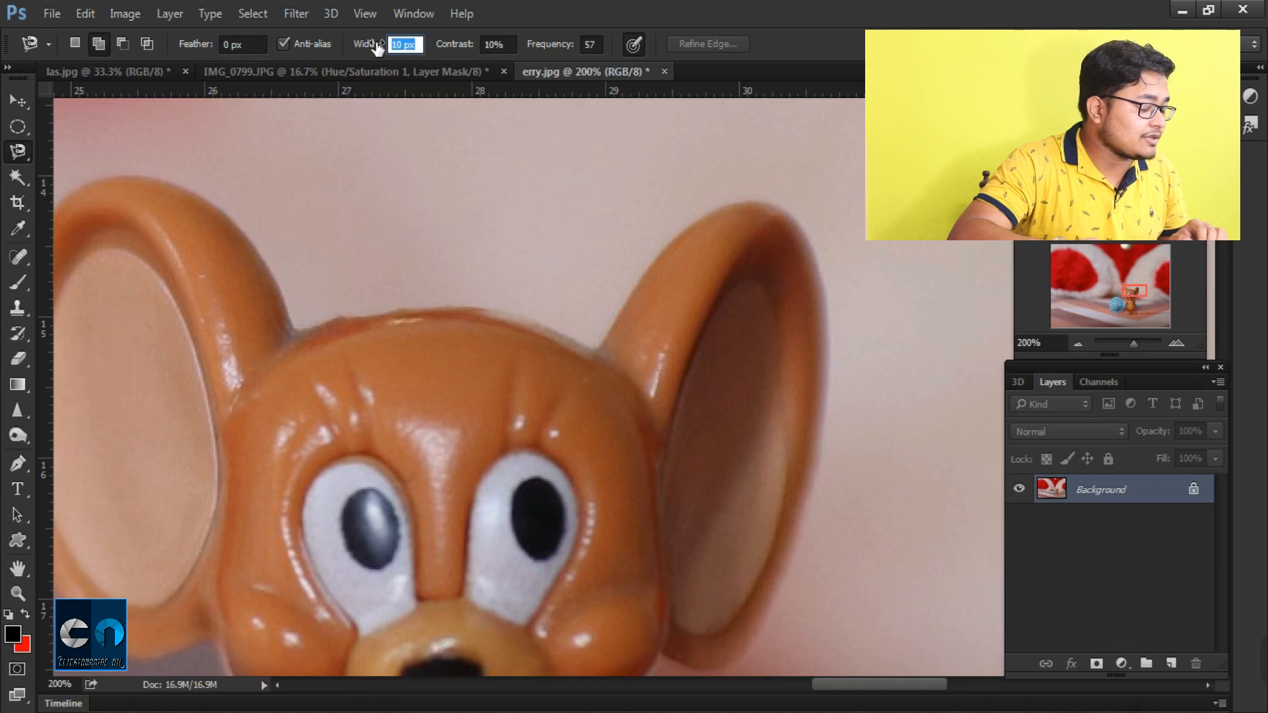
type("80")
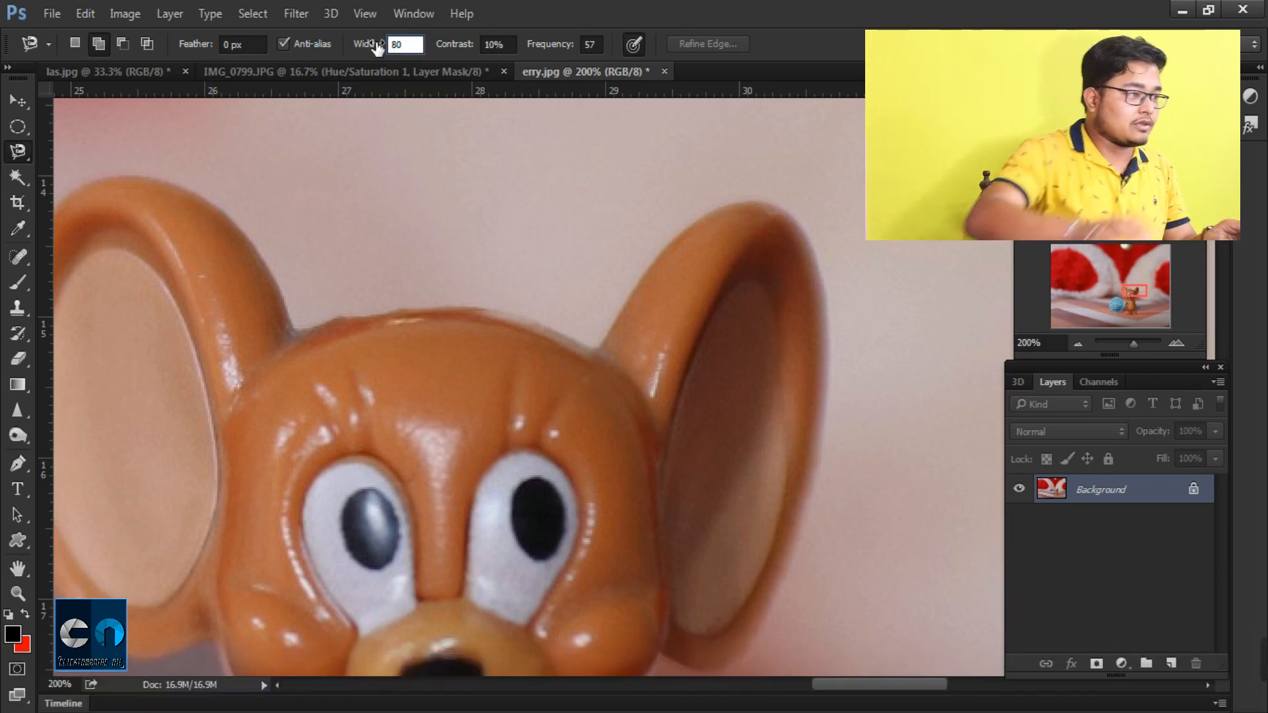
key("Return")
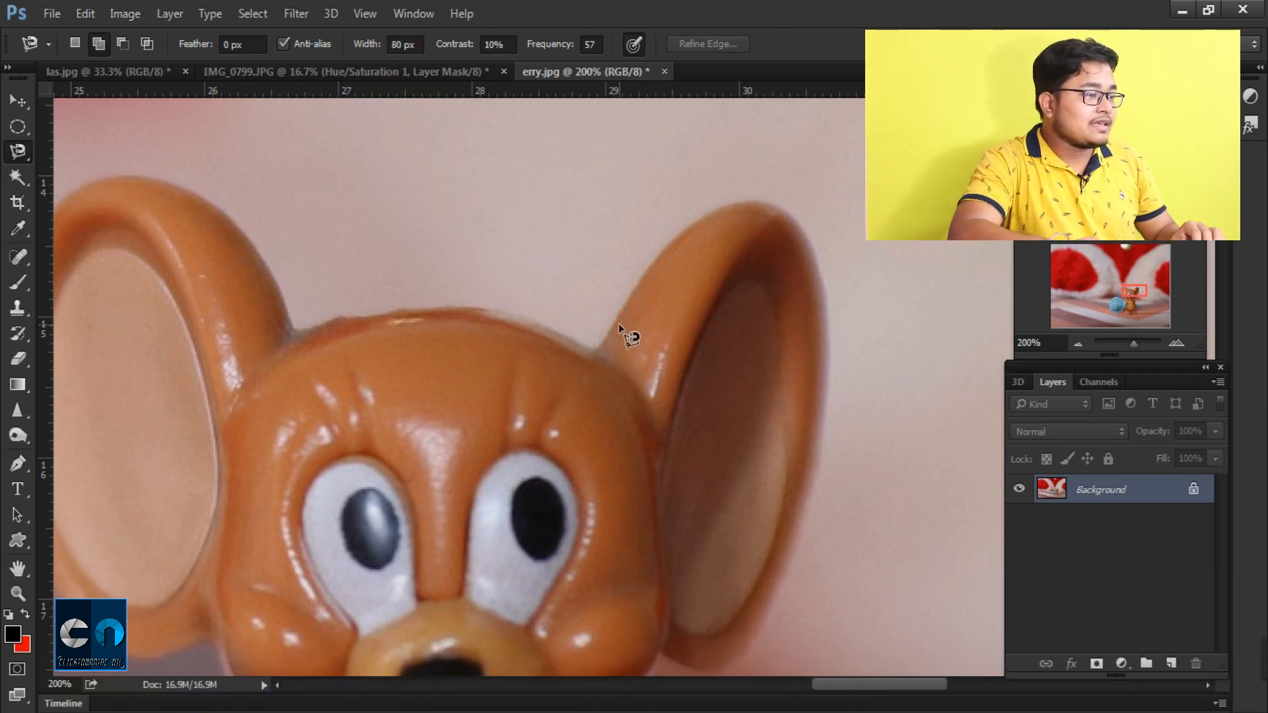
Trace the darker ear and the cheek below it down to the neck with the 80 px width, and discard the unfinished outline.
left_click(599, 344)
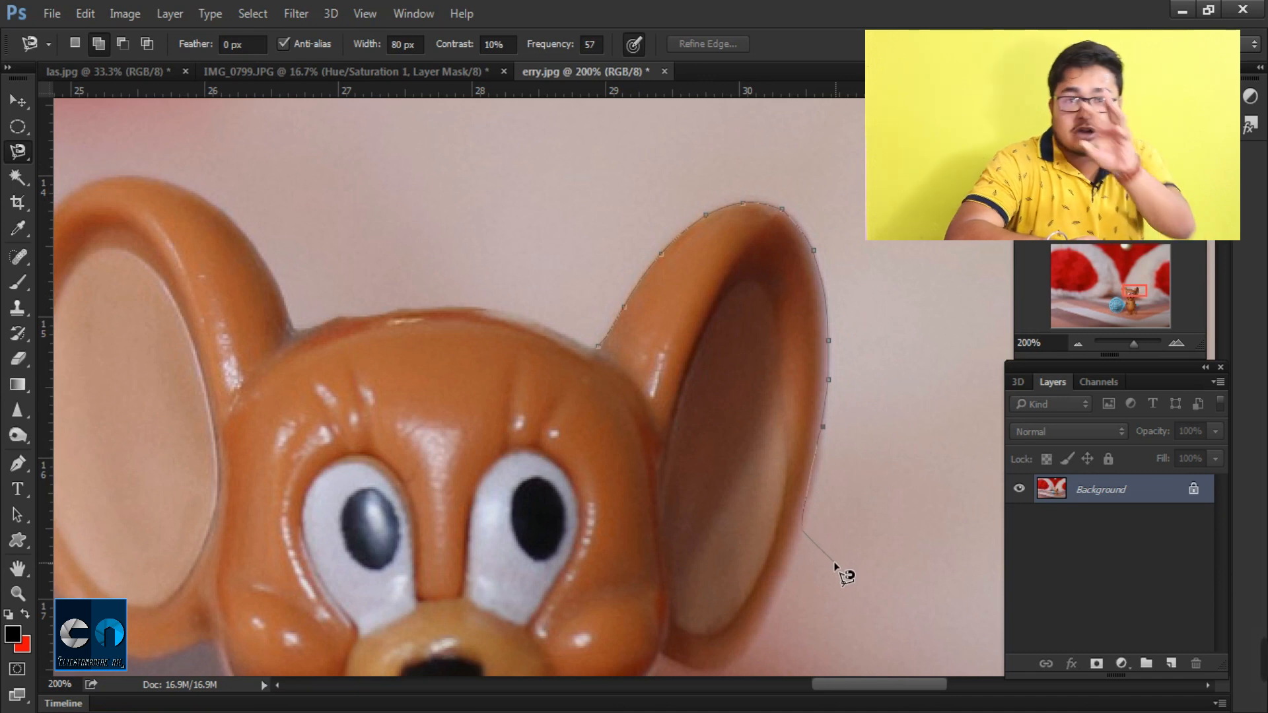
key("space")
mouse_move(833, 560)
left_mouse_down()
mouse_move(891, 246)
mouse_move(885, 264)
left_mouse_up()
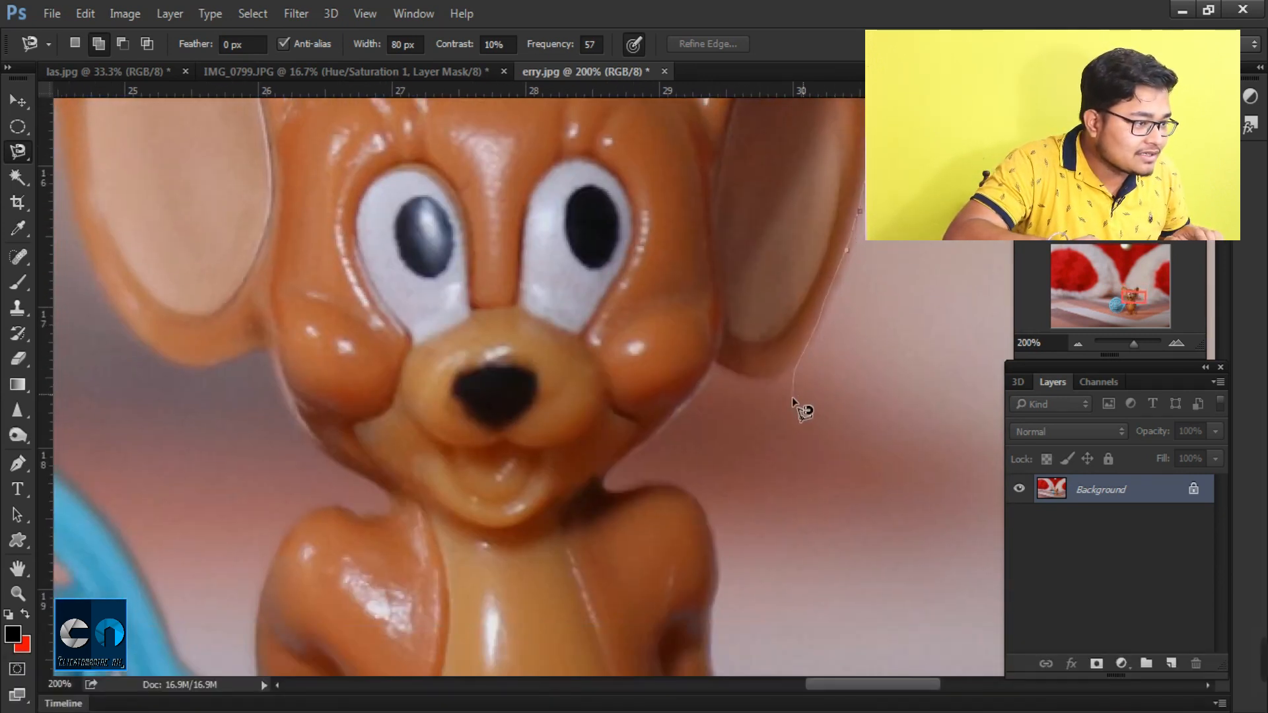
left_click(713, 362)
left_click(603, 479)
key("Escape")
left_click_drag(594, 467, 558, 600)
left_click_drag(611, 98, 590, 212)
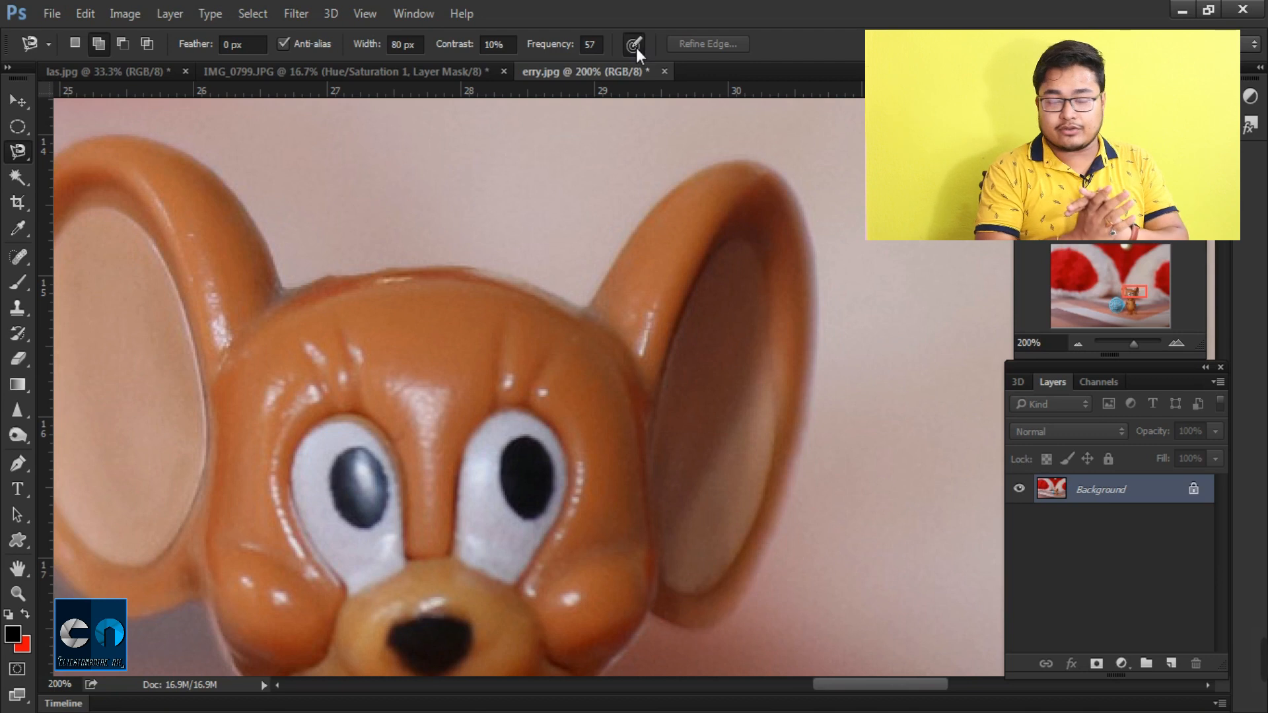
Trace the darker ear's outer edge with the Magnetic Lasso at a frequency of 10, and discard the unfinished outline.
double_click(598, 44)
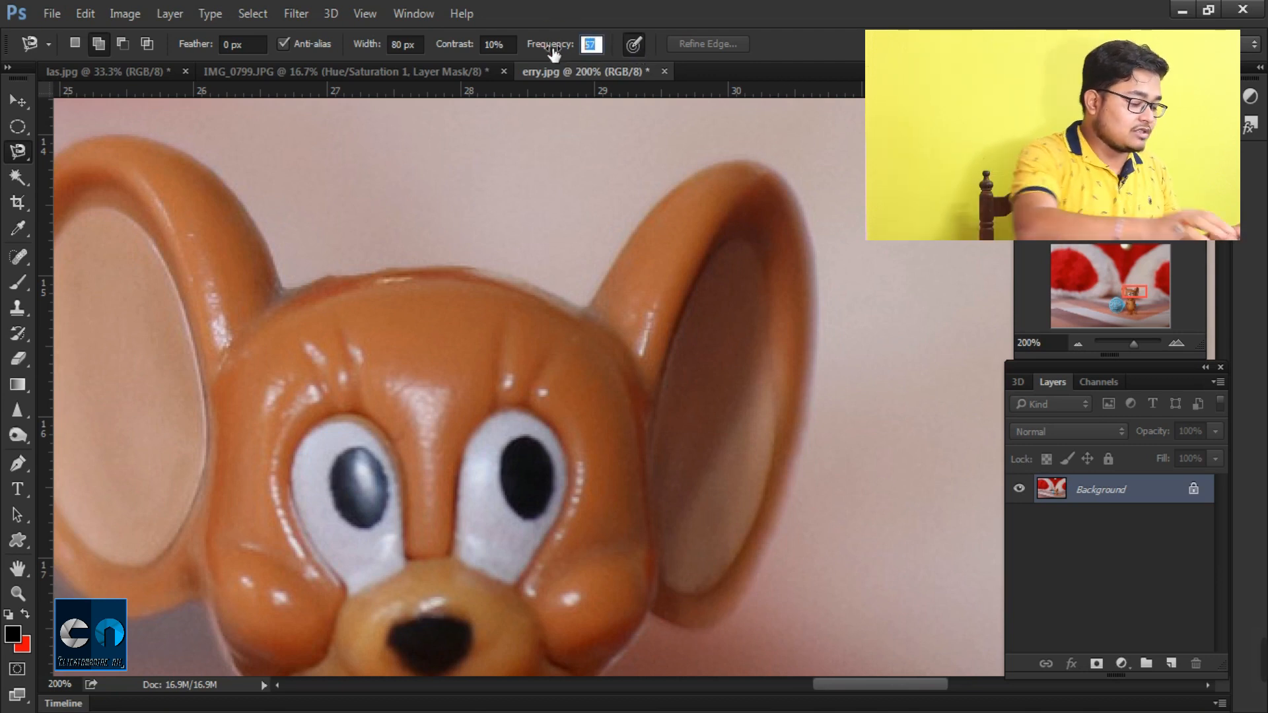
type("10")
key("Return")
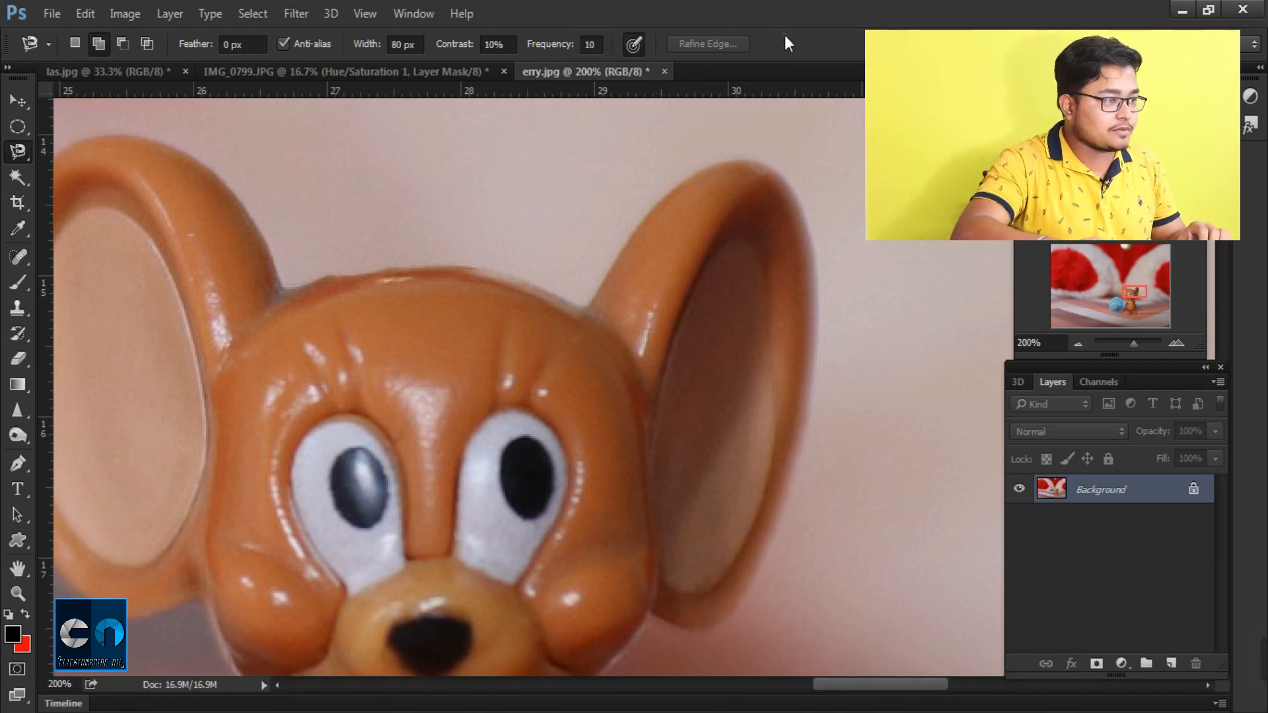
left_click(585, 306)
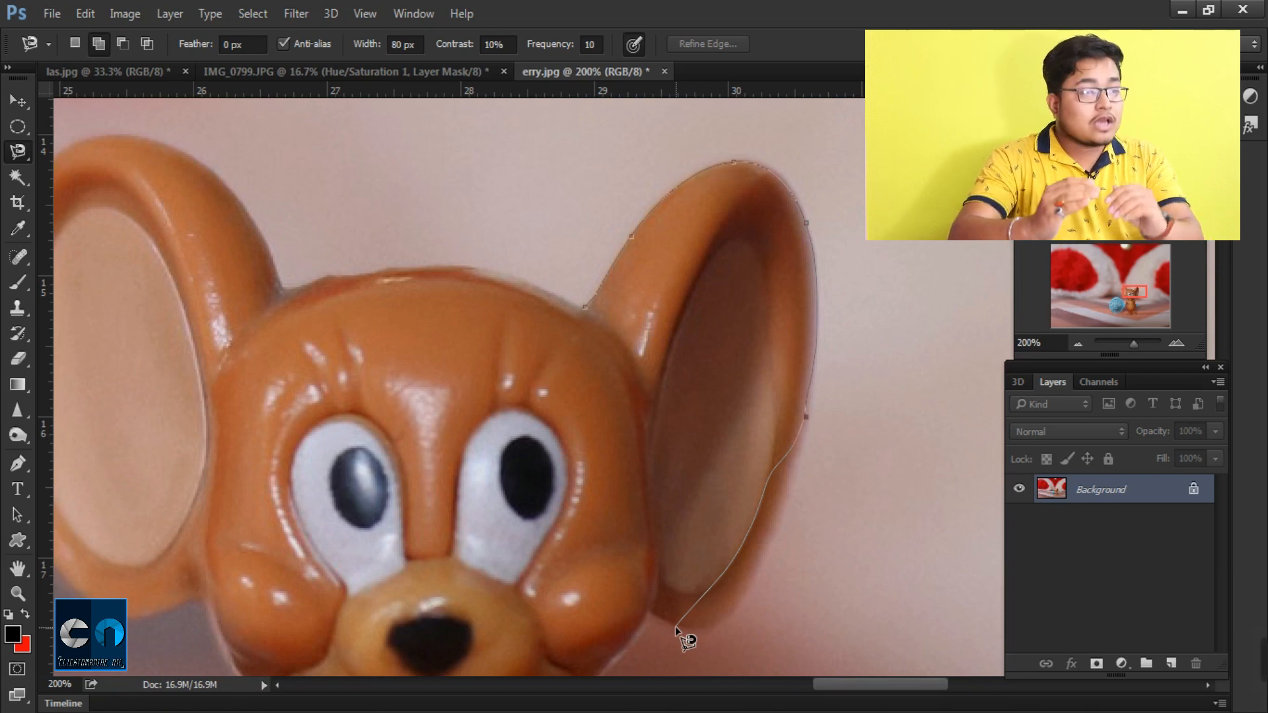
key("Escape")
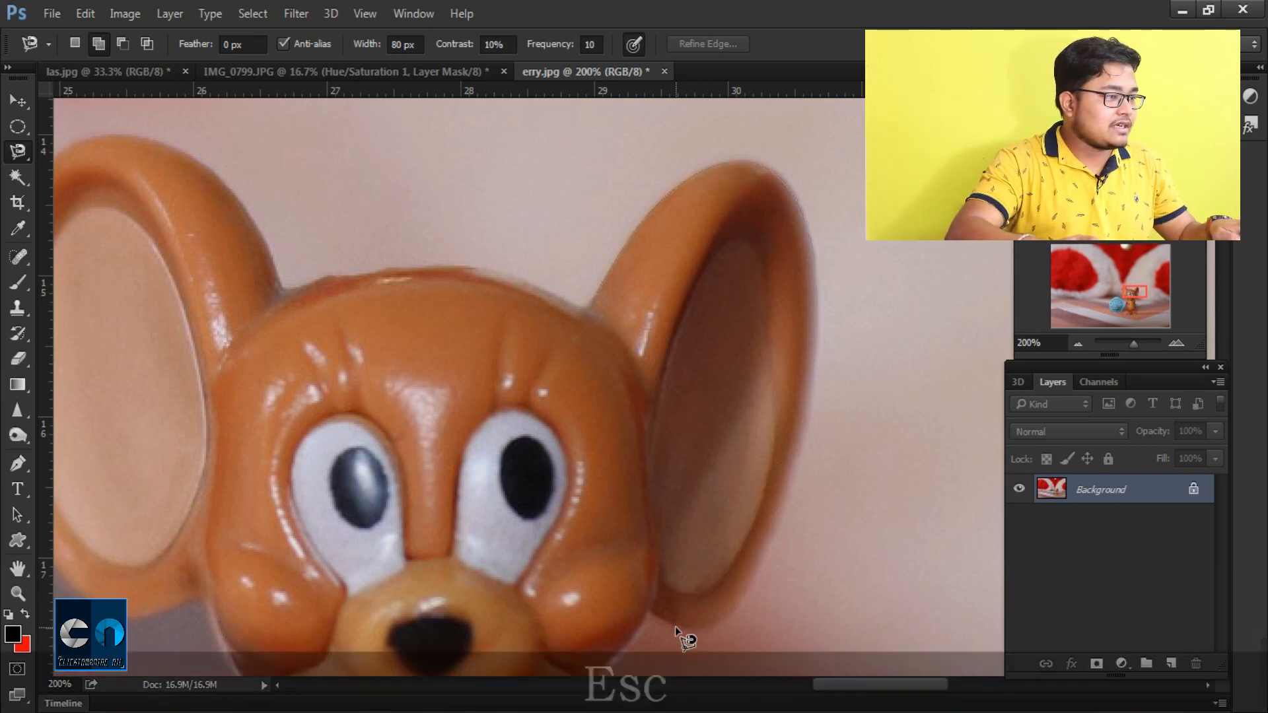
Select the darker ear with the Magnetic Lasso at a frequency of 100, following its outer edge and closing the outline at its upper base.
left_click(589, 45)
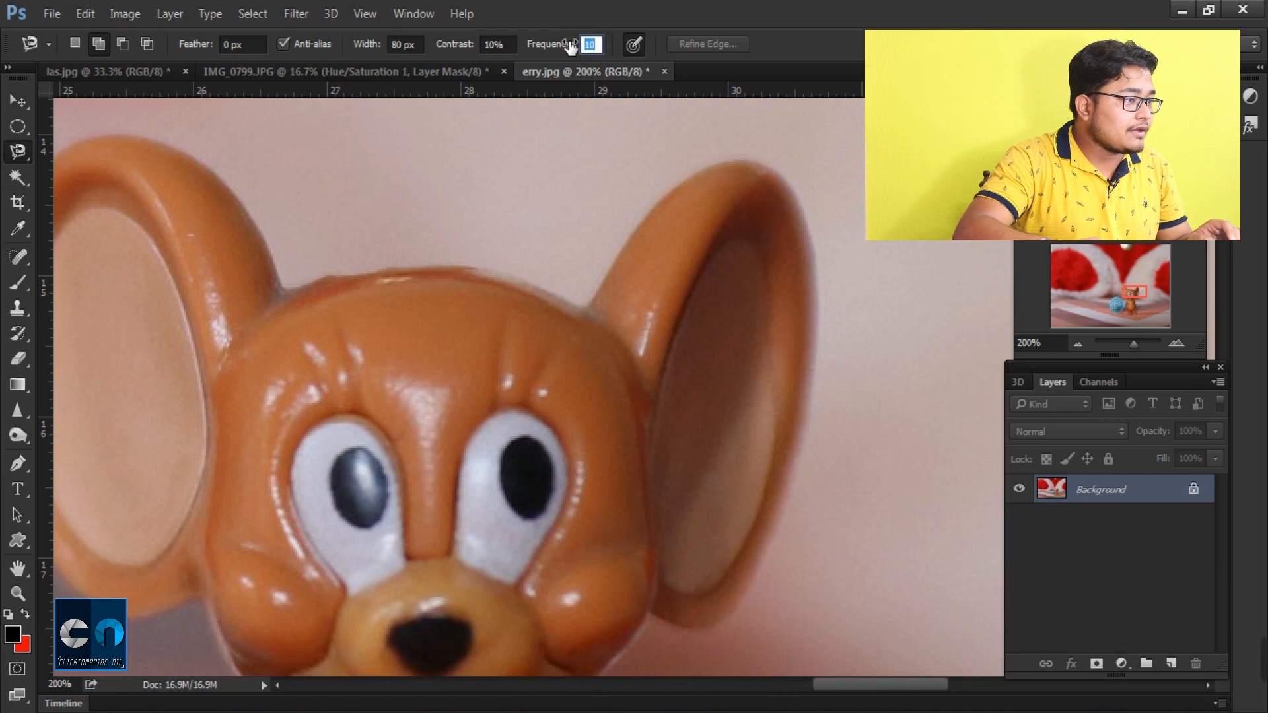
type("100")
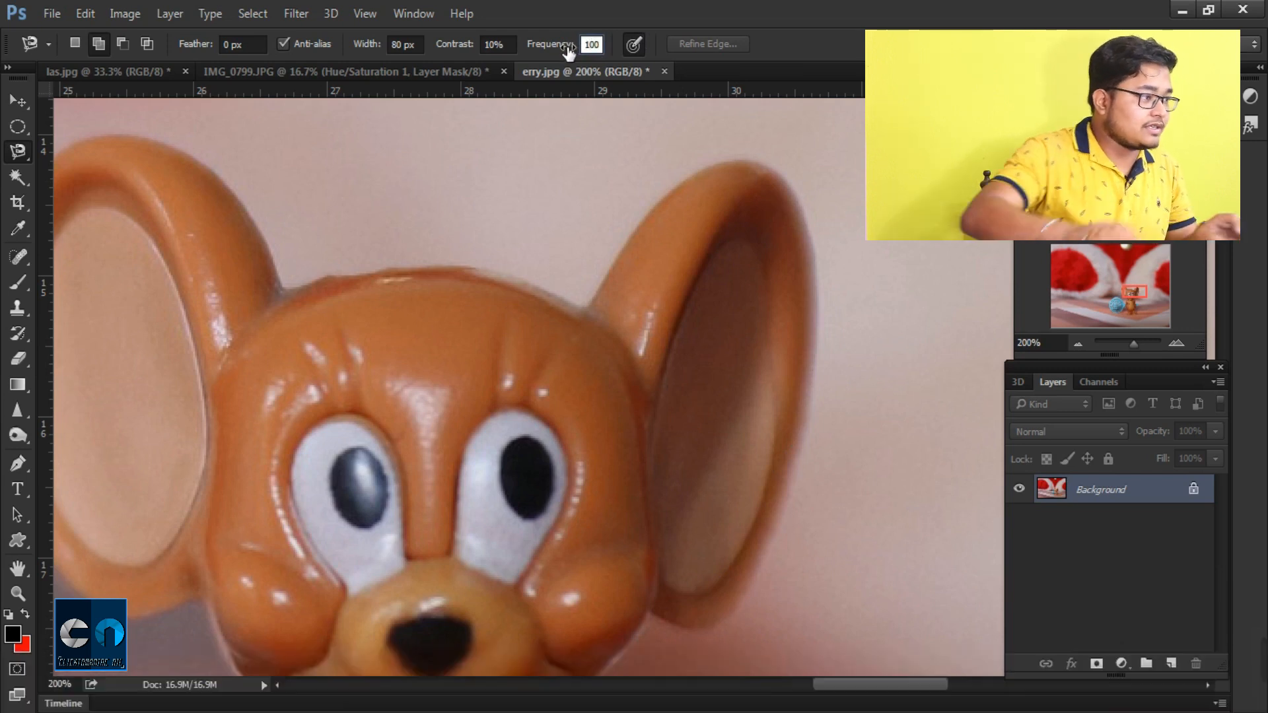
key("Return")
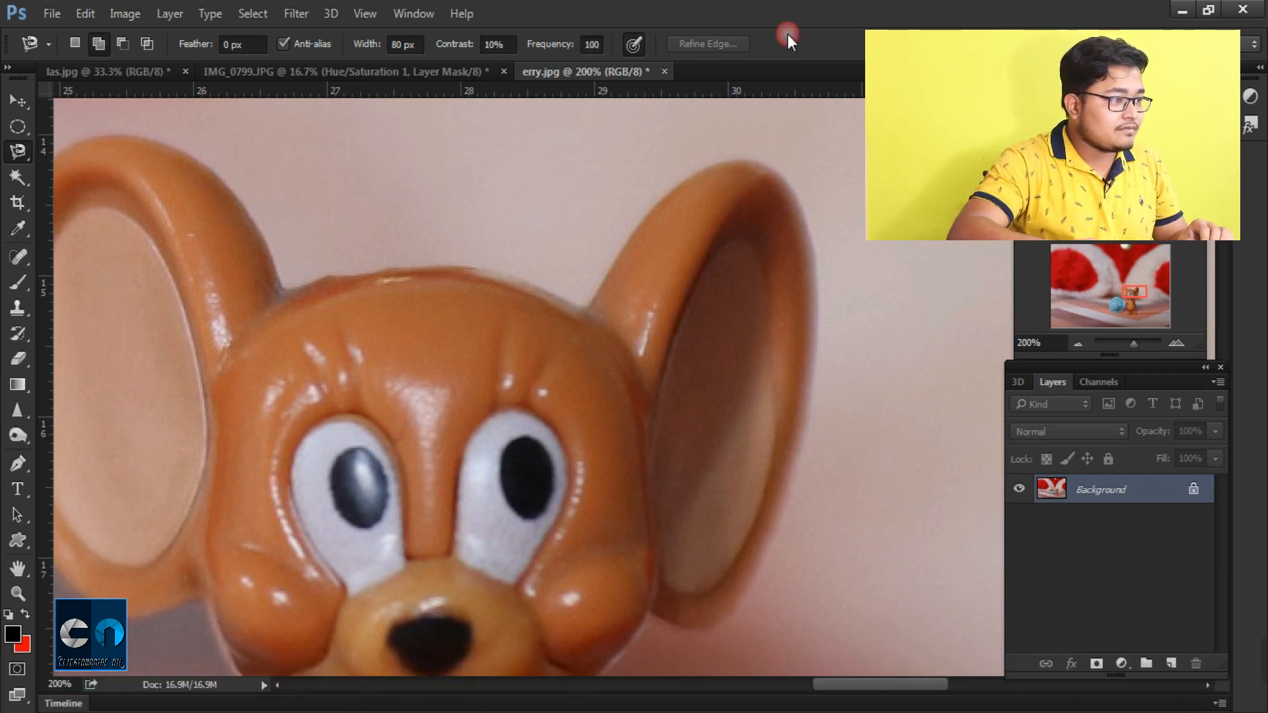
left_click(588, 307)
mouse_move(647, 215)
left_mouse_down()
mouse_move(719, 162)
mouse_move(769, 162)
left_mouse_up()
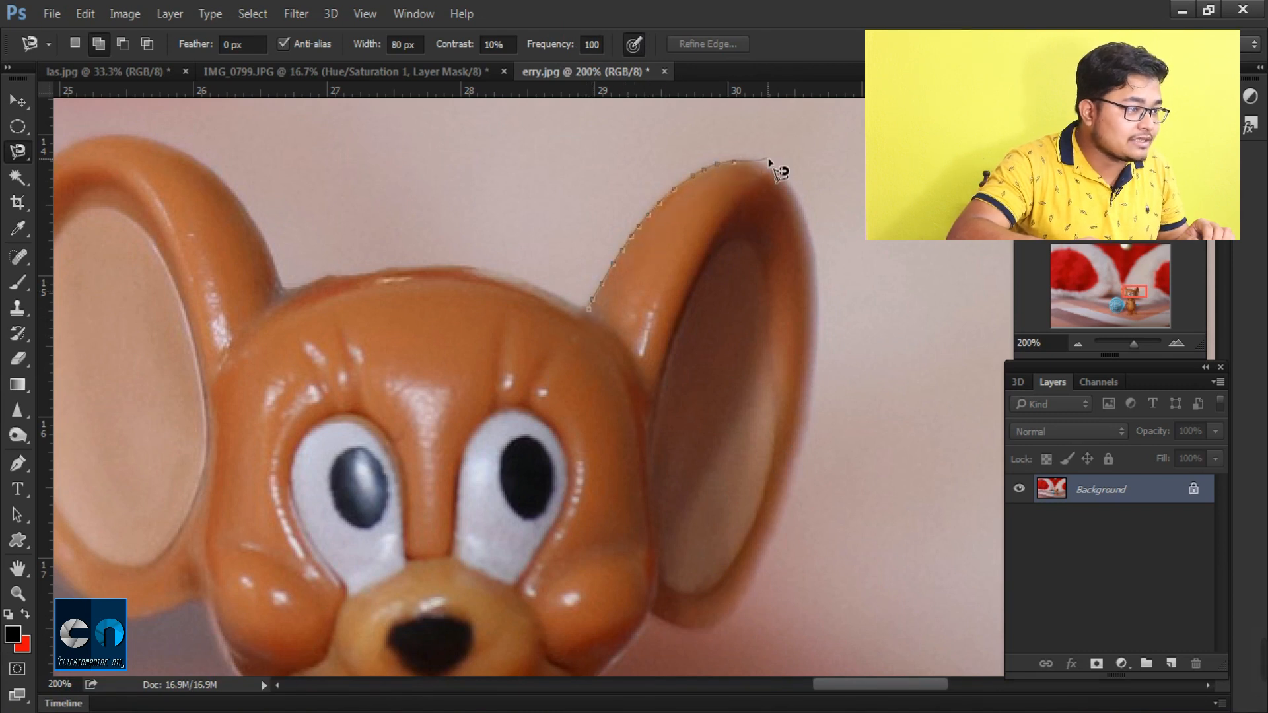
mouse_move(811, 243)
left_mouse_down()
mouse_move(819, 323)
mouse_move(803, 447)
mouse_move(755, 586)
mouse_move(724, 626)
mouse_move(651, 611)
mouse_move(604, 461)
mouse_move(583, 326)
left_mouse_up()
left_click(589, 309)
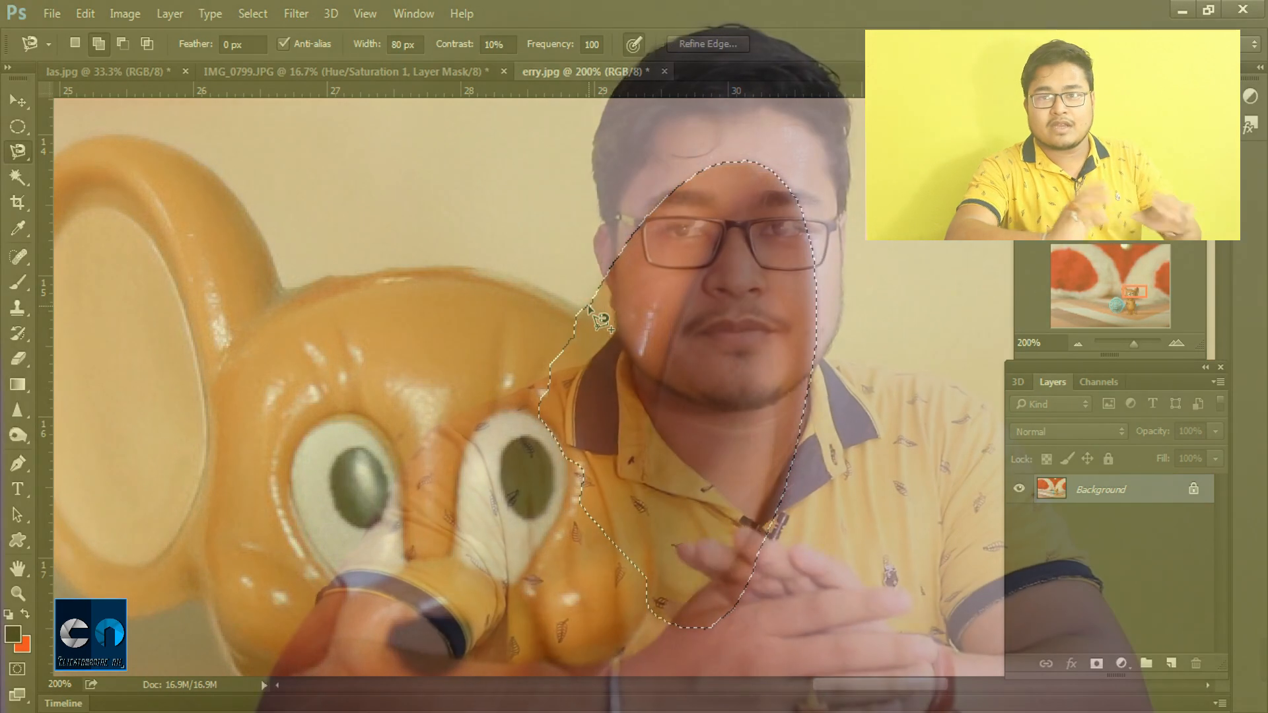